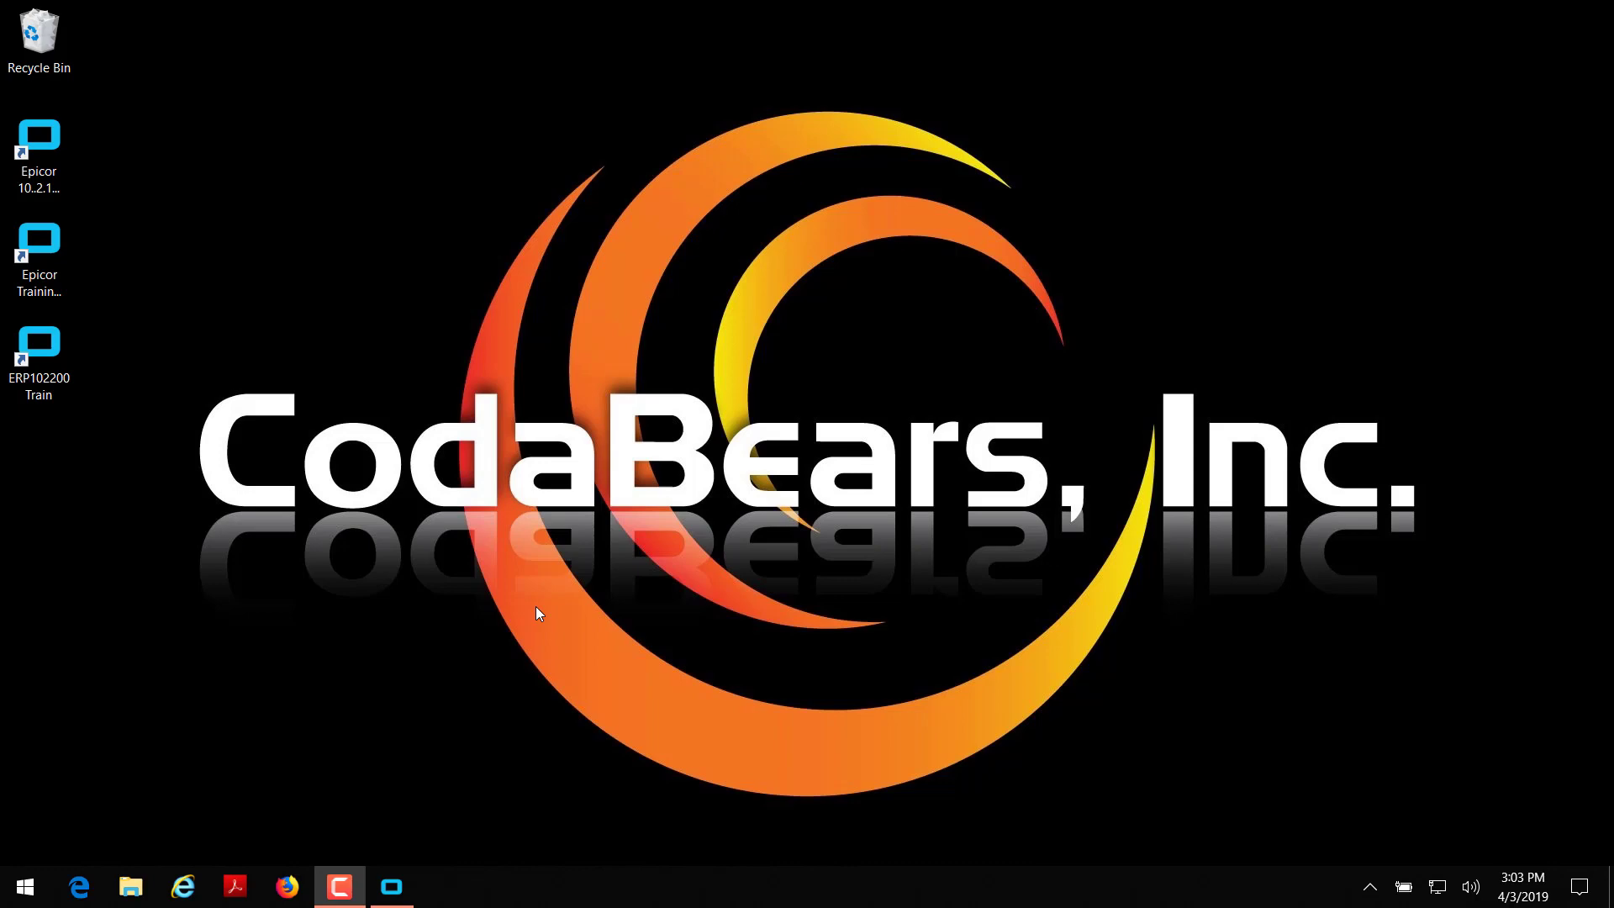
# Launch the Business Activity Query Designer from the main menu and maximize its window.
pyautogui.click(391, 888)
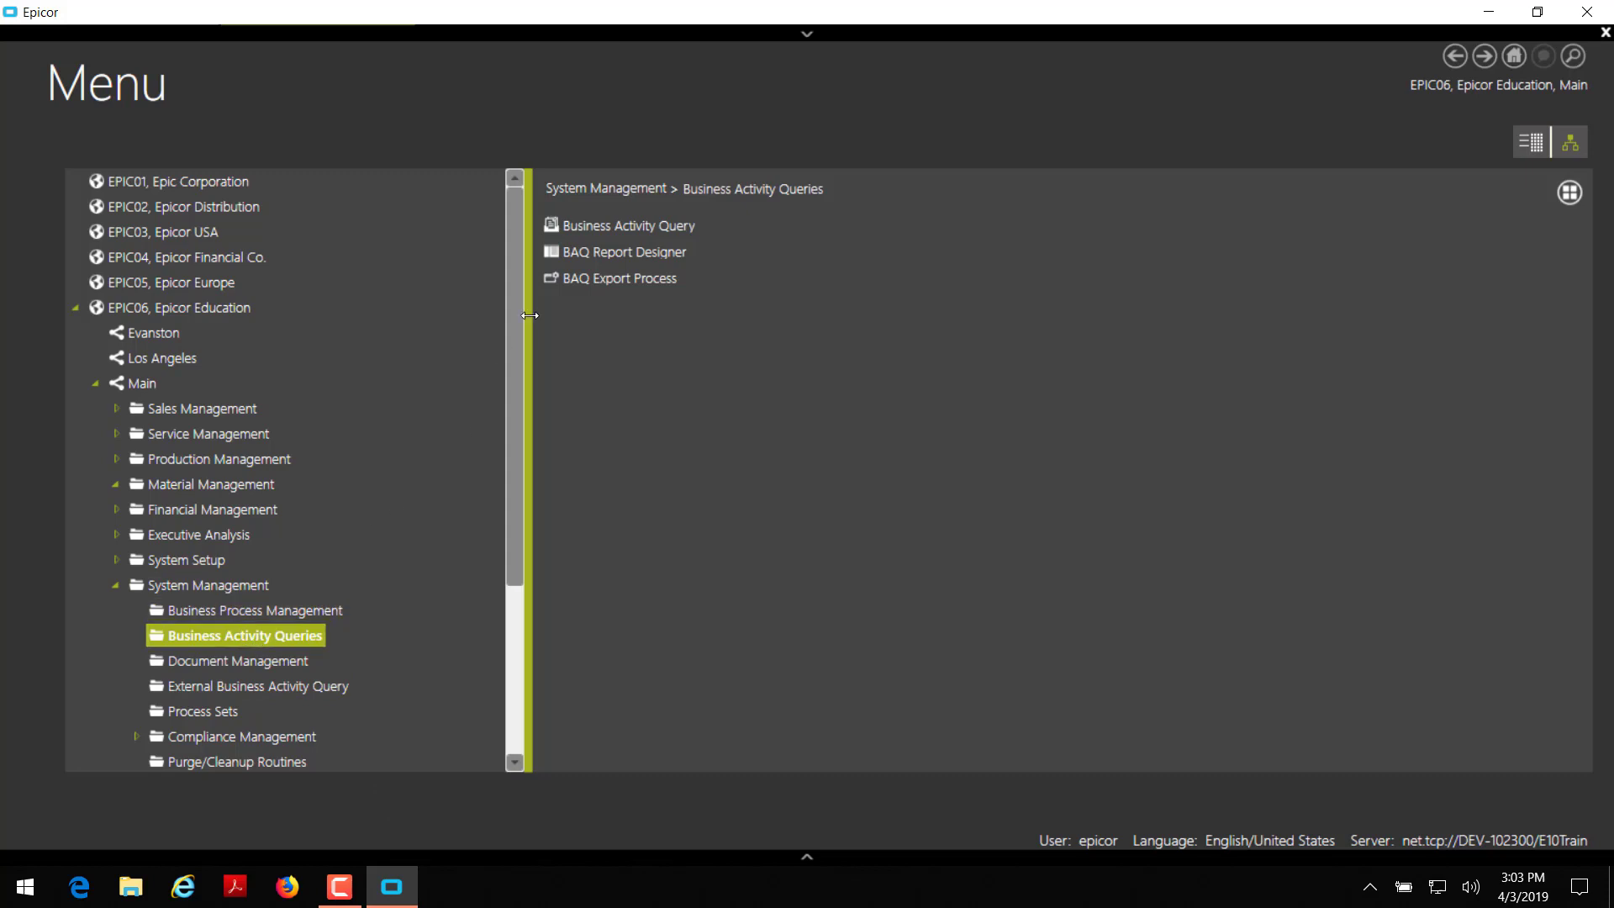
pyautogui.click(600, 227)
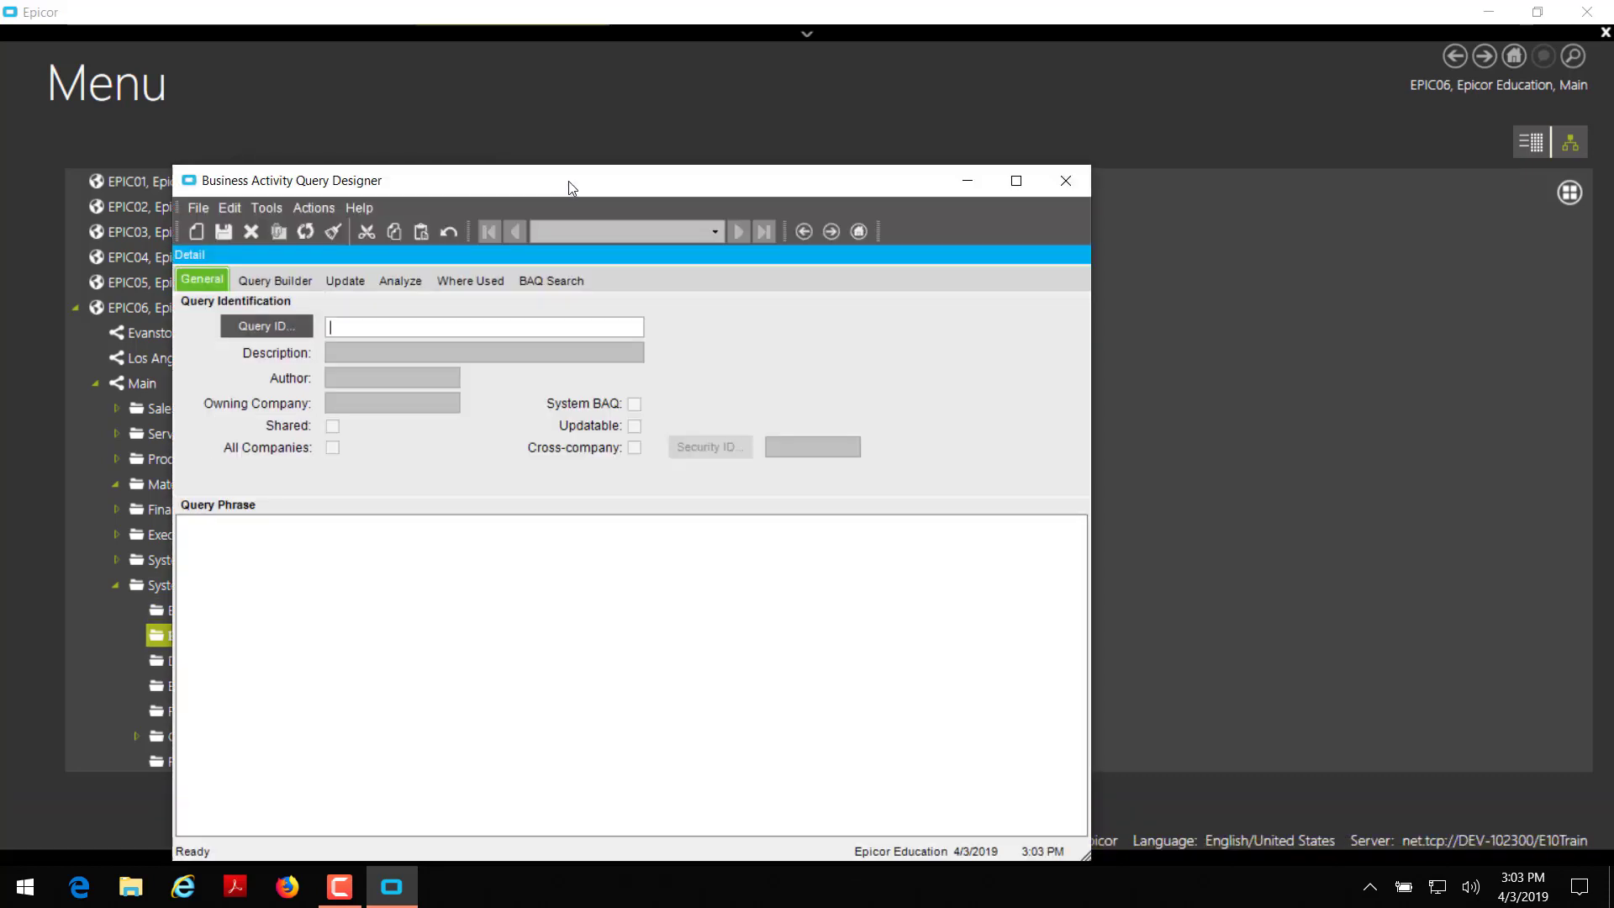
pyautogui.doubleClick(568, 180)
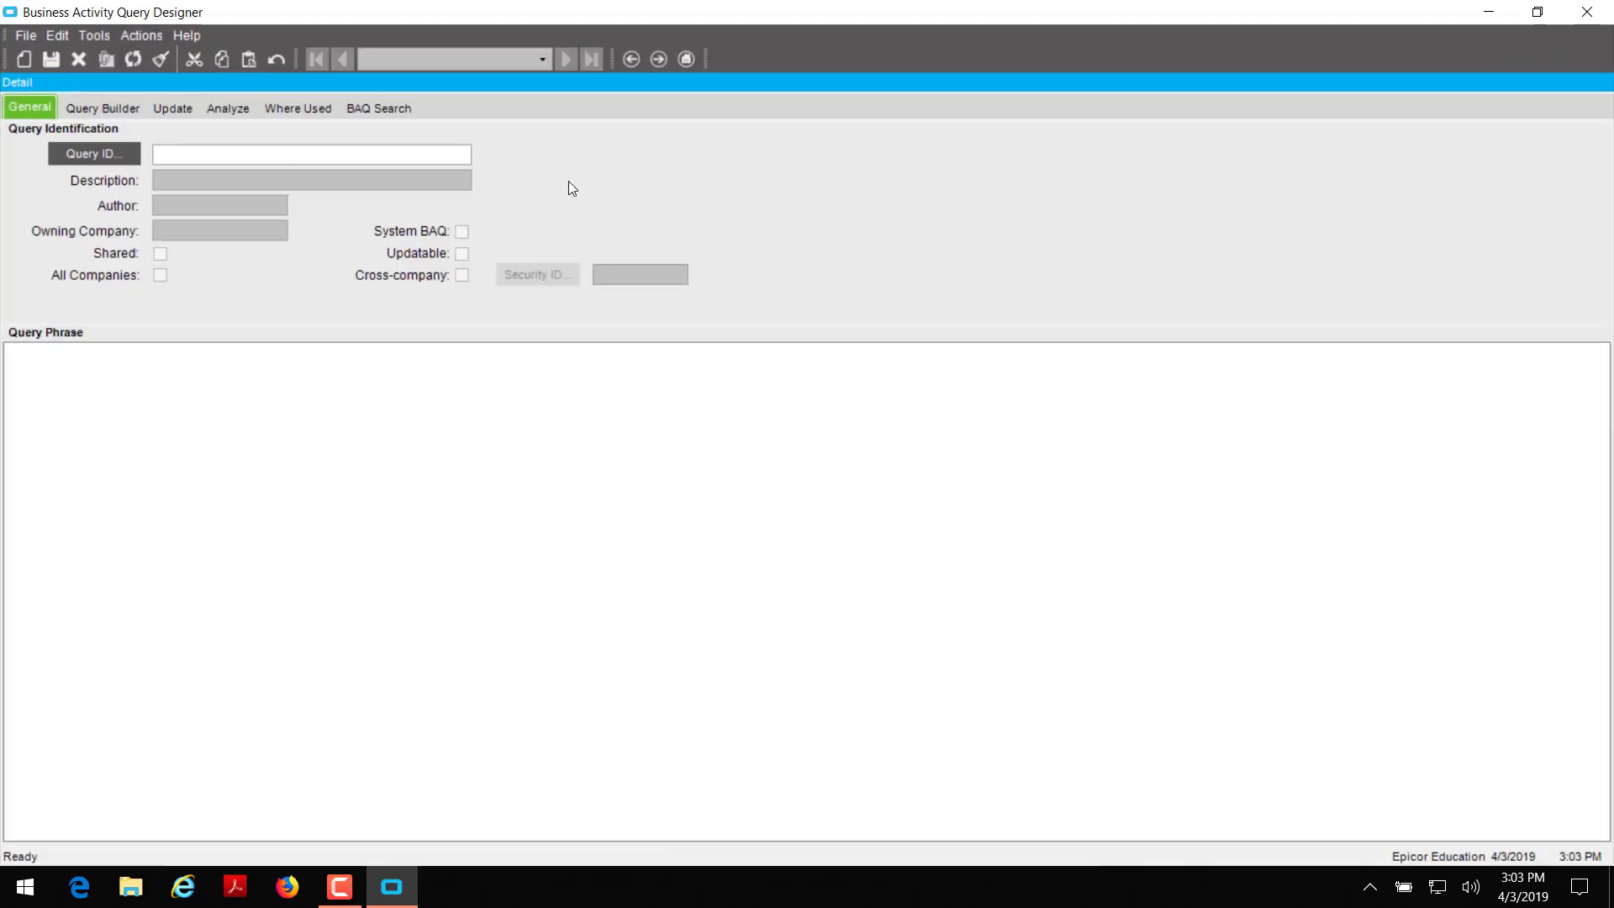
# Create query CustomerContacts with description 'Customer Contacts' and mark it Shared.
pyautogui.click(24, 58)
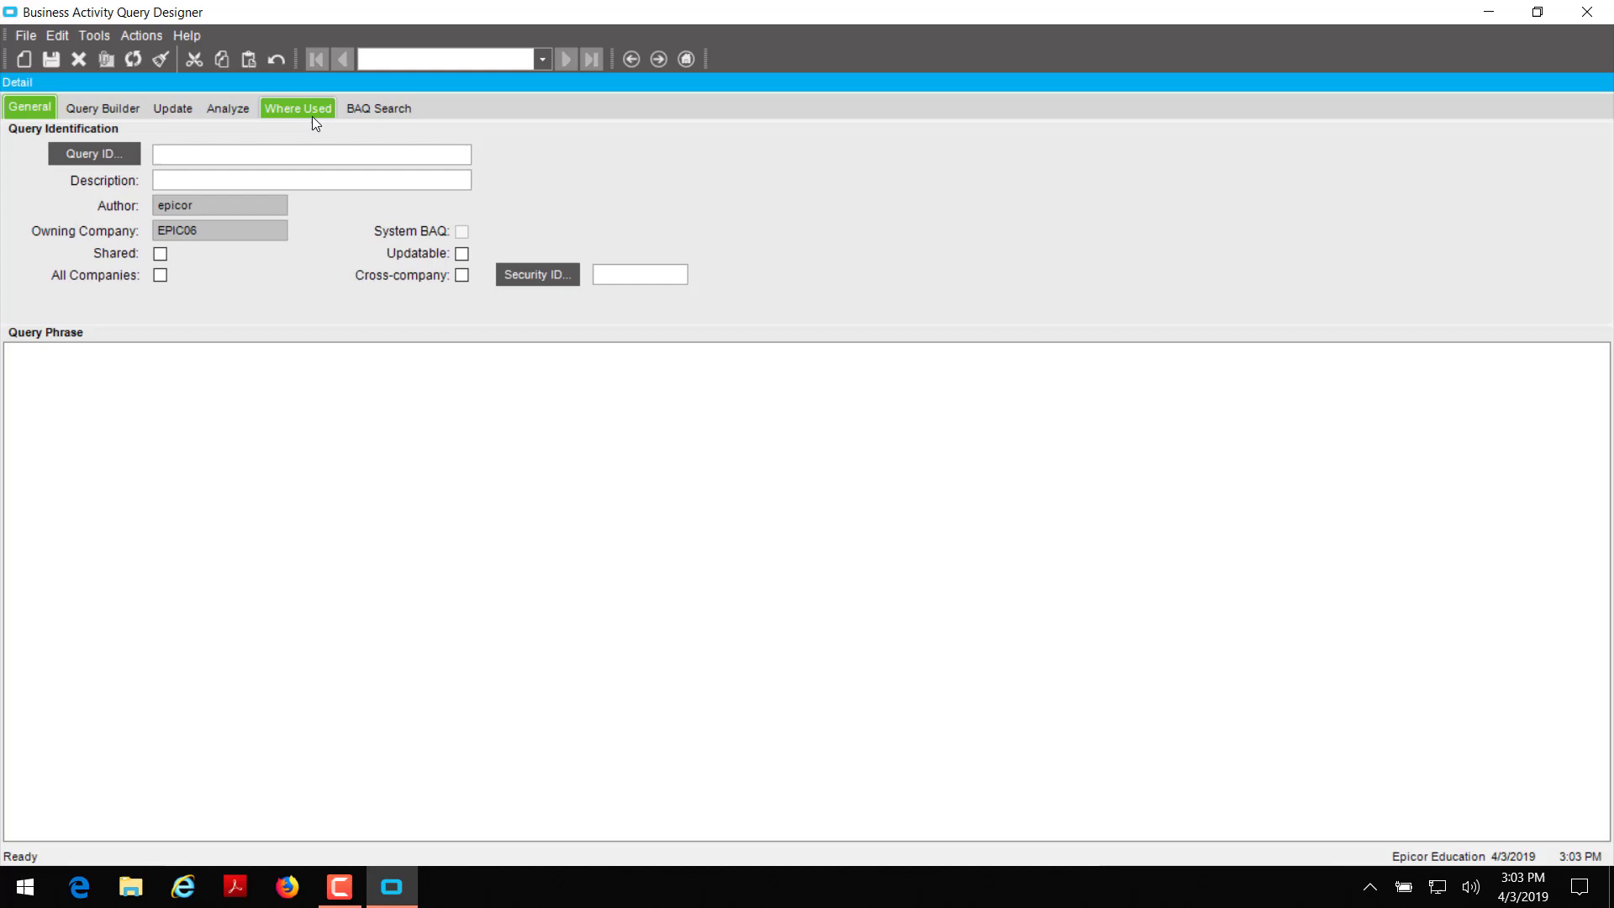
pyautogui.write('CustomerContacts')
pyautogui.press('Tab')
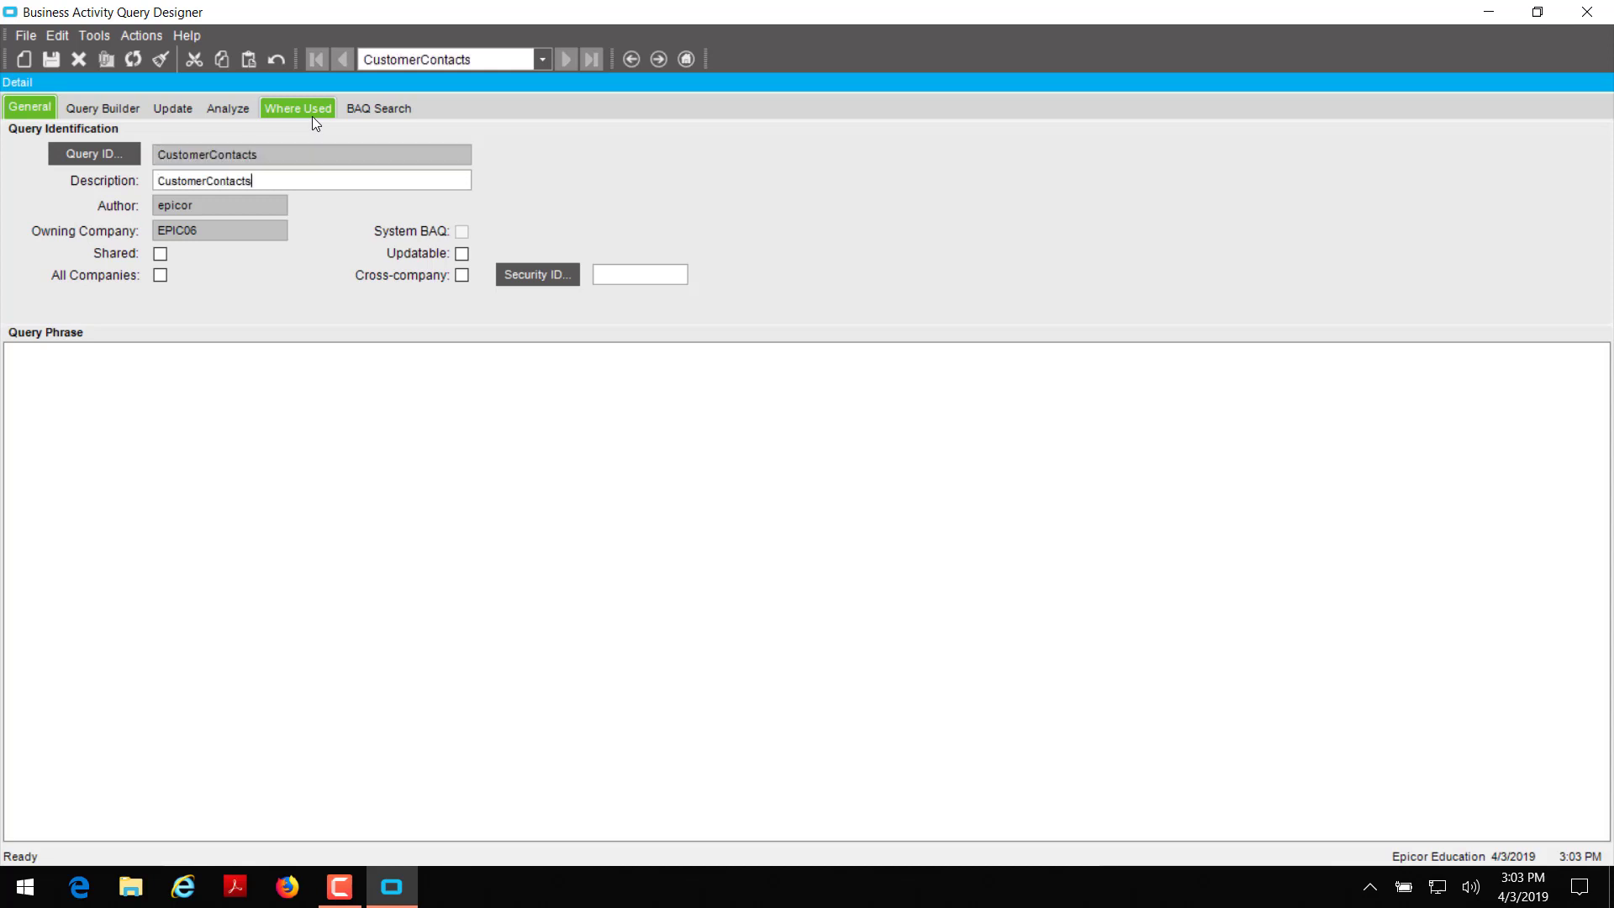
pyautogui.click(209, 181)
pyautogui.click(161, 253)
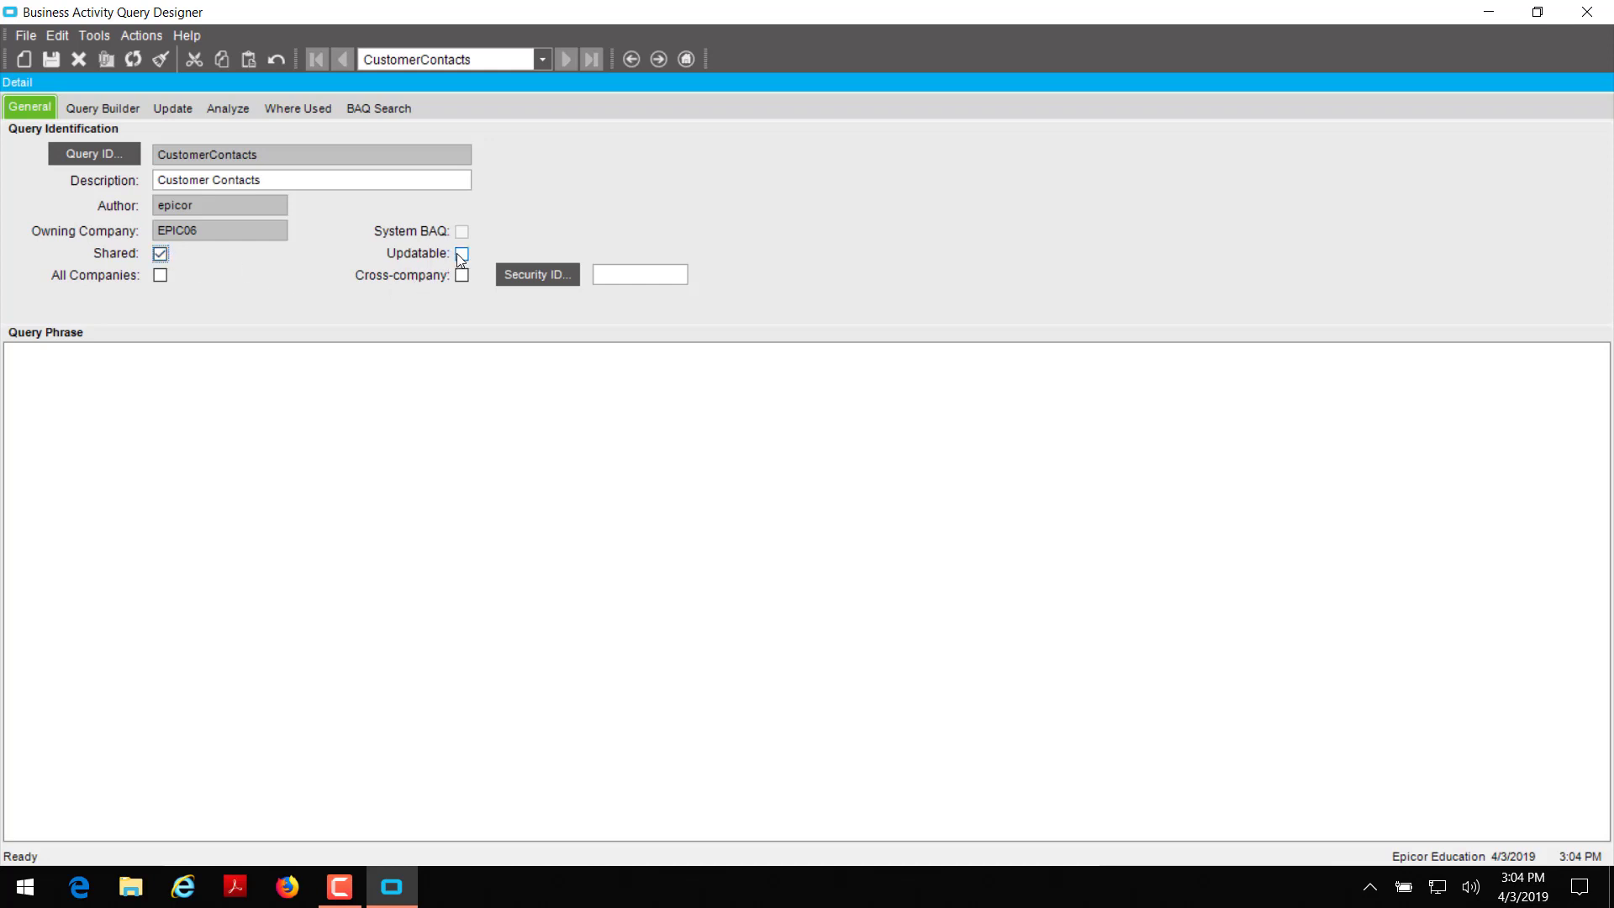
# Add Erp.Customer and Erp.CustCnt to the query diagram and join them on Company and CustNum.
pyautogui.click(89, 111)
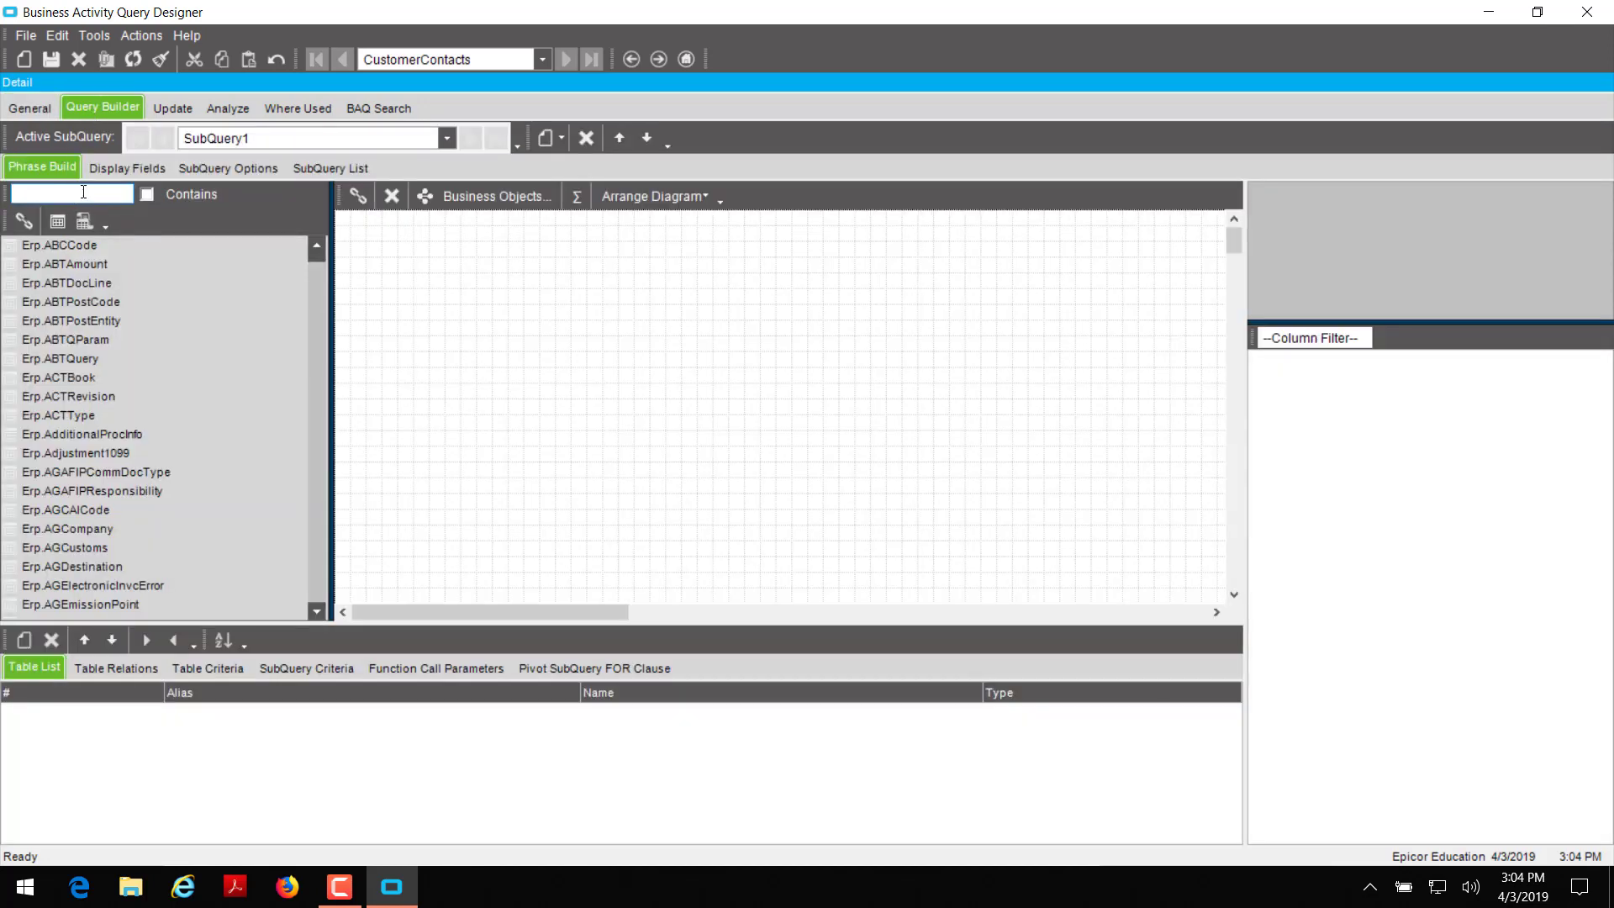
pyautogui.write('custome')
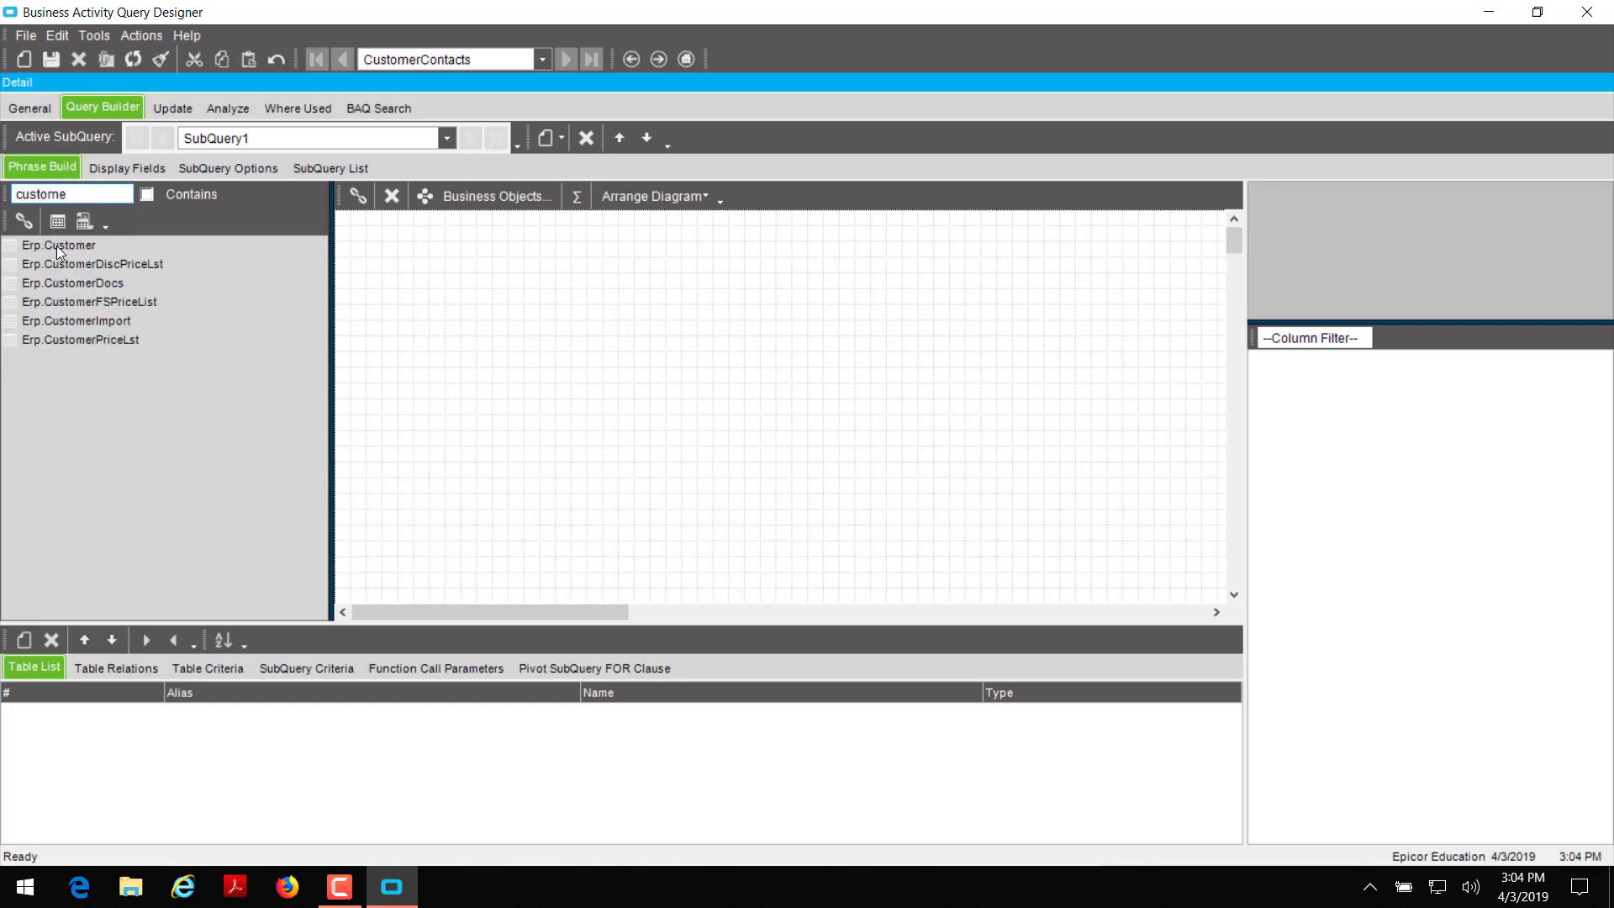
pyautogui.moveTo(57, 246); pyautogui.dragTo(409, 257)
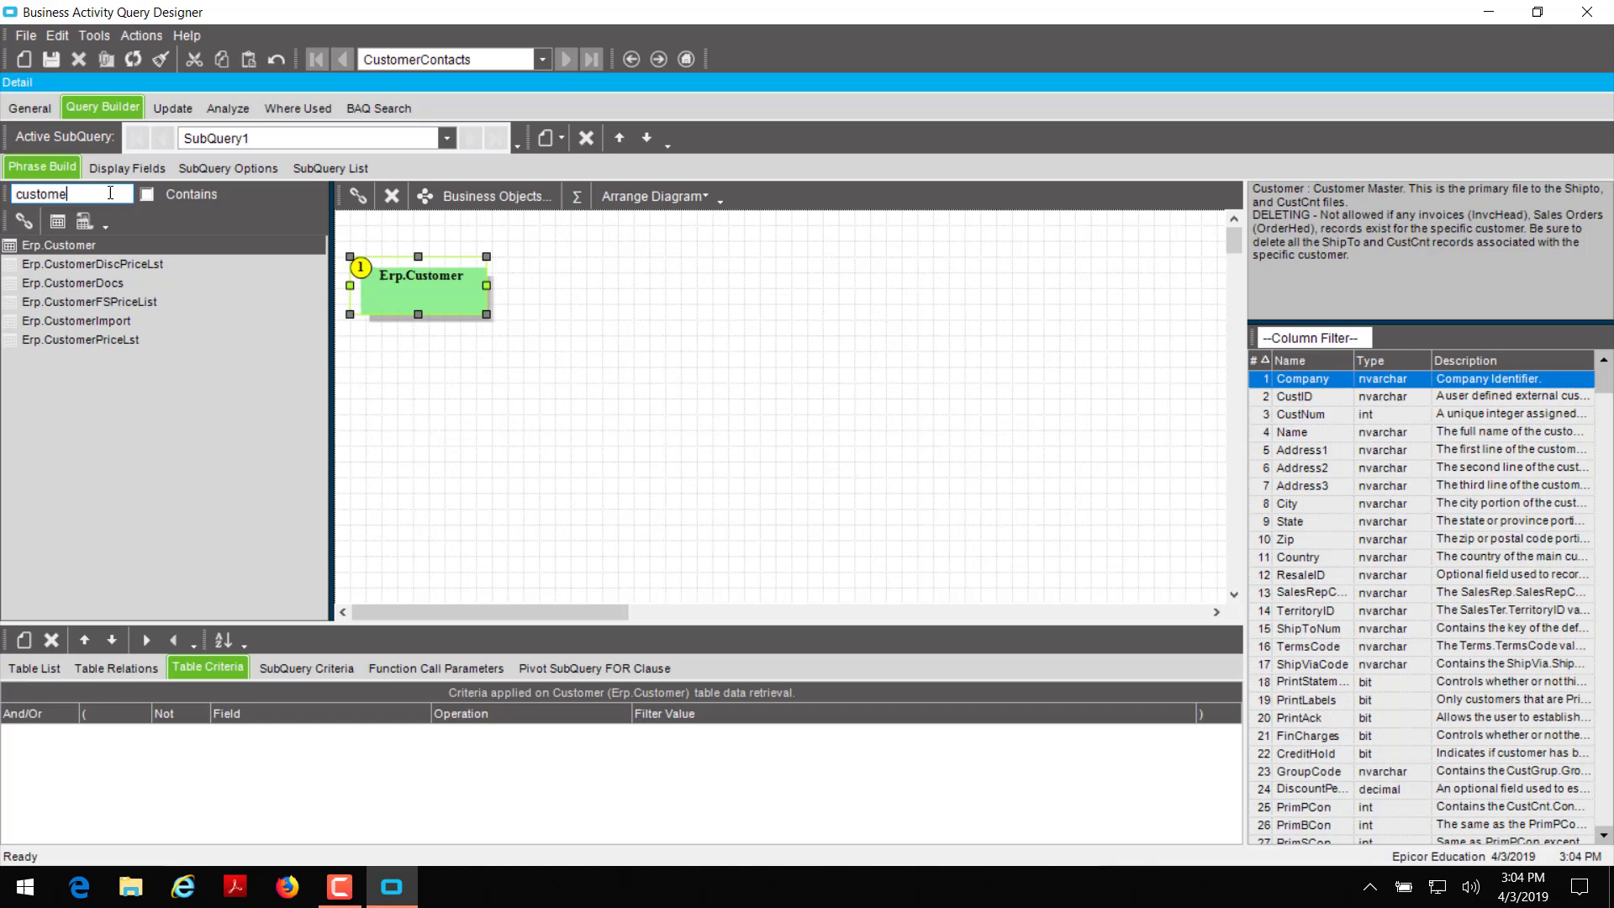
pyautogui.press('BackSpace')
pyautogui.press('BackSpace')
pyautogui.press('BackSpace')
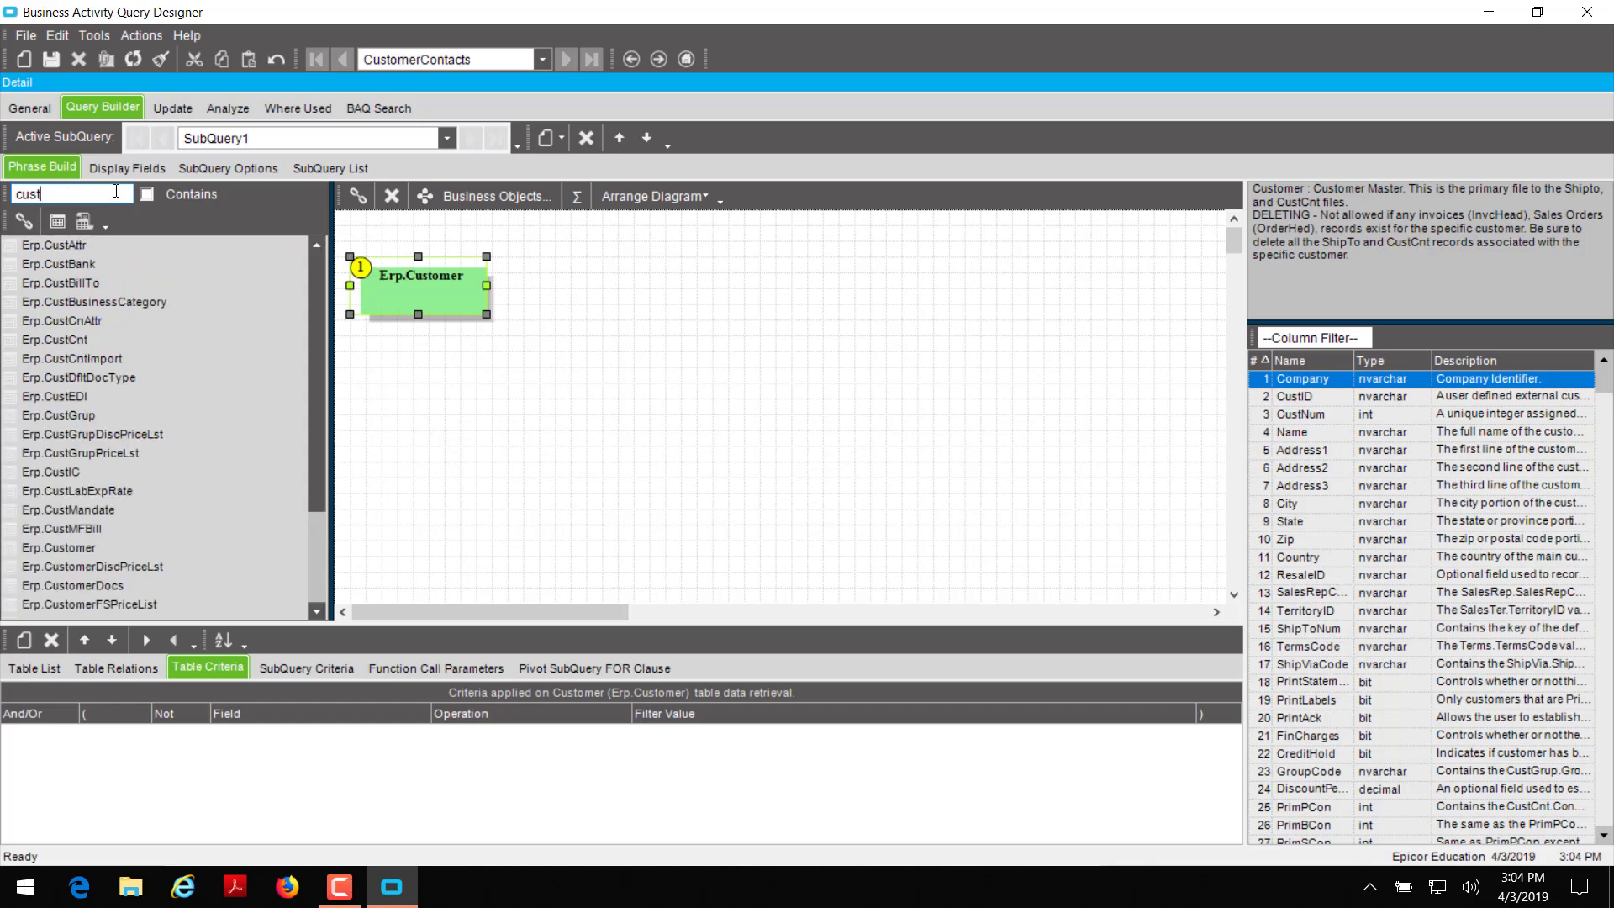
pyautogui.write('c')
pyautogui.moveTo(72, 263); pyautogui.dragTo(651, 303)
pyautogui.click(543, 303)
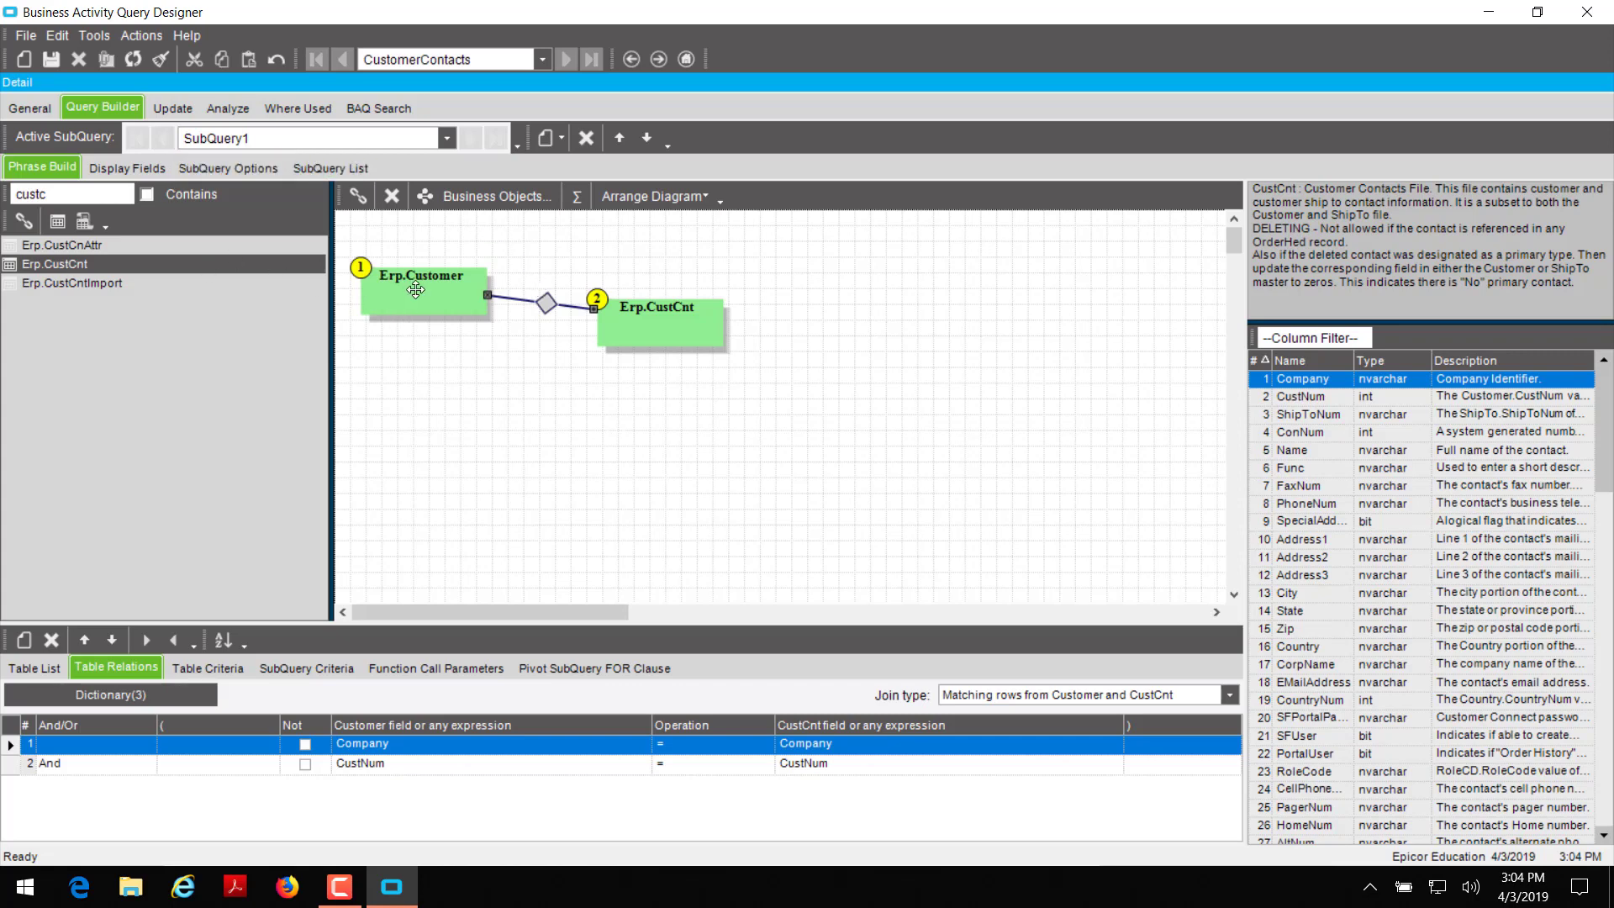
# Give Erp.Customer a table criterion: Company equals the BAQ constant CurrentCompany.
pyautogui.click(415, 289)
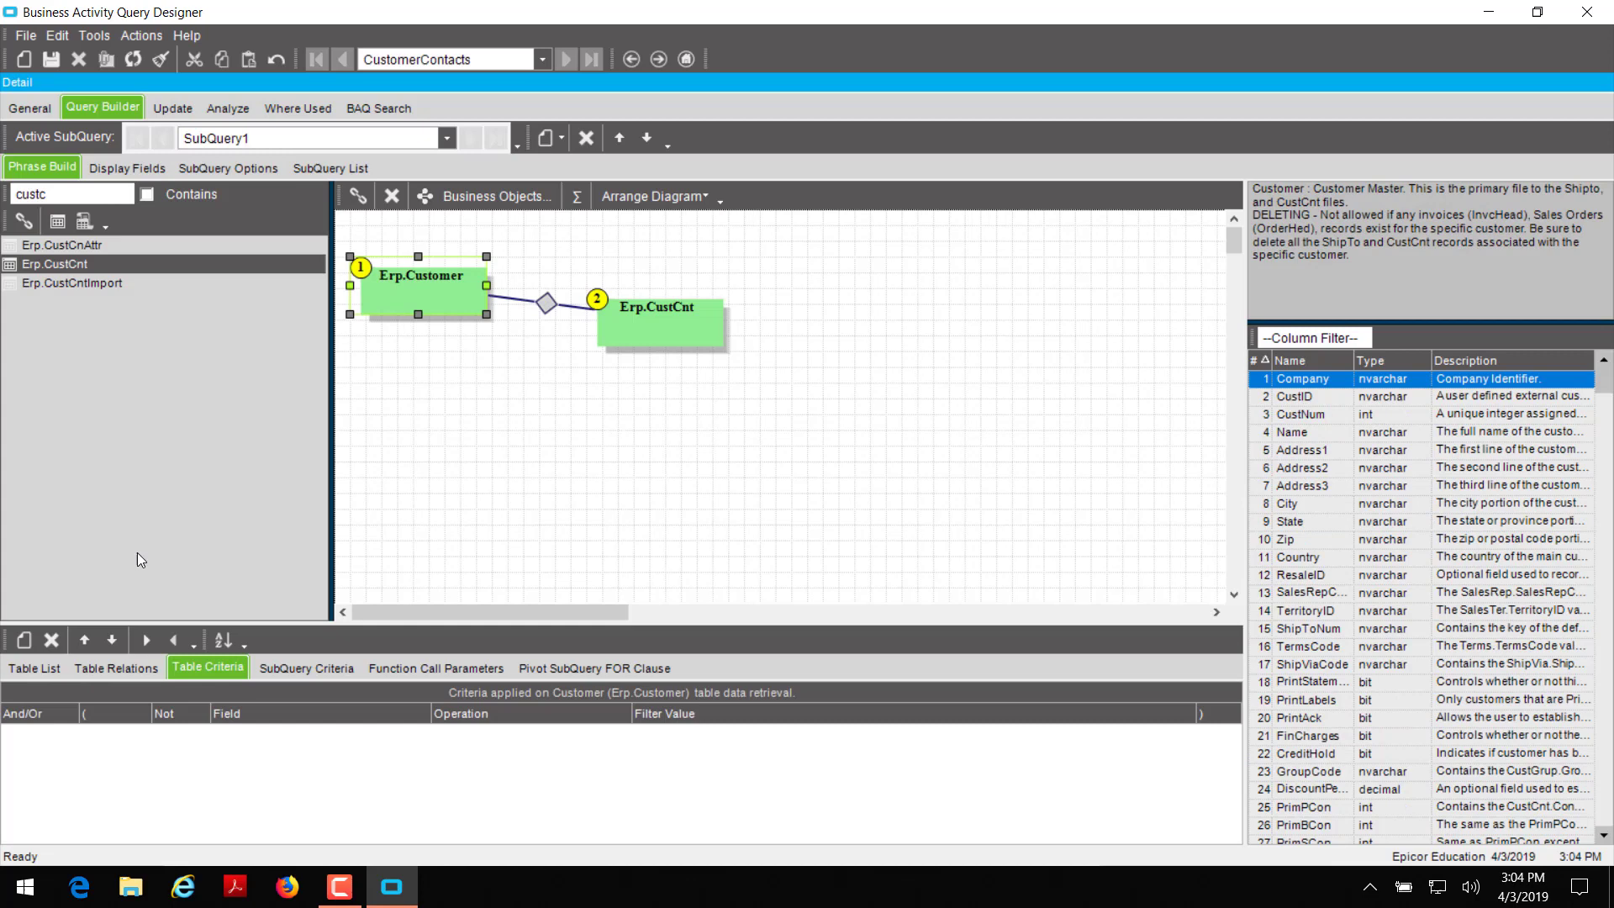
pyautogui.click(24, 640)
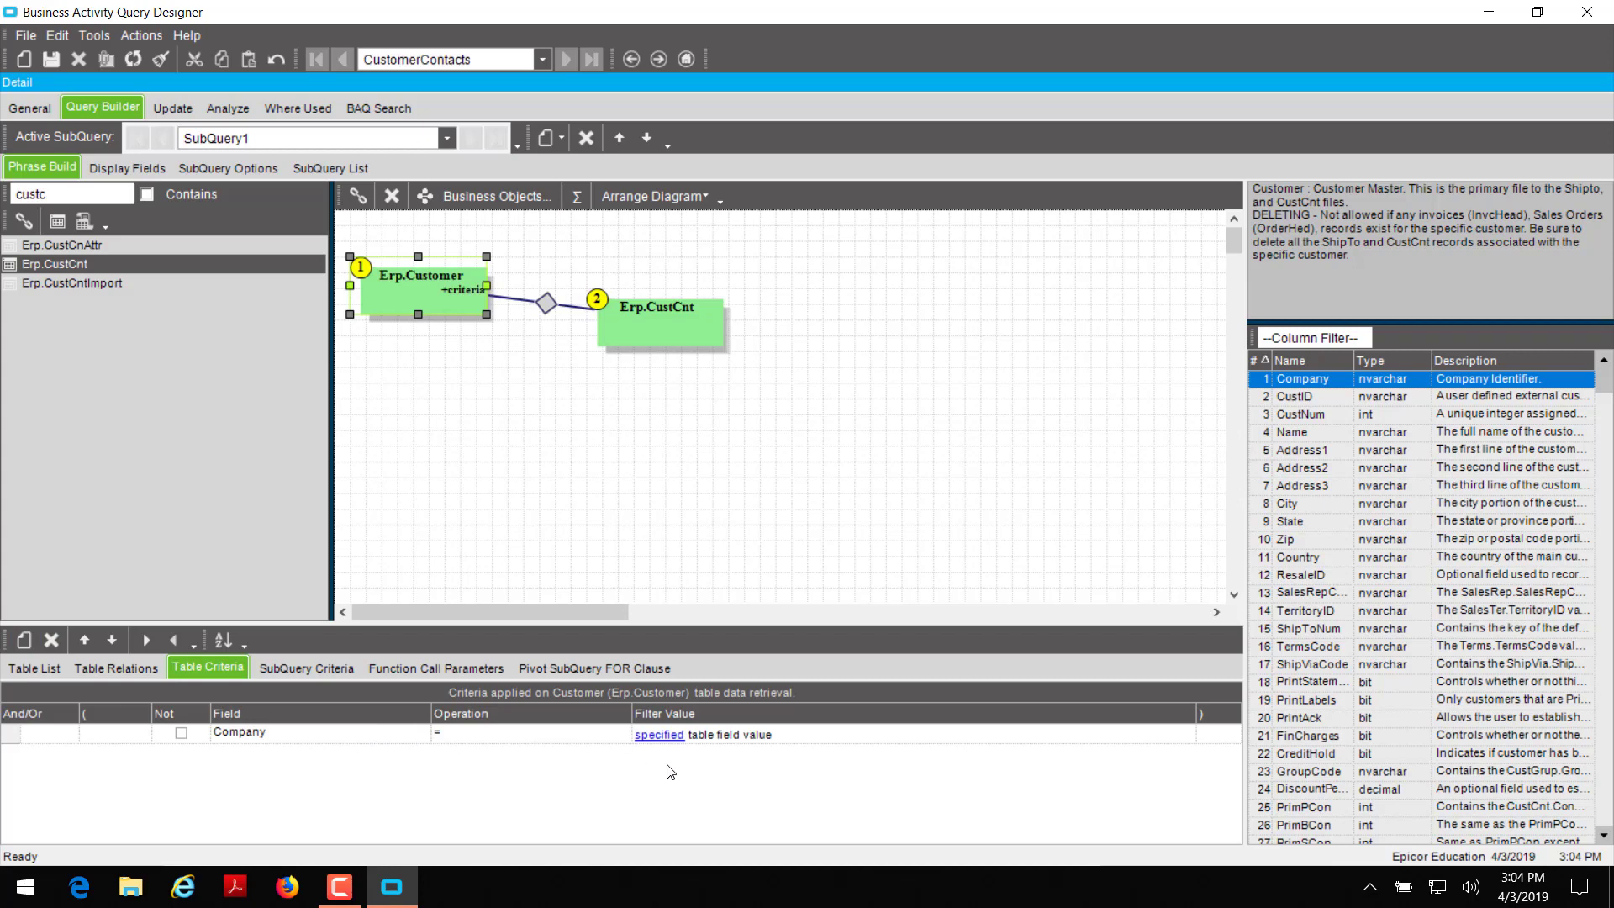
pyautogui.click(752, 734)
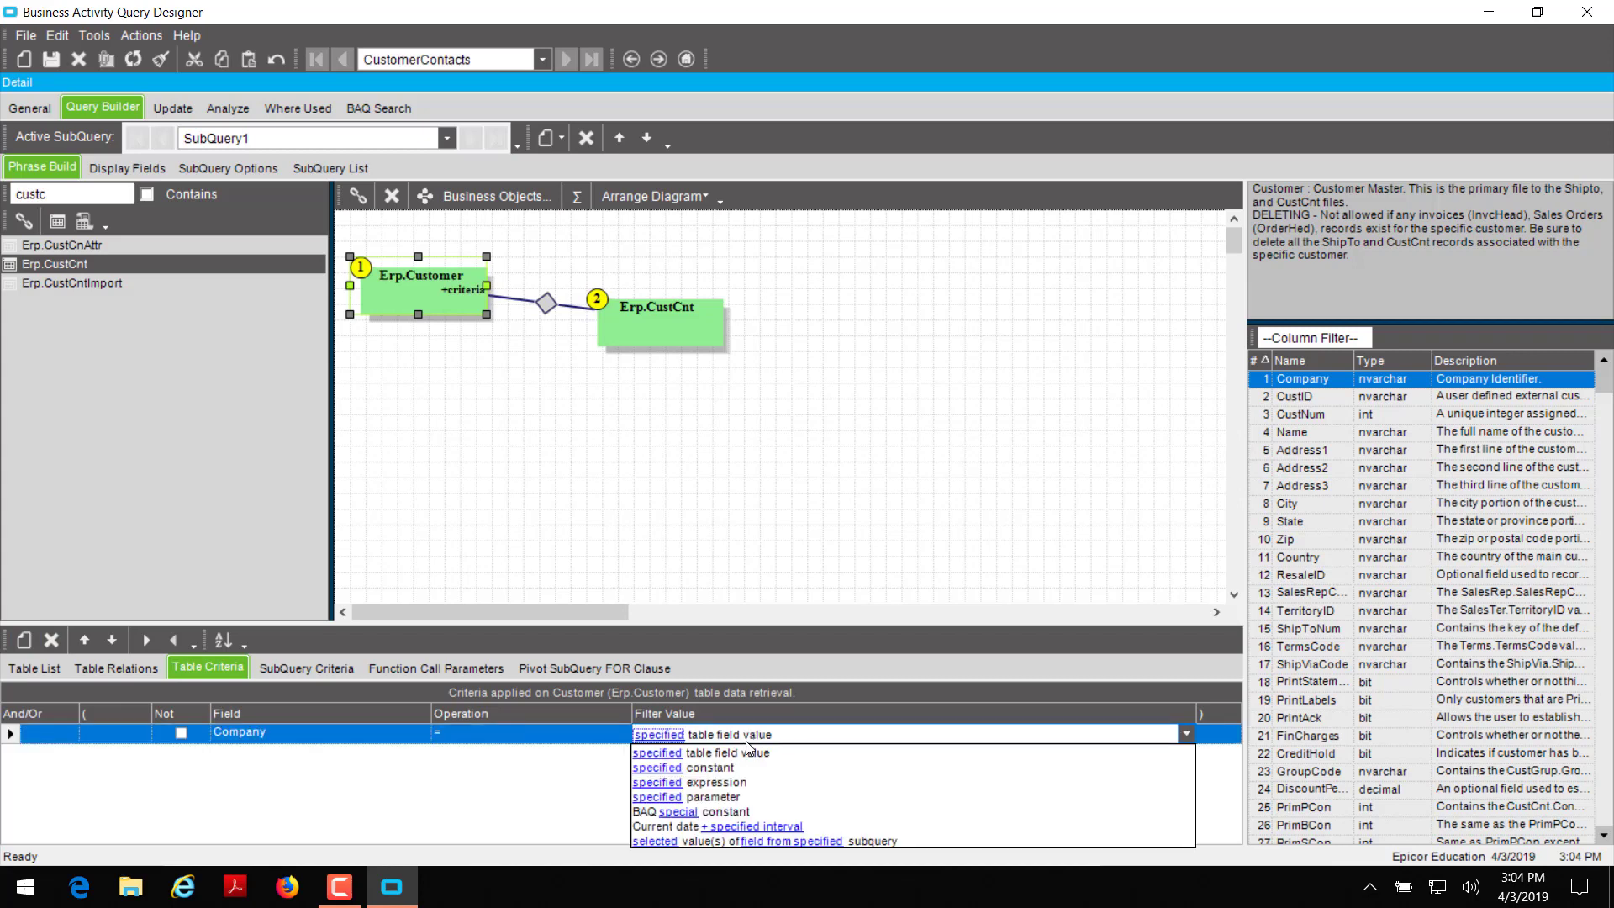
pyautogui.click(695, 812)
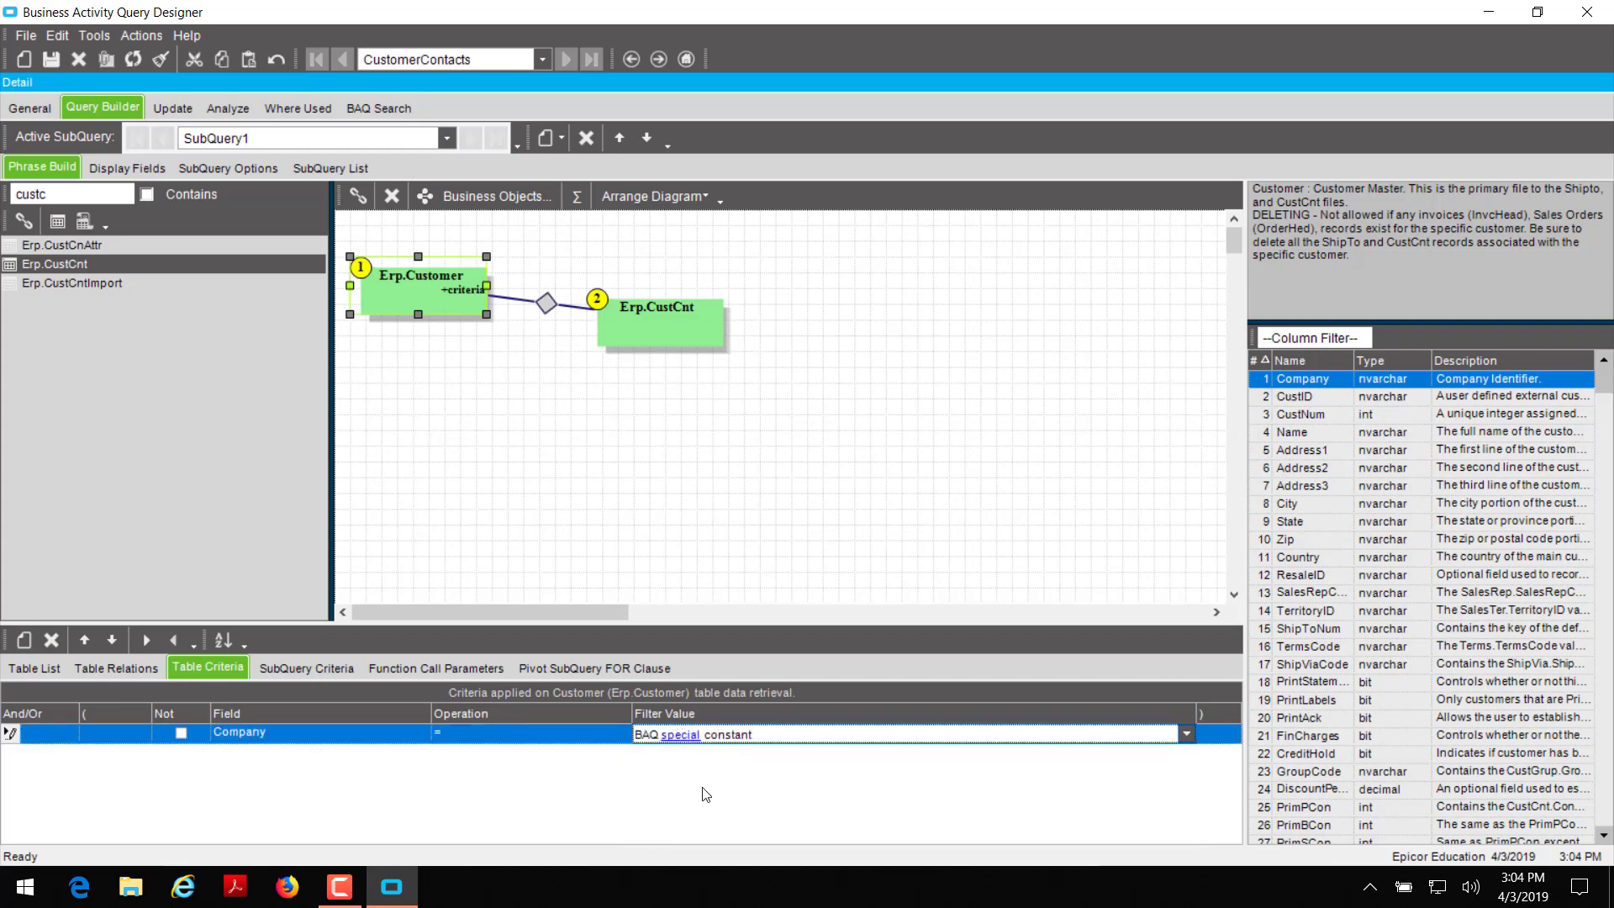
pyautogui.click(680, 736)
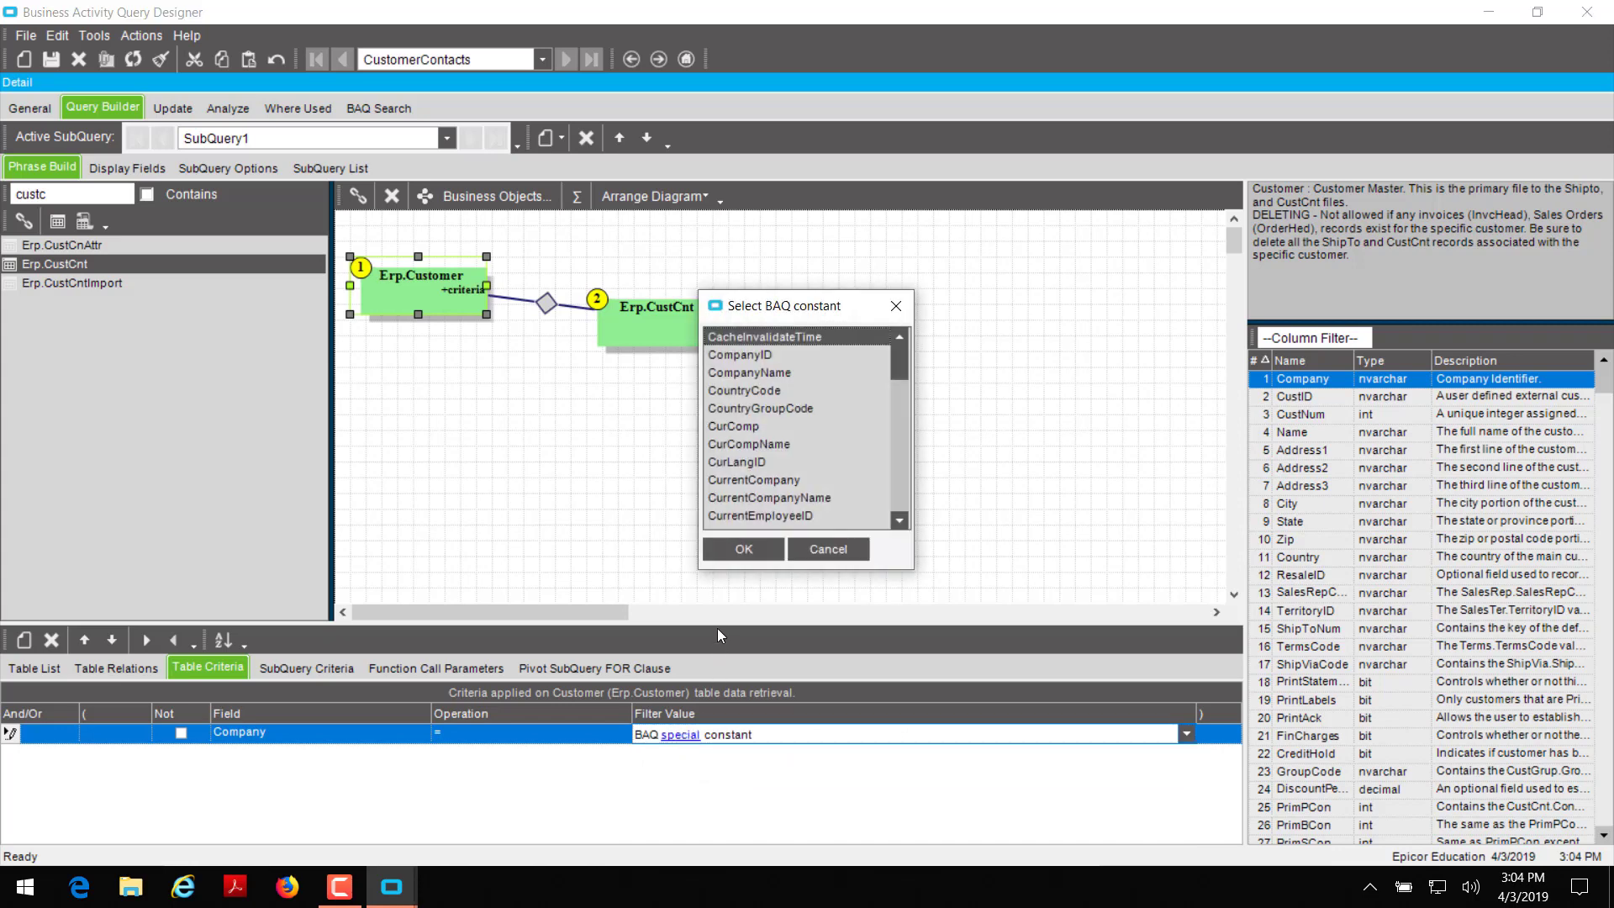
pyautogui.doubleClick(754, 481)
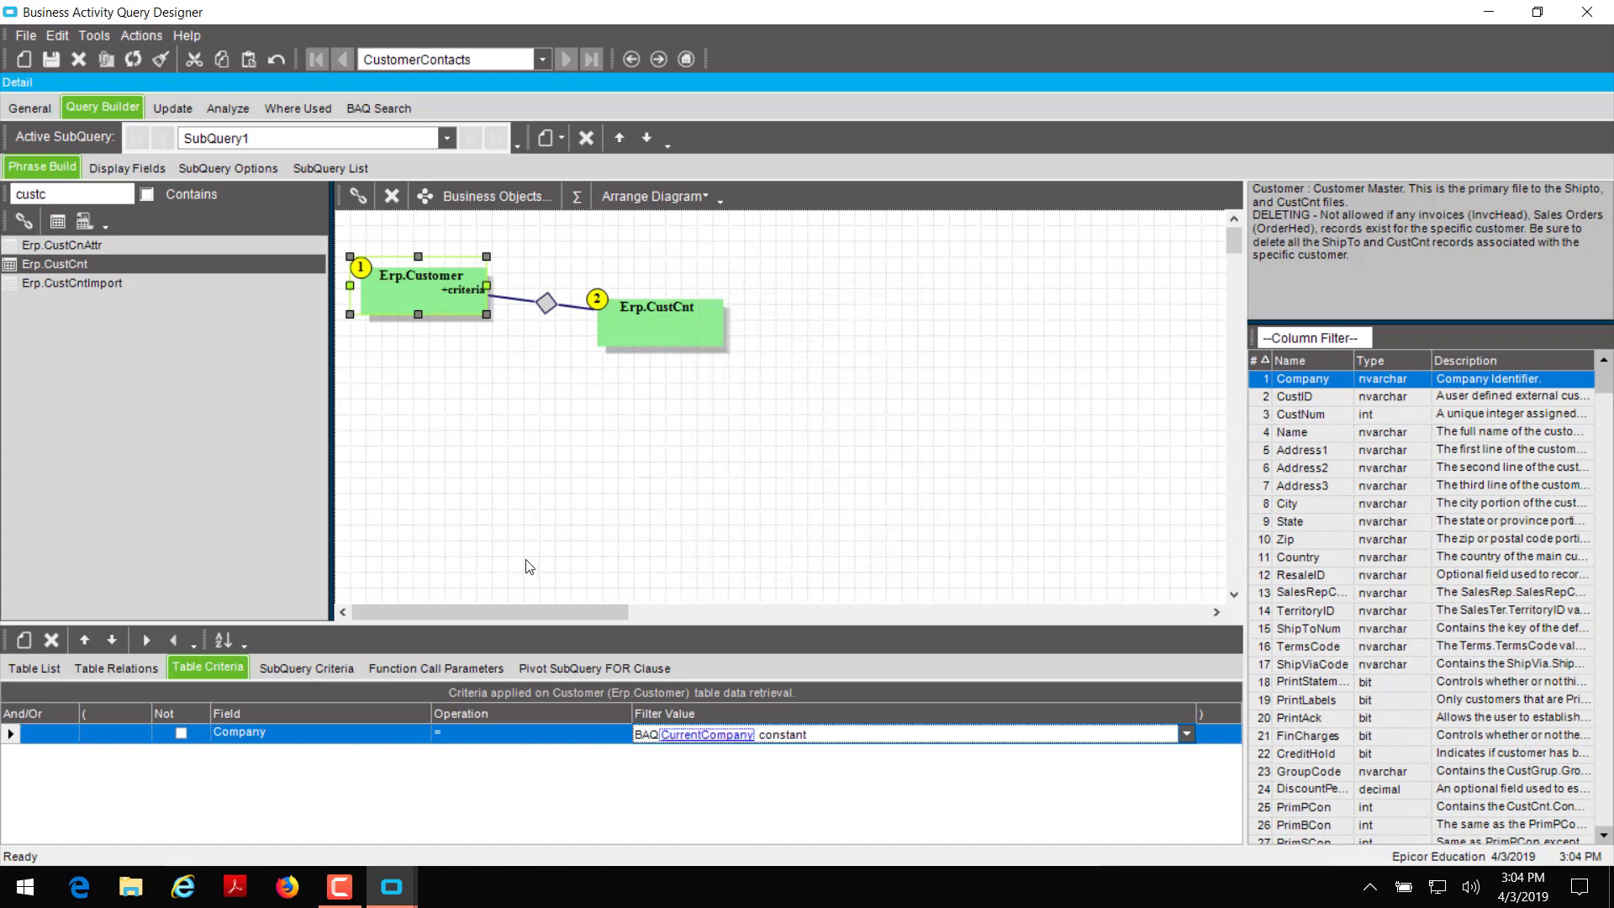
# Add a second Customer criterion on CustID, compared against a specified parameter.
pyautogui.click(23, 640)
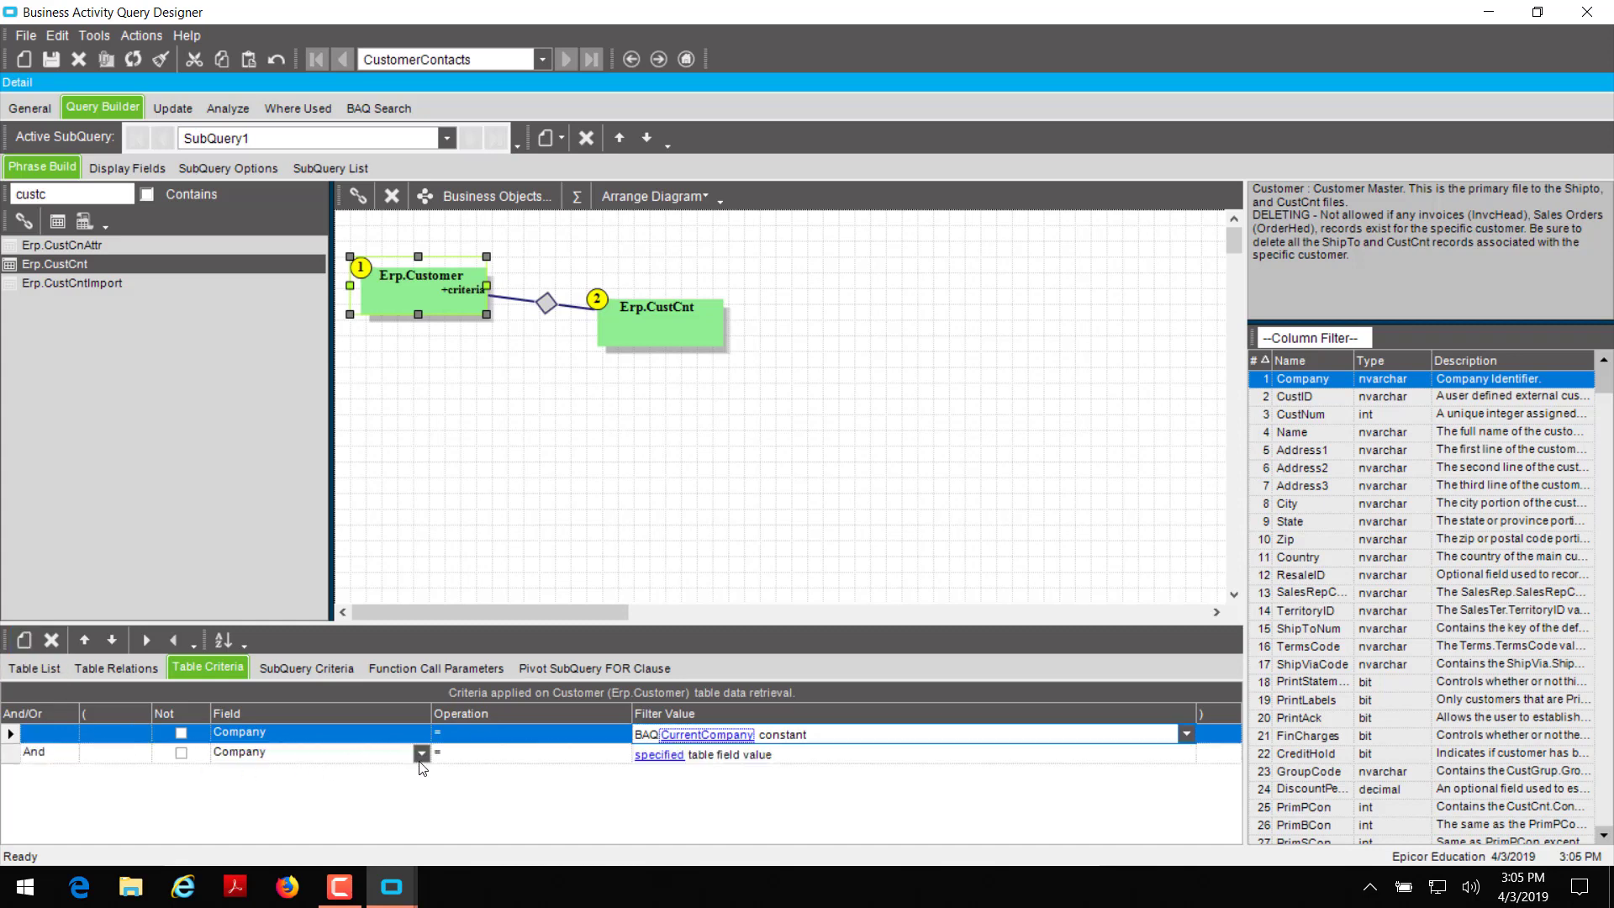
pyautogui.click(422, 754)
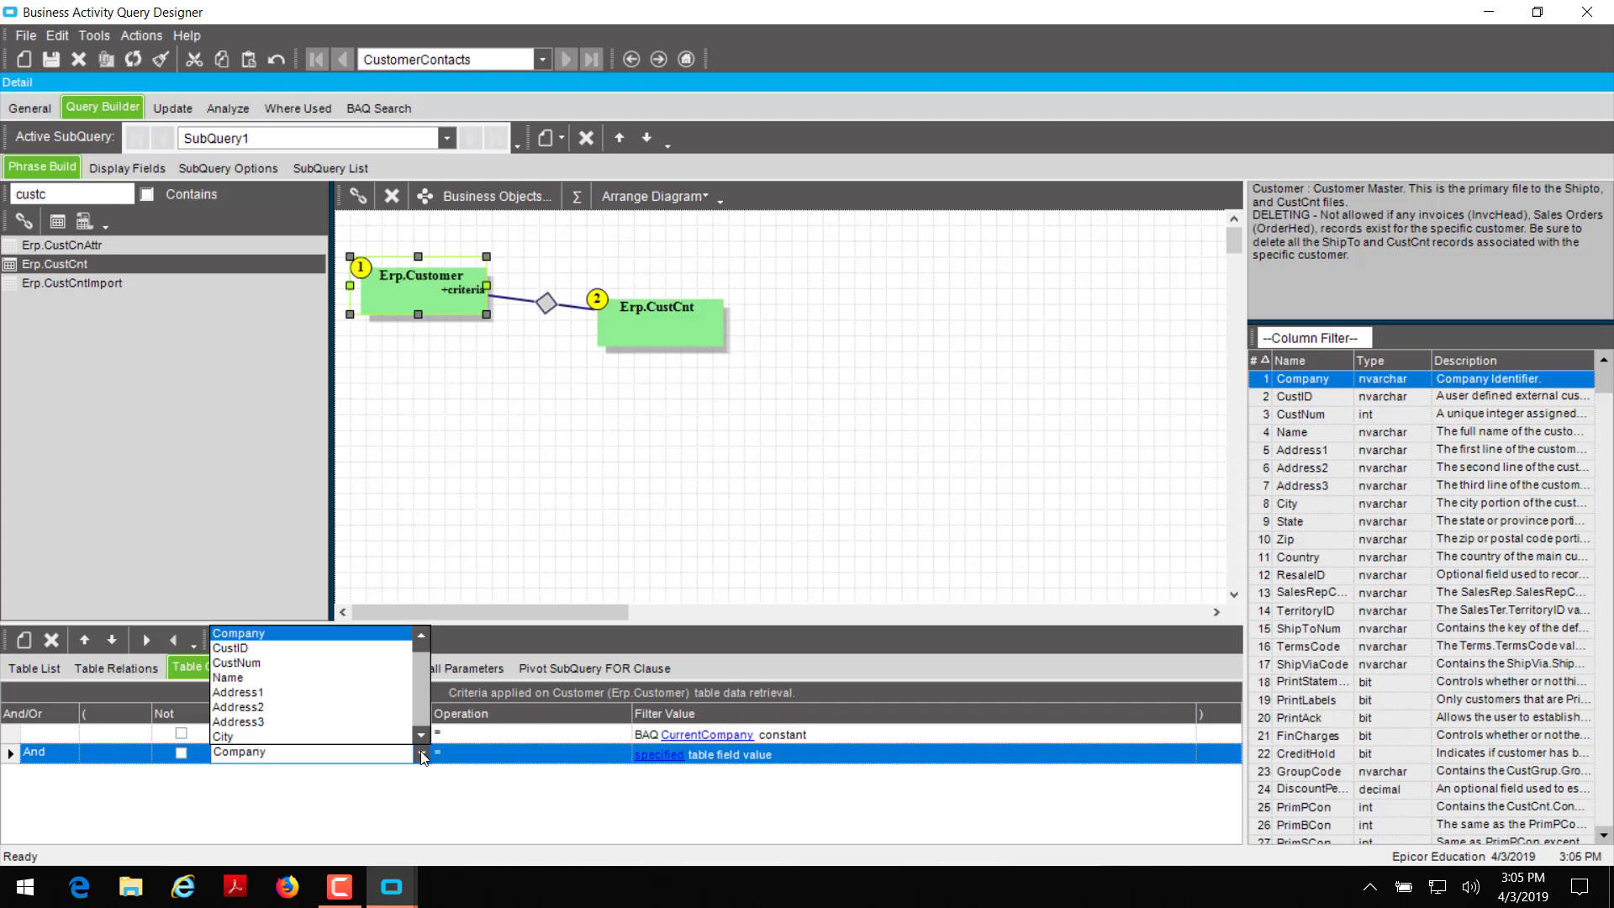
pyautogui.click(336, 648)
pyautogui.click(702, 754)
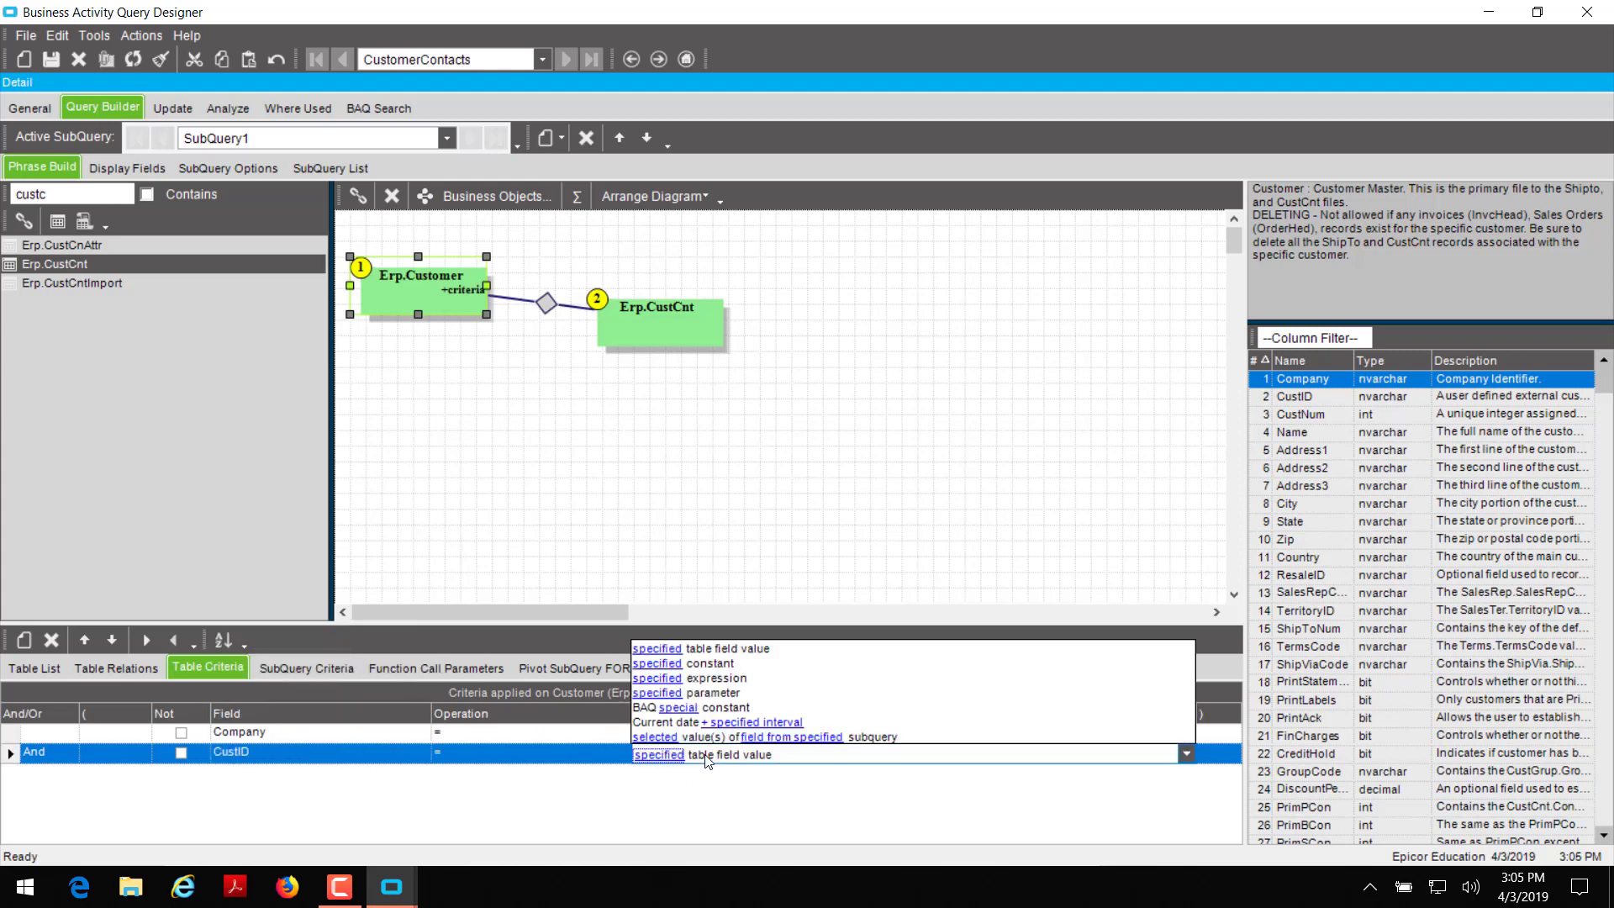
pyautogui.click(659, 692)
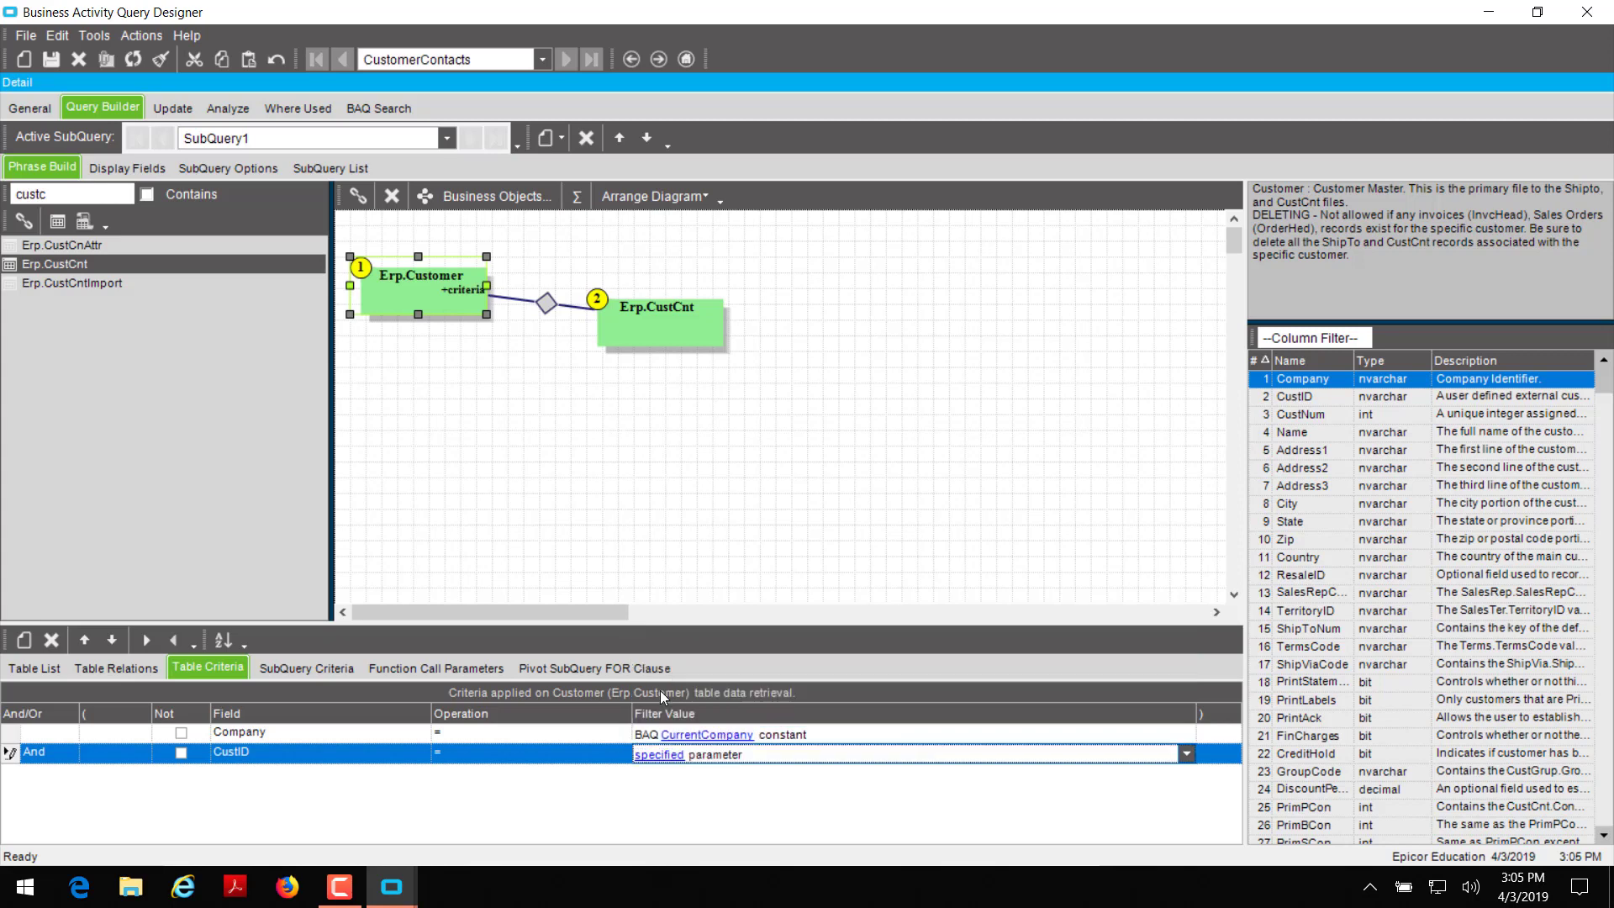
pyautogui.click(659, 755)
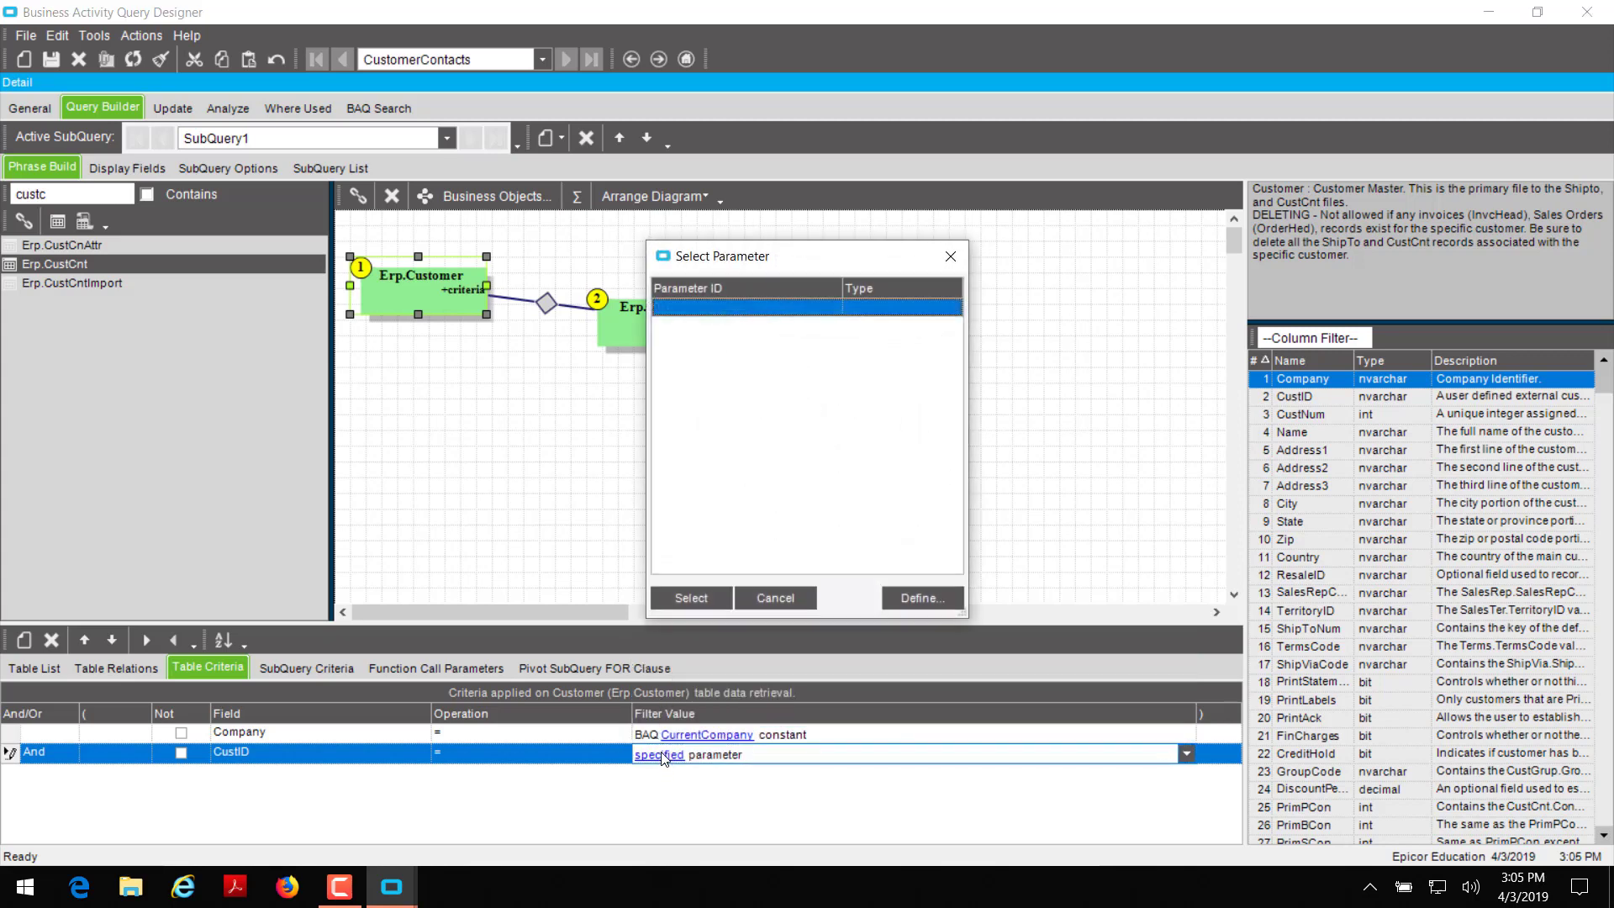
# Define a new nvarchar query parameter CustID and use it as the filter value.
pyautogui.click(920, 598)
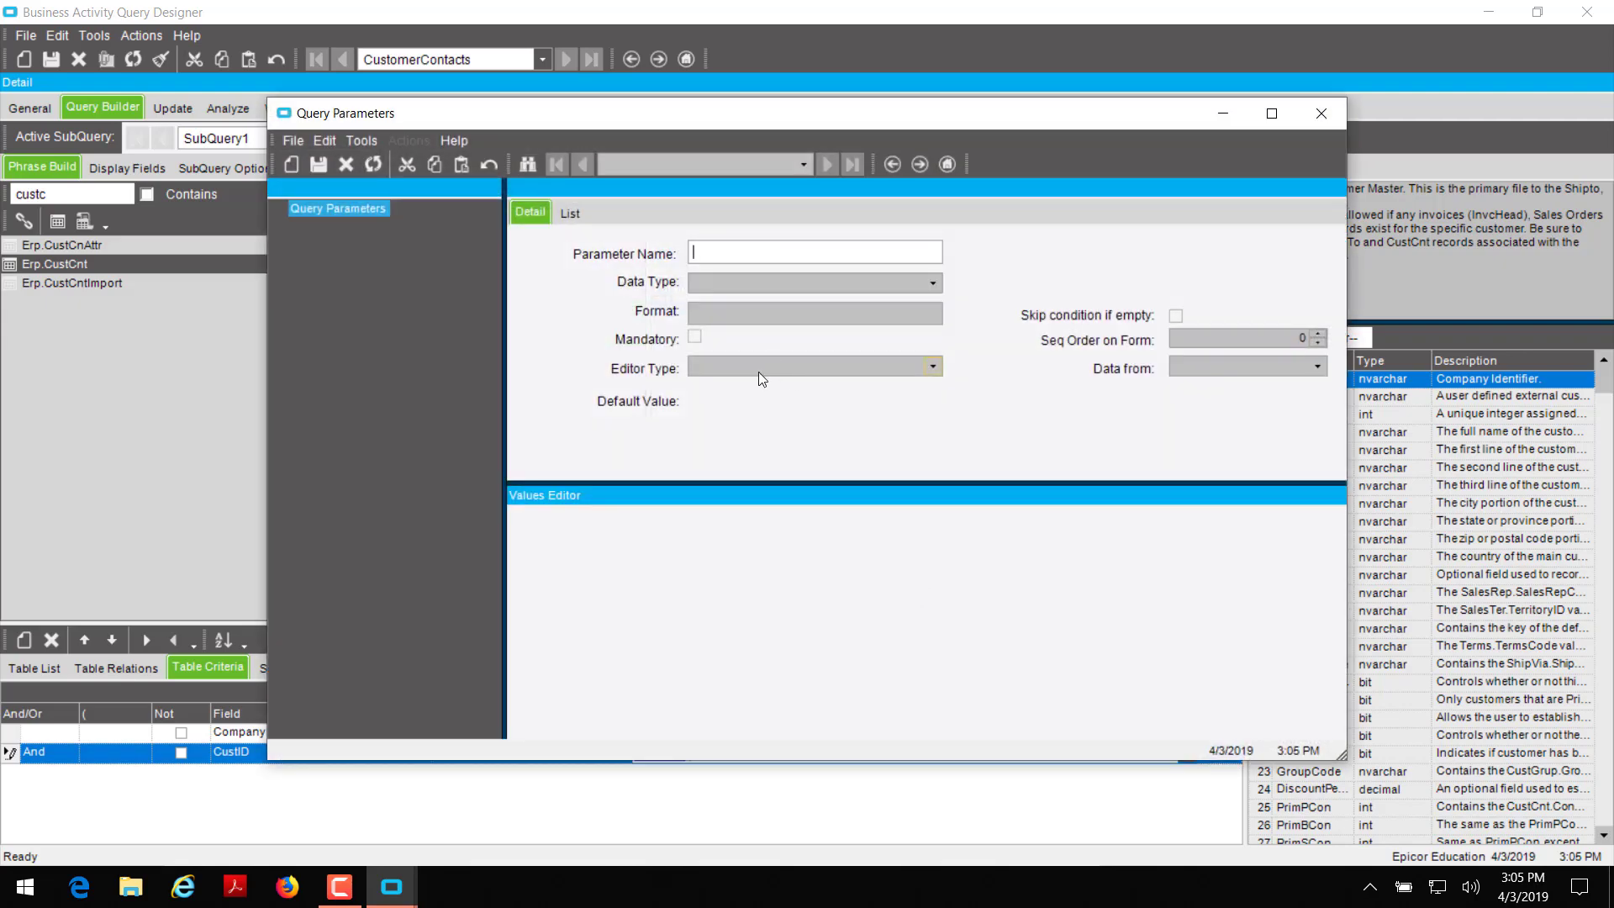
pyautogui.write('CustID')
pyautogui.press('Tab')
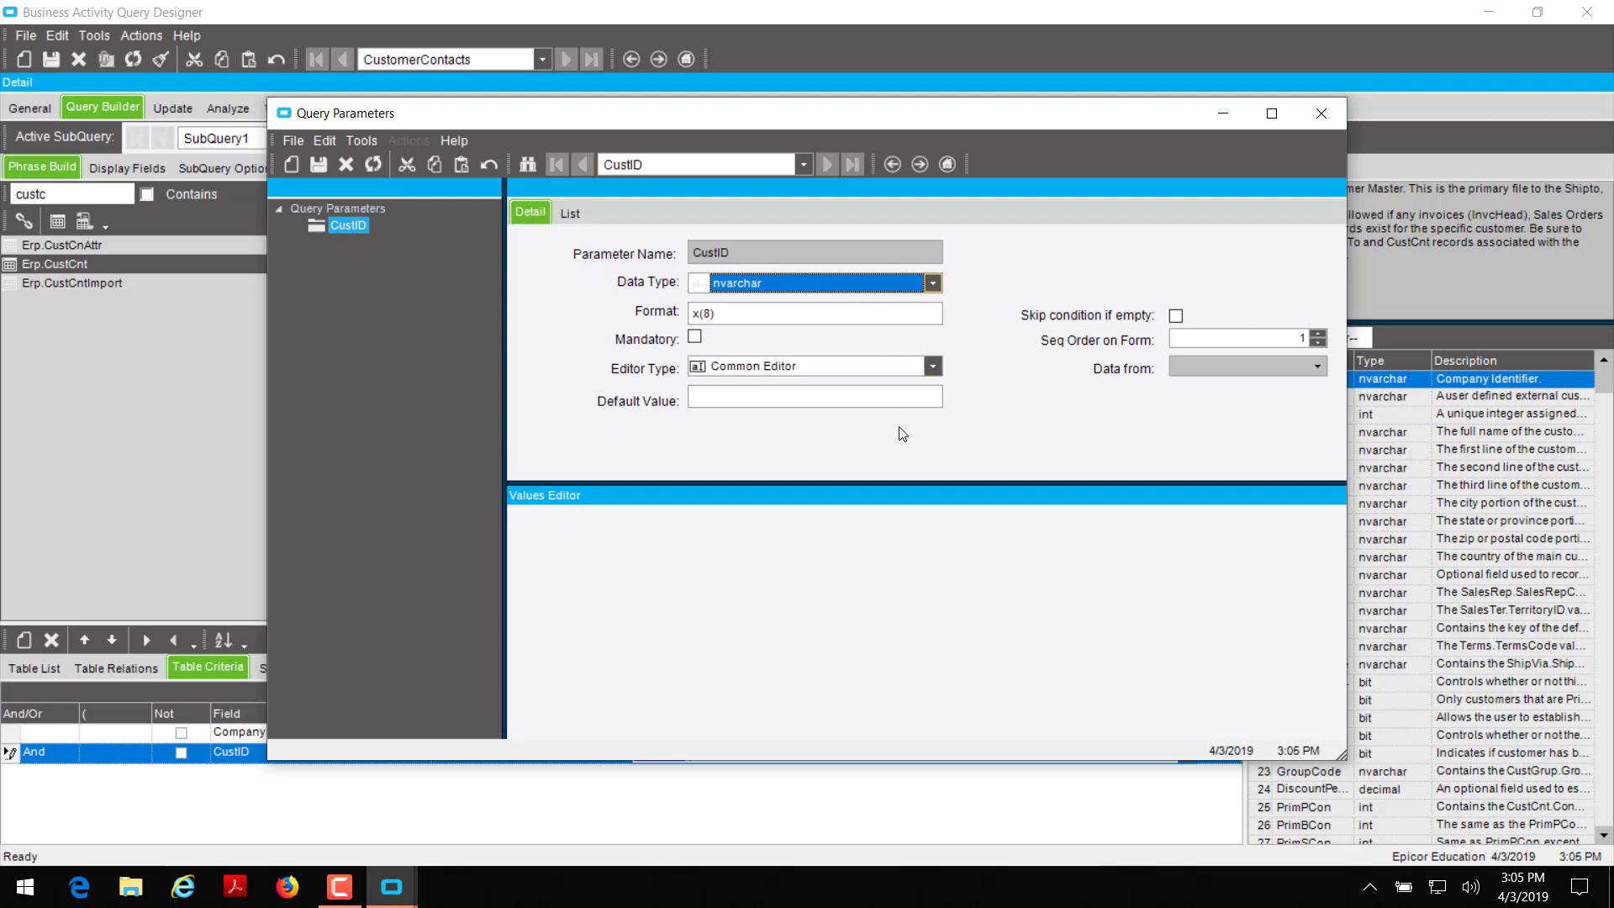
pyautogui.click(321, 165)
pyautogui.click(1321, 114)
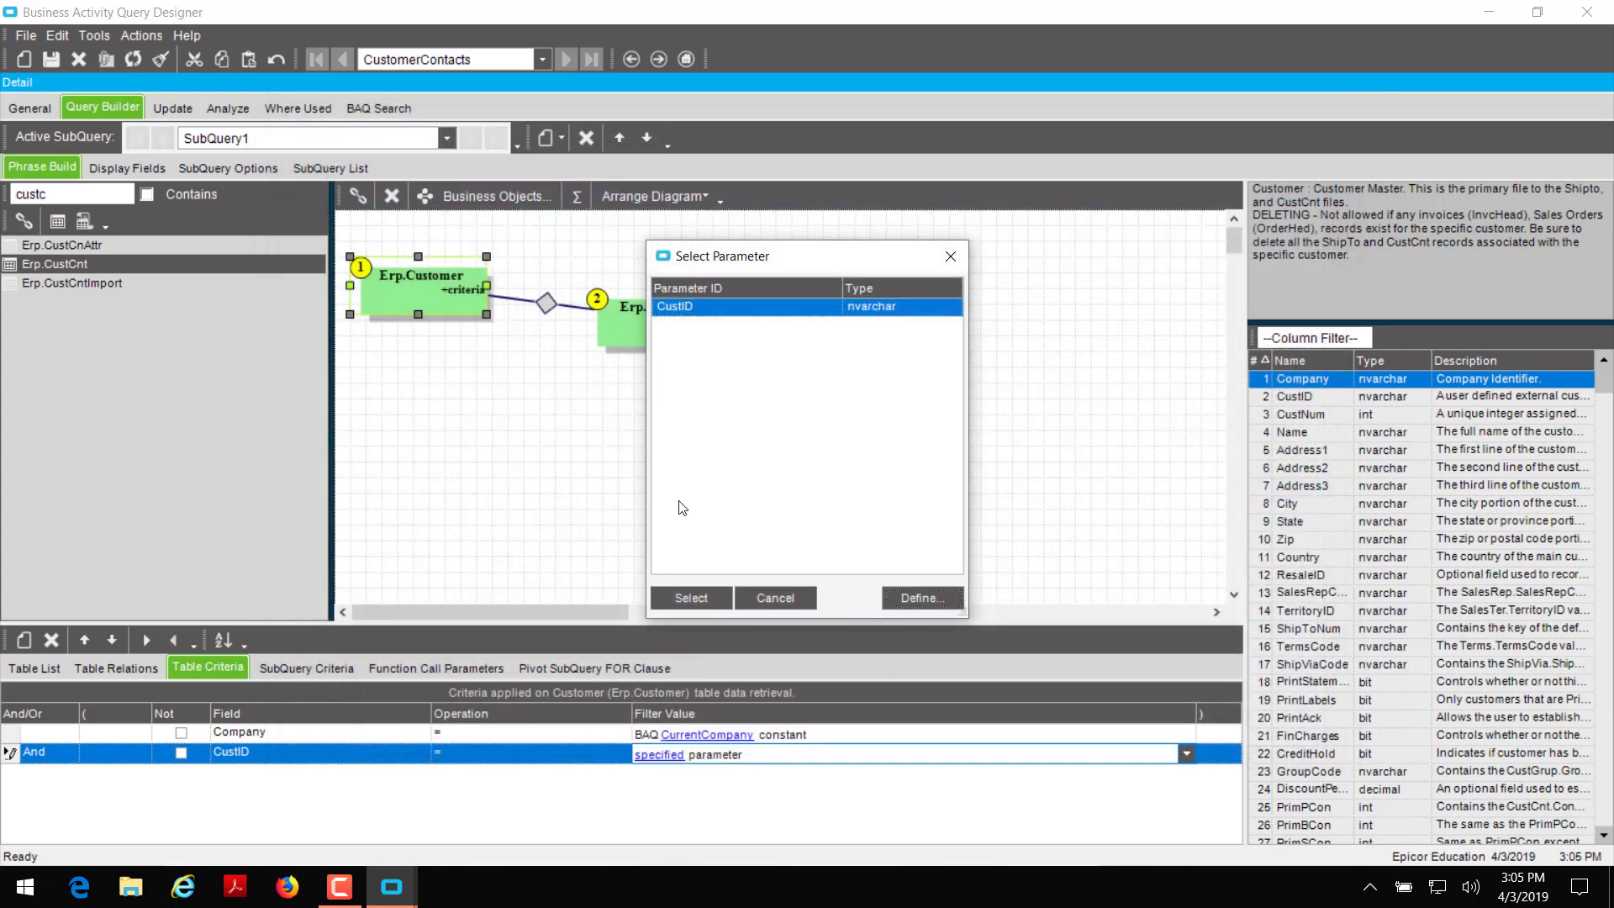
pyautogui.click(690, 598)
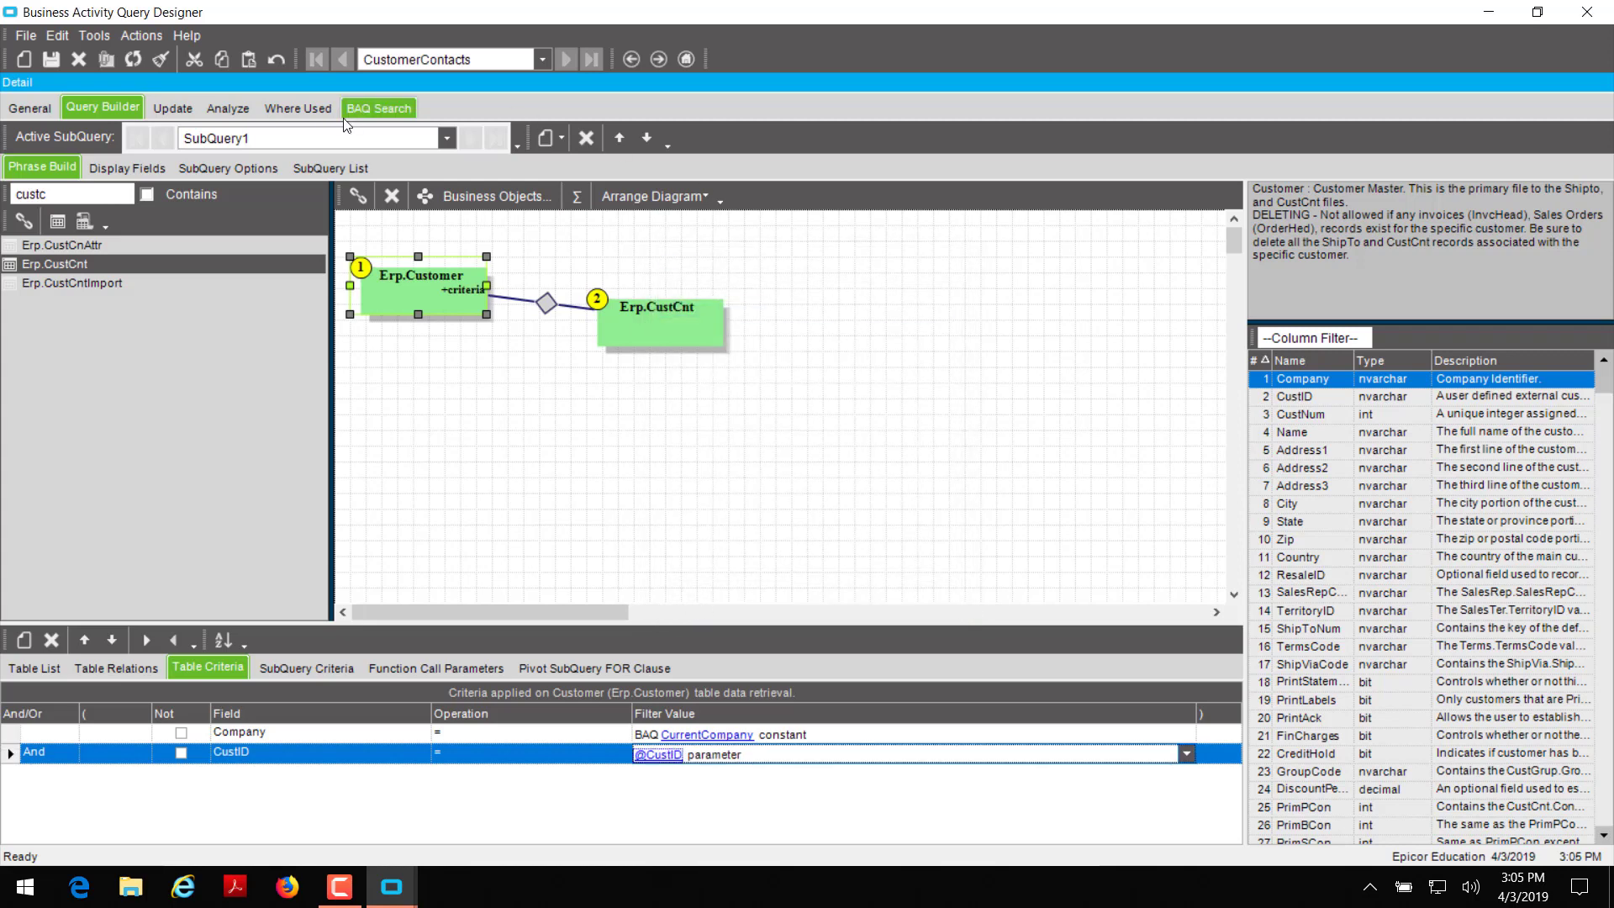
# Add display columns Customer Name plus contact Name, Func and PhoneNum.
pyautogui.click(104, 170)
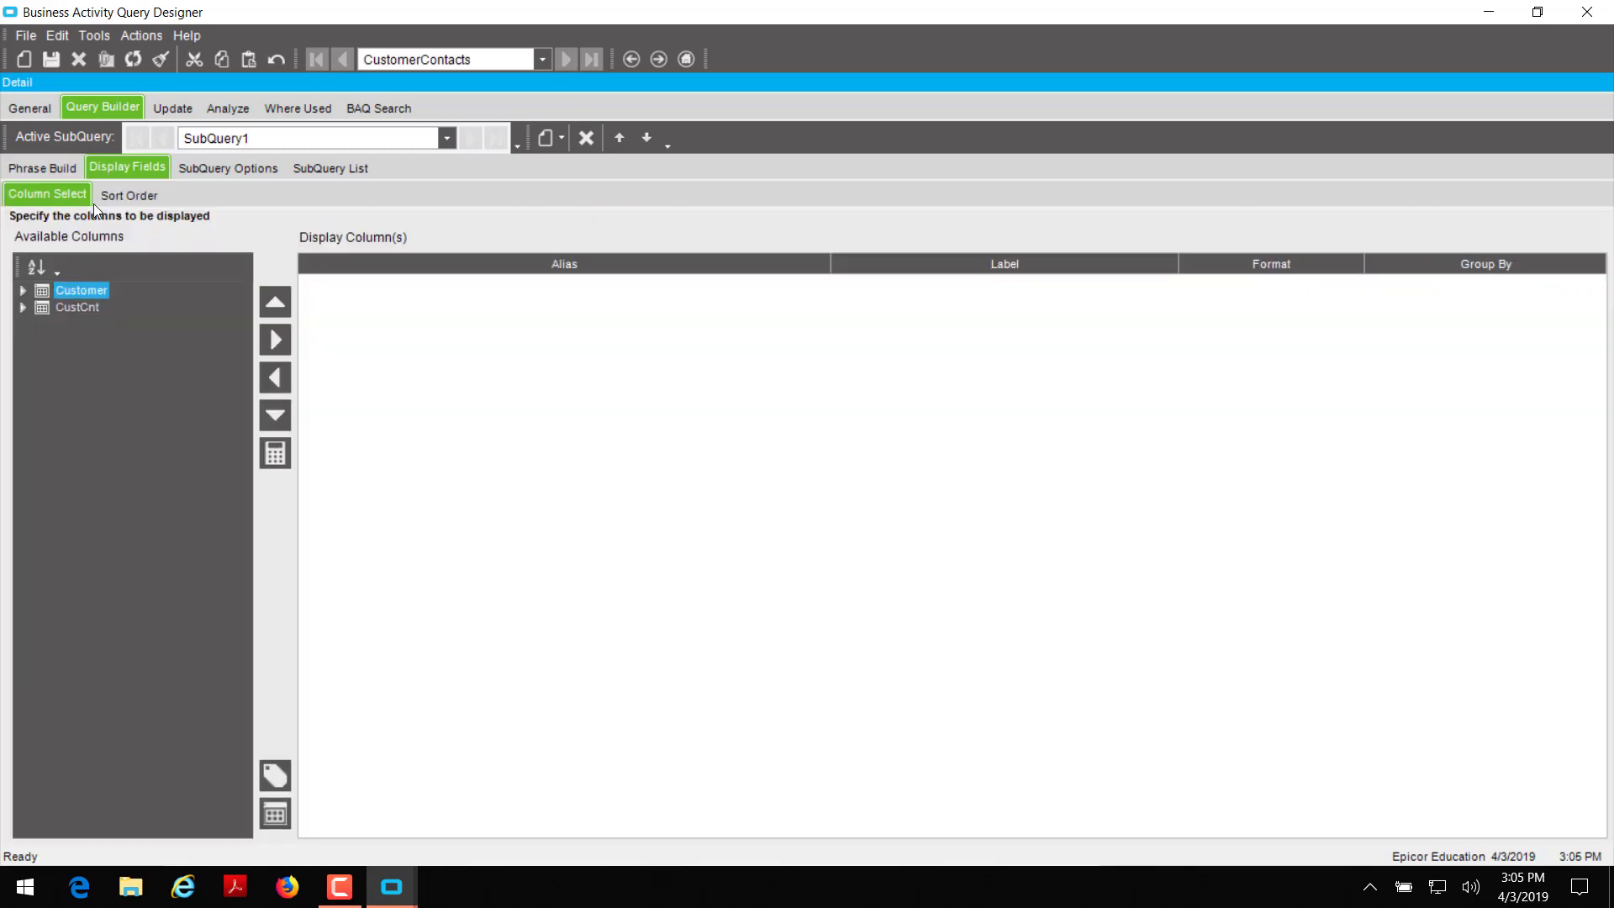
pyautogui.click(22, 290)
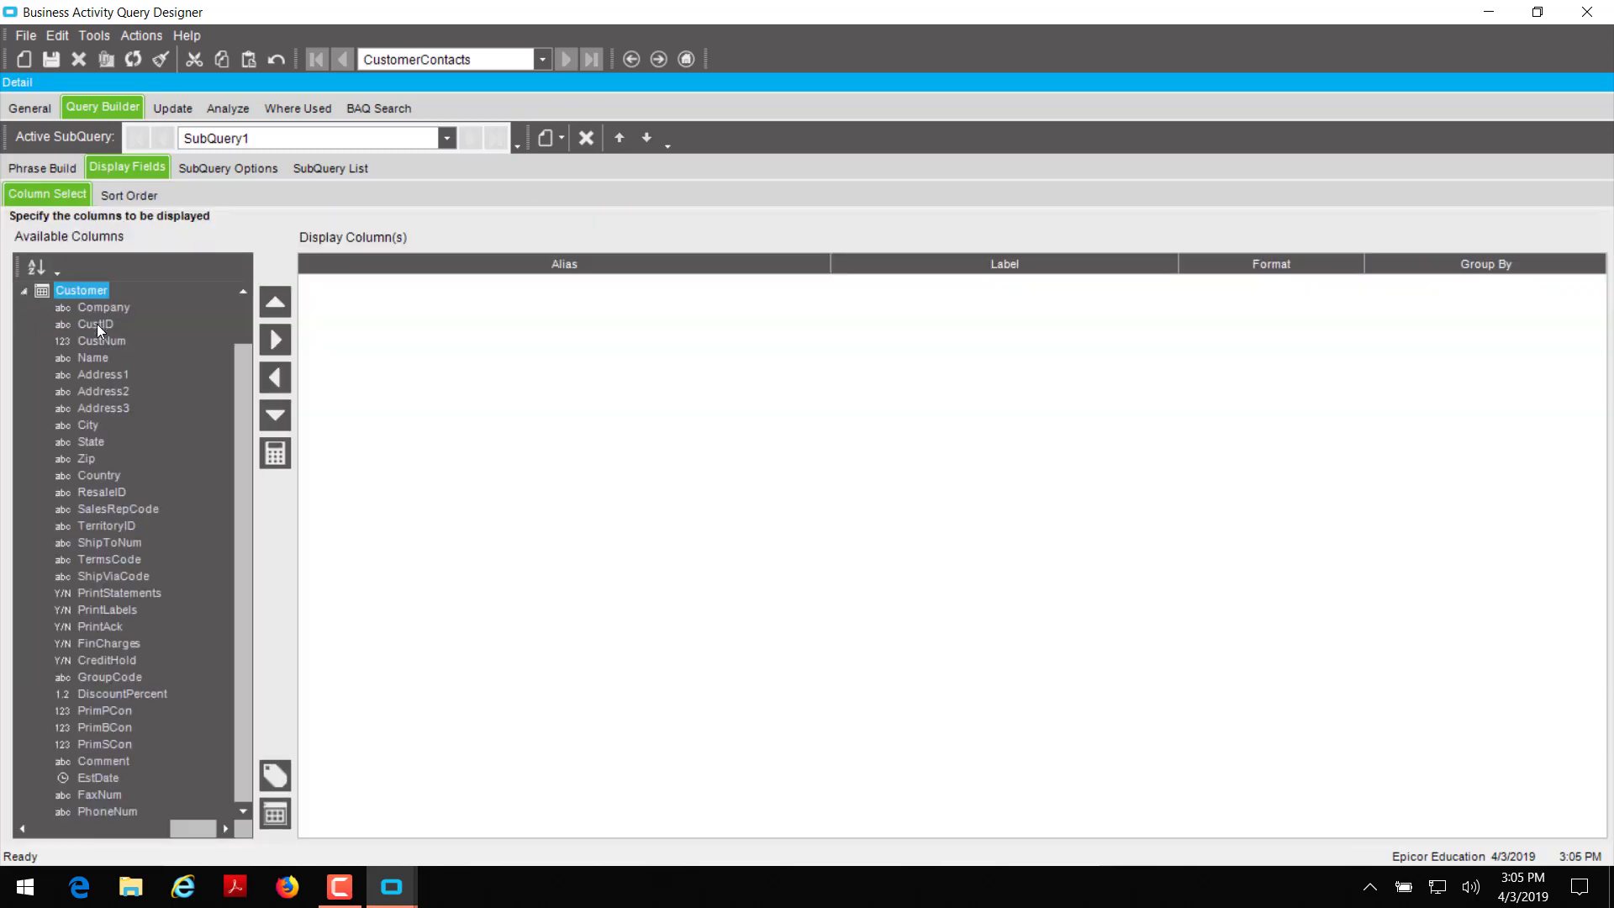
pyautogui.doubleClick(98, 357)
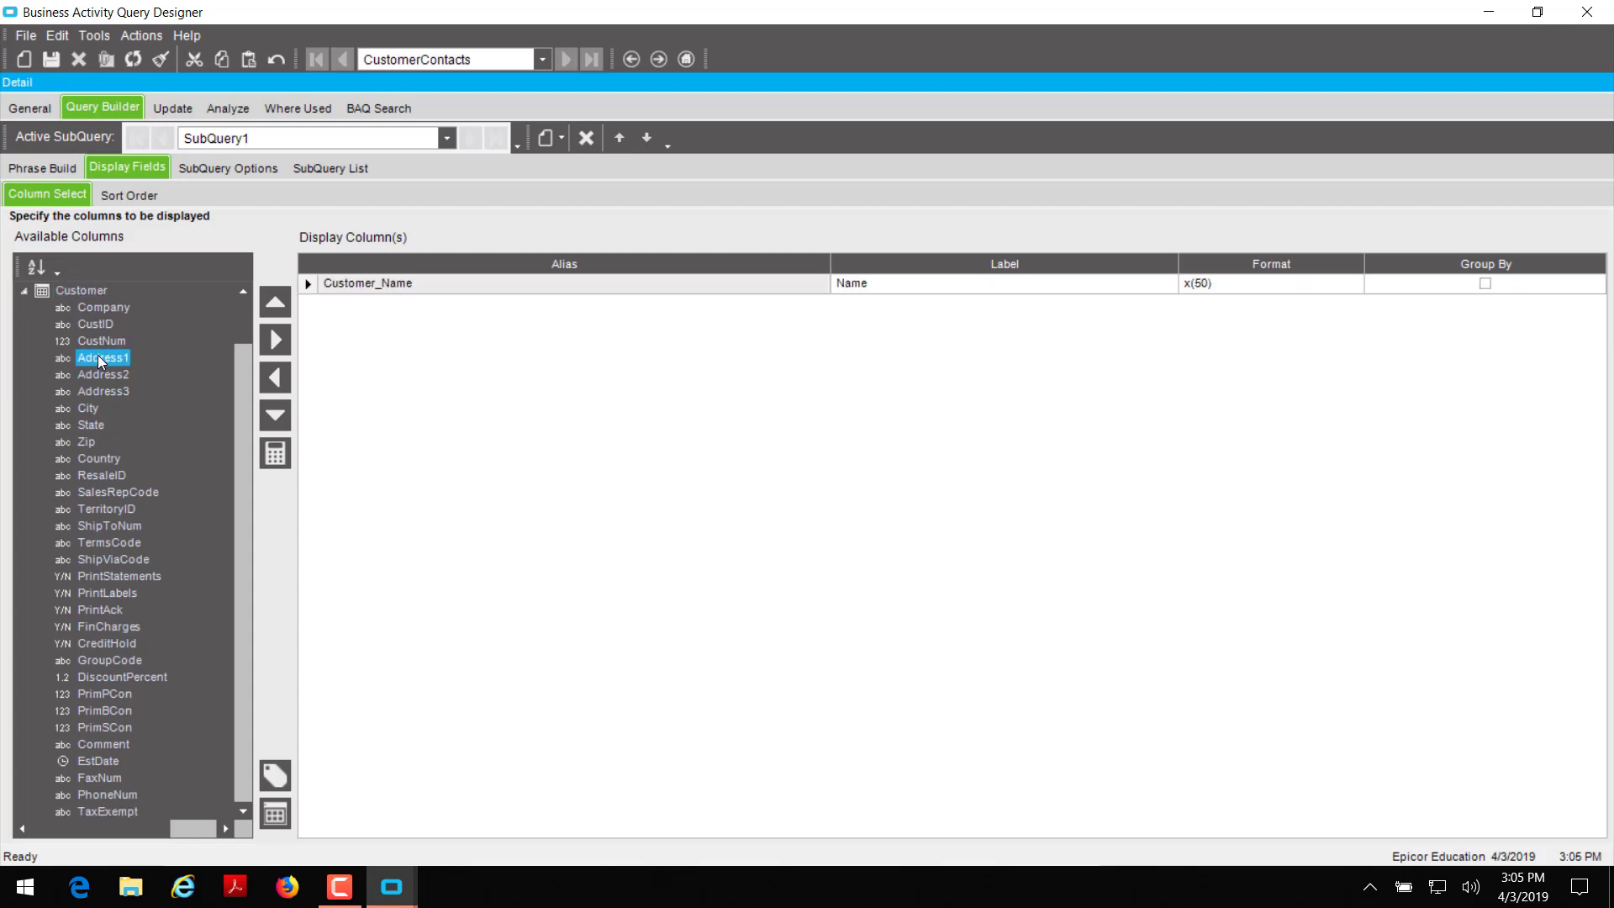
pyautogui.click(23, 290)
pyautogui.click(22, 308)
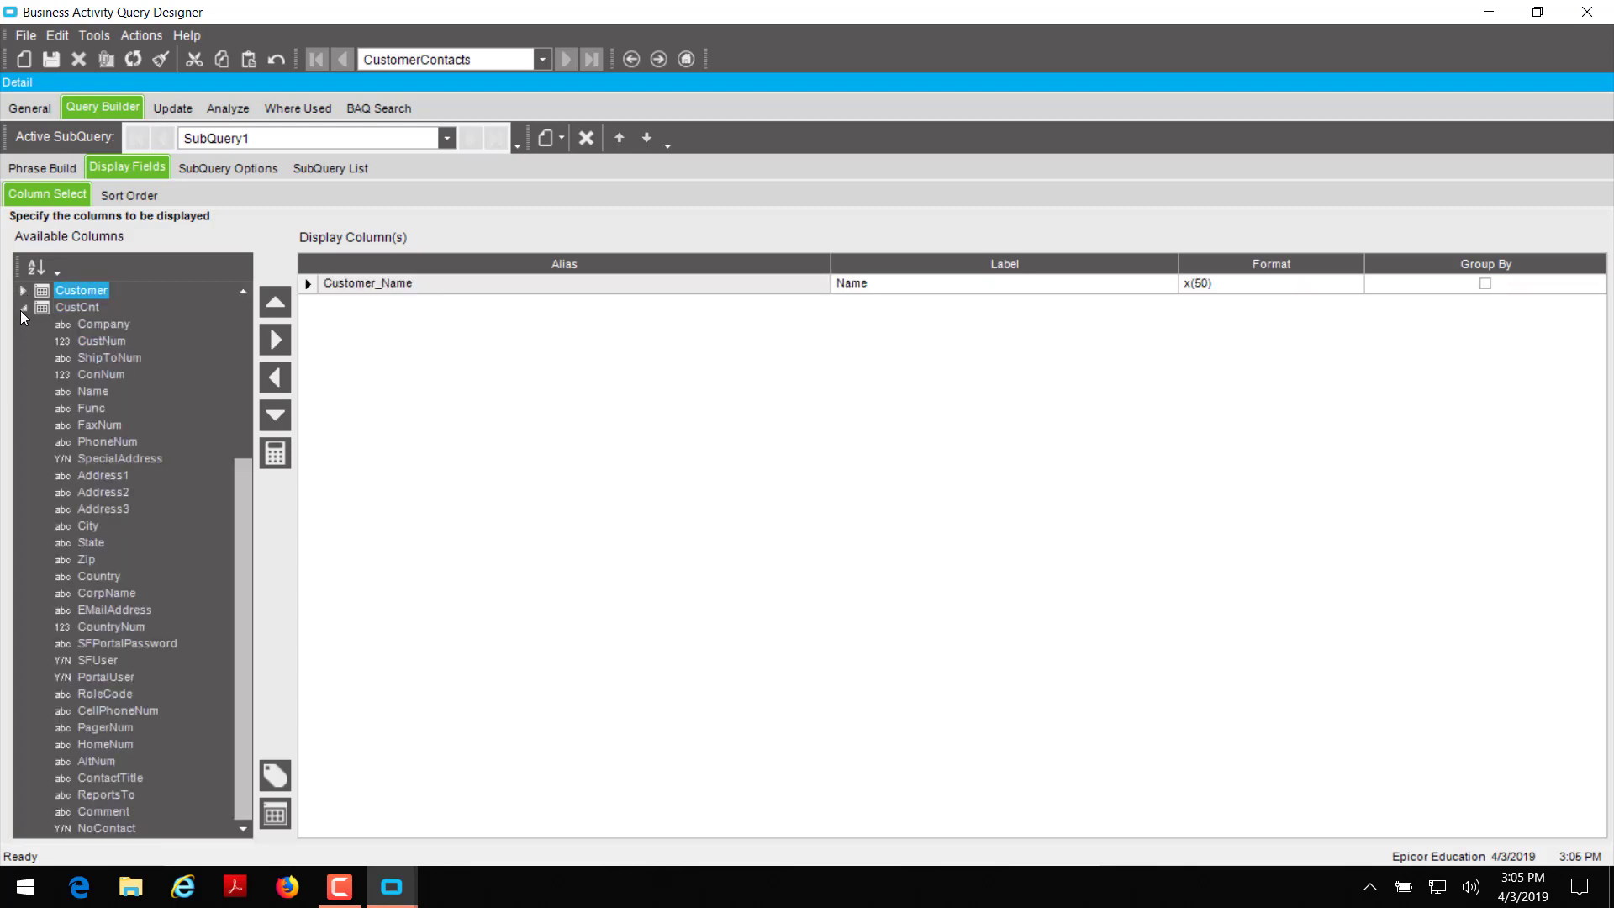
pyautogui.doubleClick(99, 392)
pyautogui.doubleClick(99, 392)
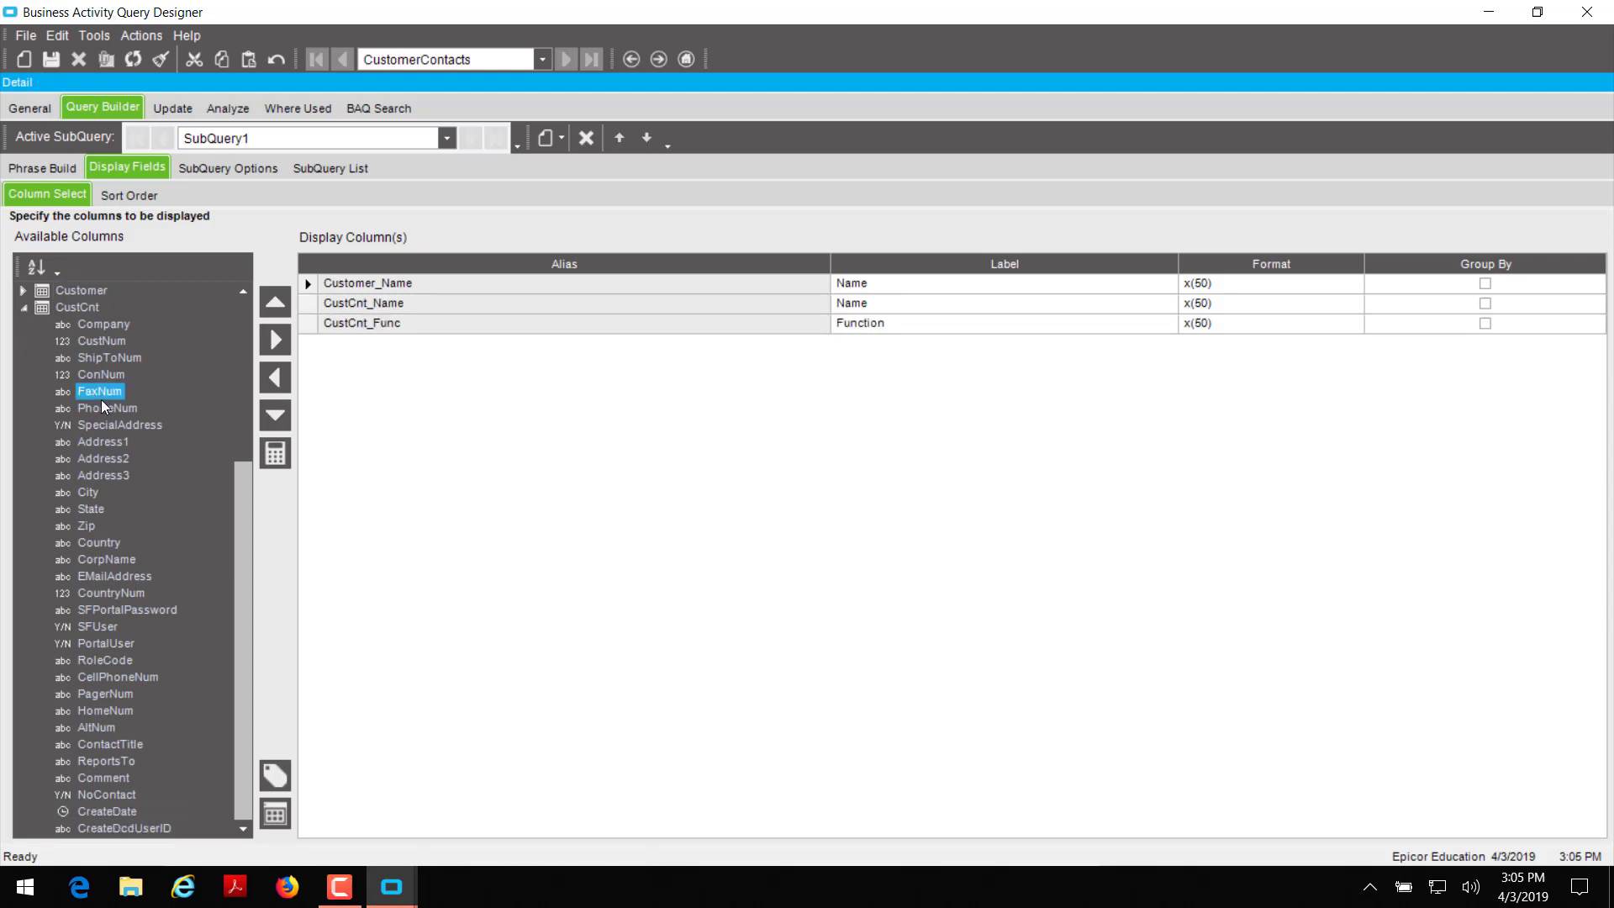
pyautogui.doubleClick(102, 408)
# Add contact columns Address1–3, City, State, Zip, Country and Inactive.
pyautogui.doubleClick(106, 425)
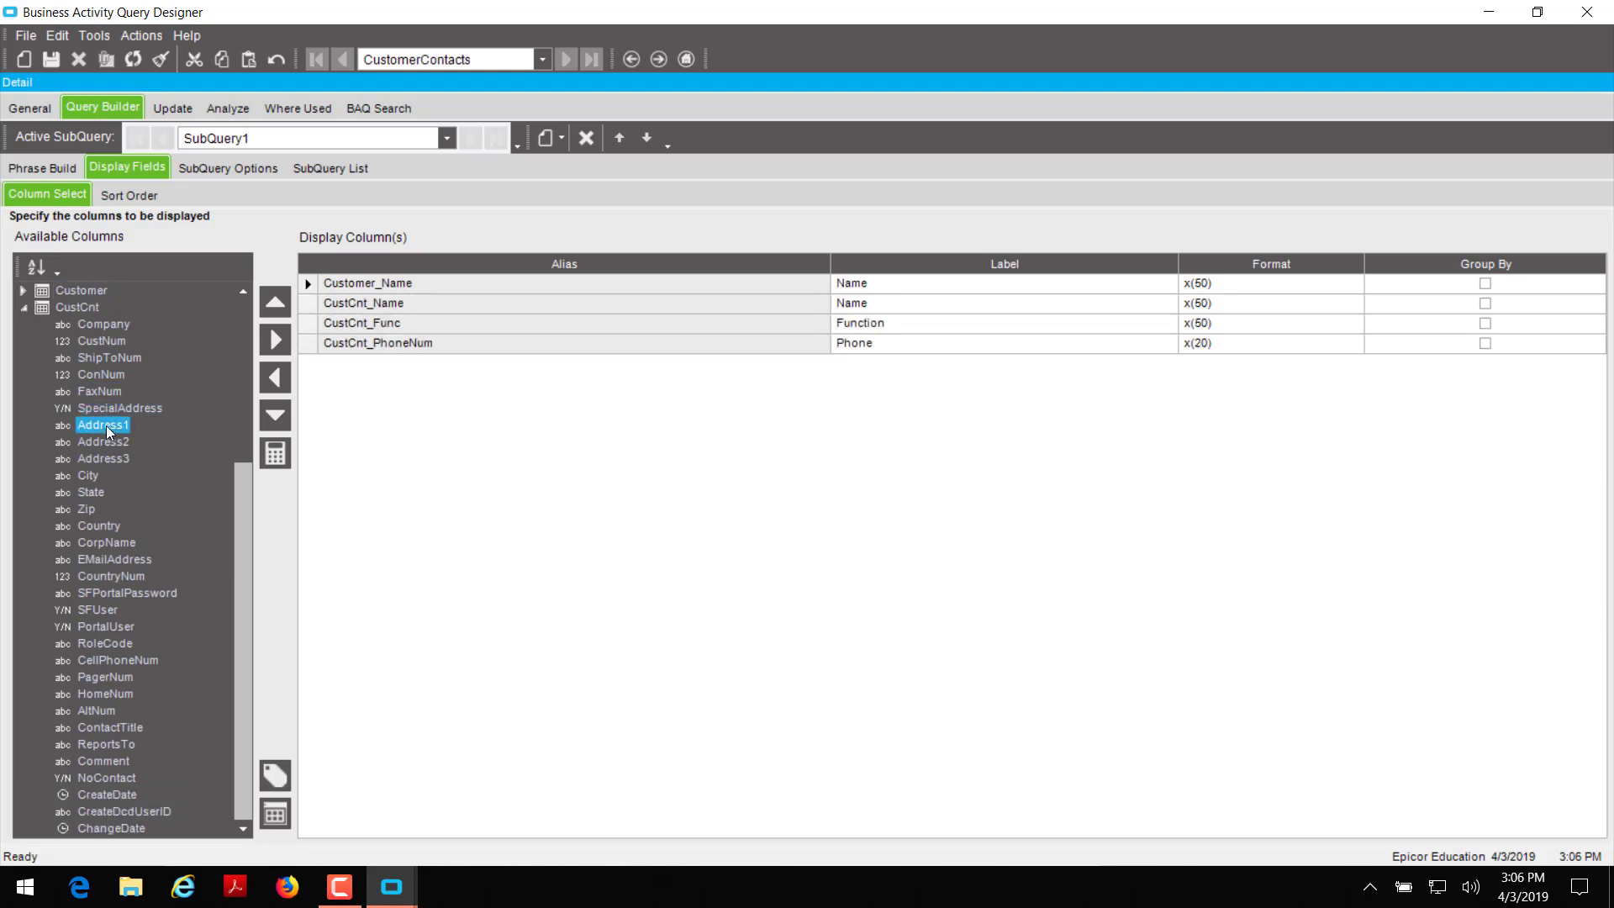
pyautogui.doubleClick(106, 425)
pyautogui.doubleClick(106, 425)
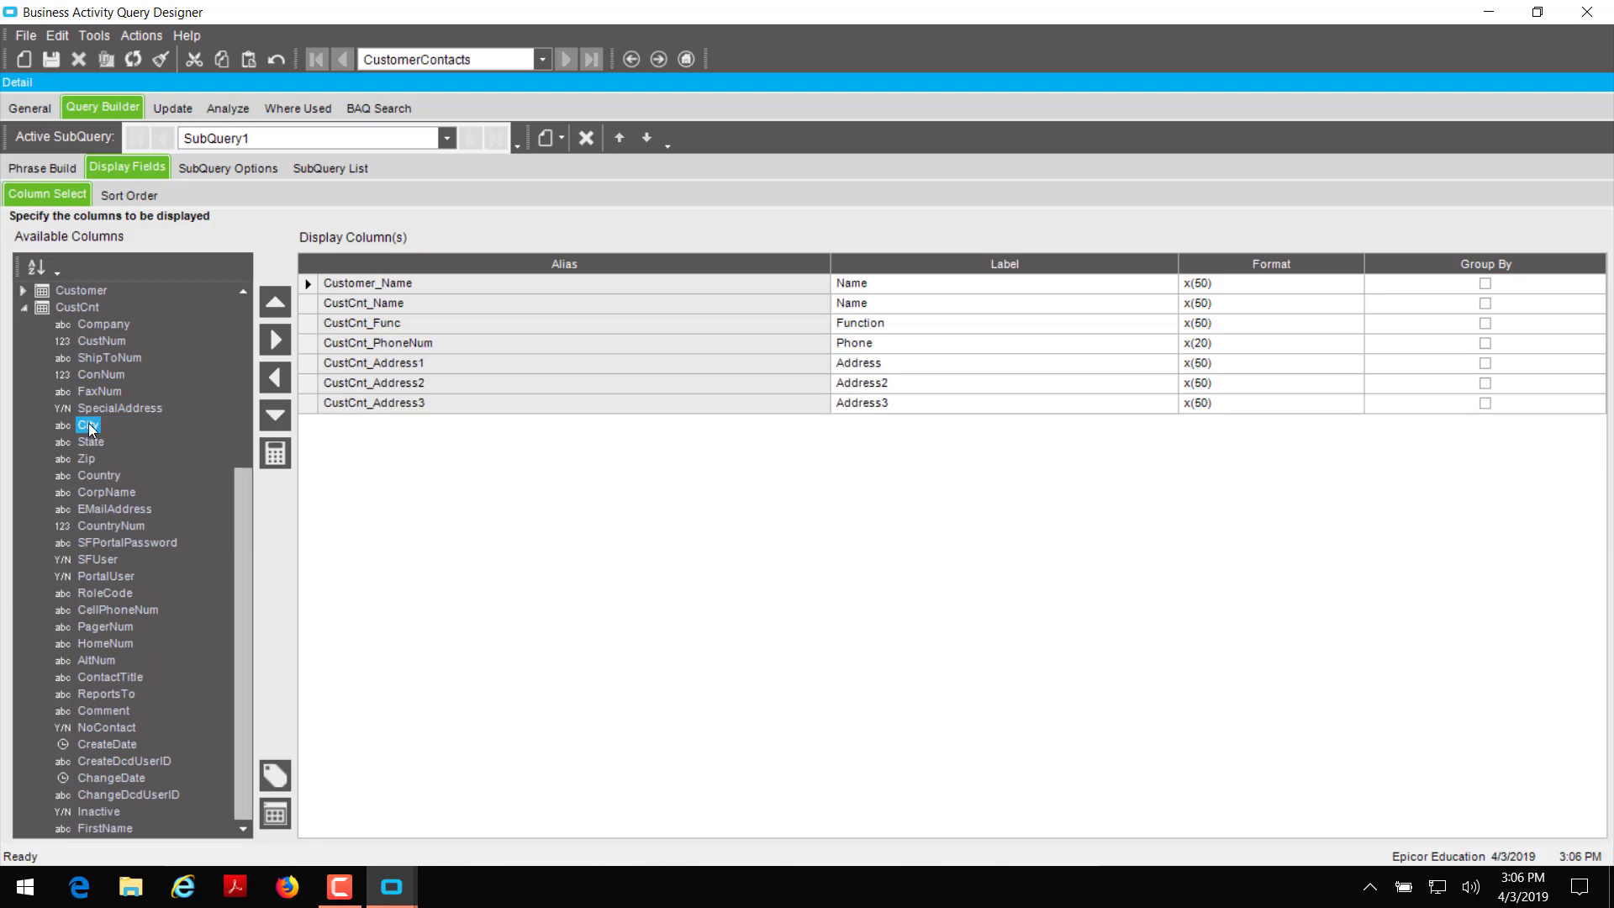
pyautogui.doubleClick(88, 425)
pyautogui.doubleClick(89, 425)
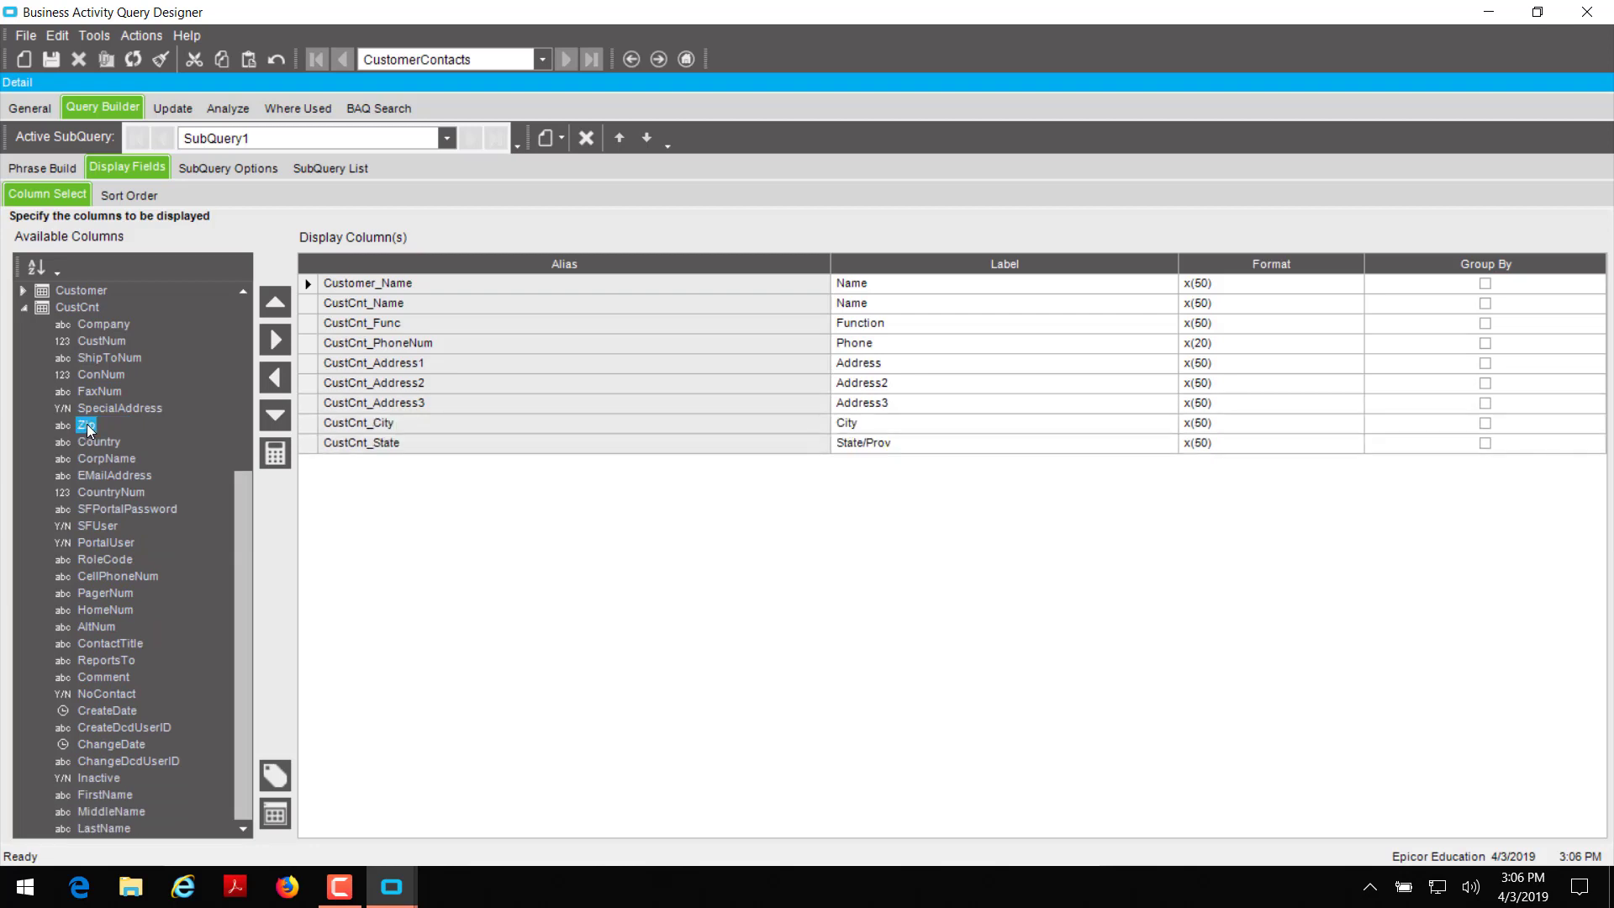
pyautogui.doubleClick(89, 426)
pyautogui.doubleClick(87, 423)
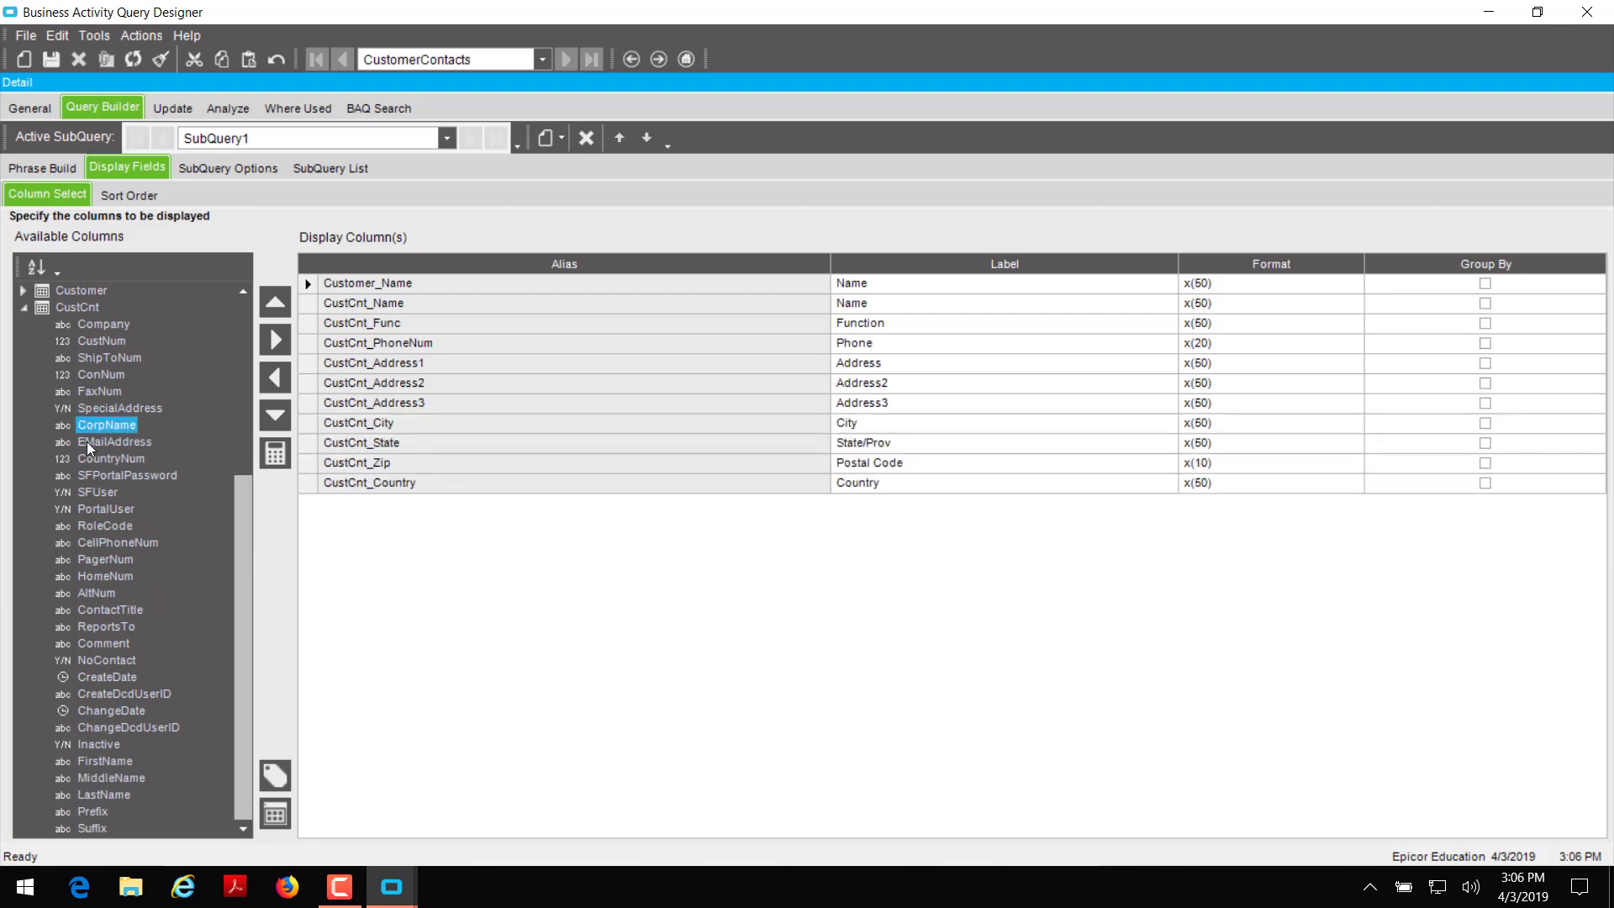
pyautogui.doubleClick(111, 743)
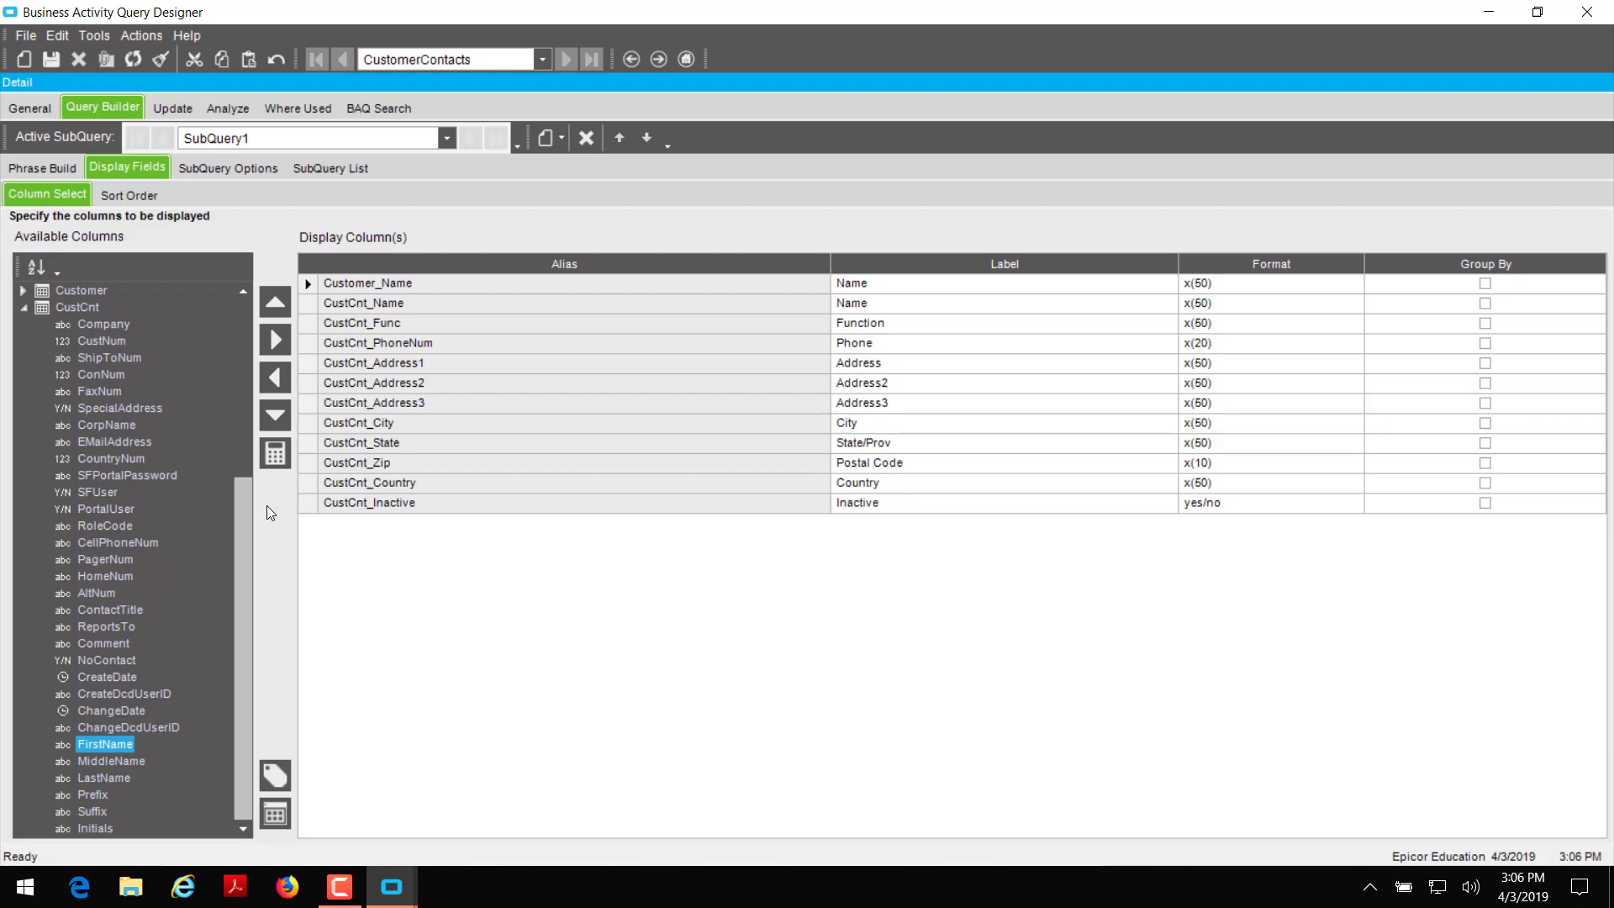
pyautogui.click(233, 109)
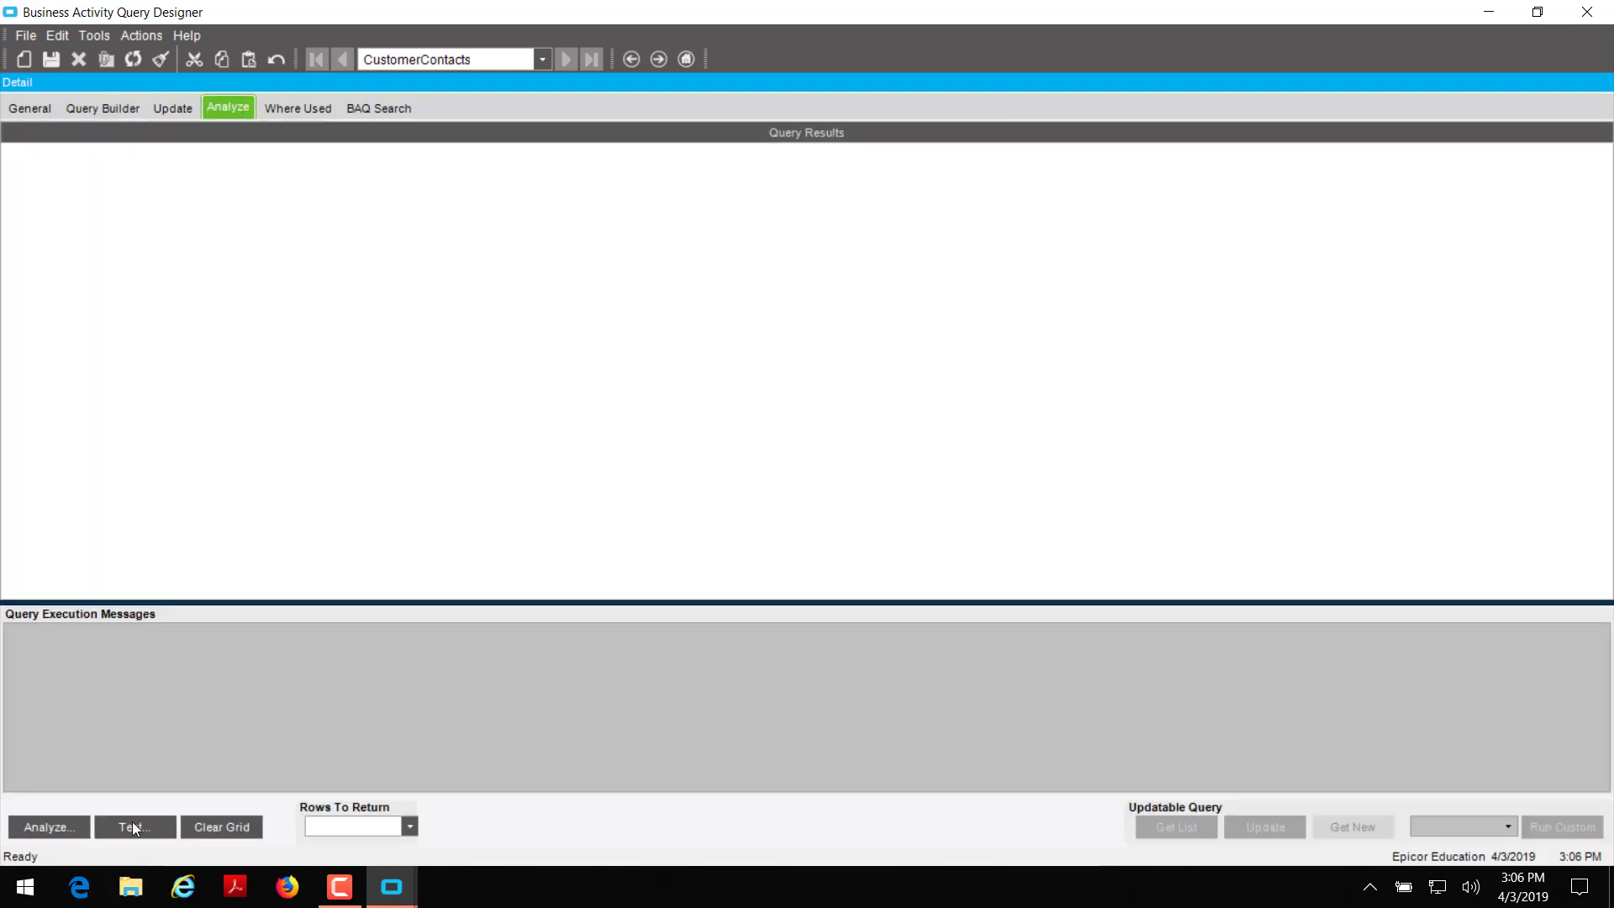
# Test-run the query for one customer ID and review the five returned contact rows.
pyautogui.click(133, 828)
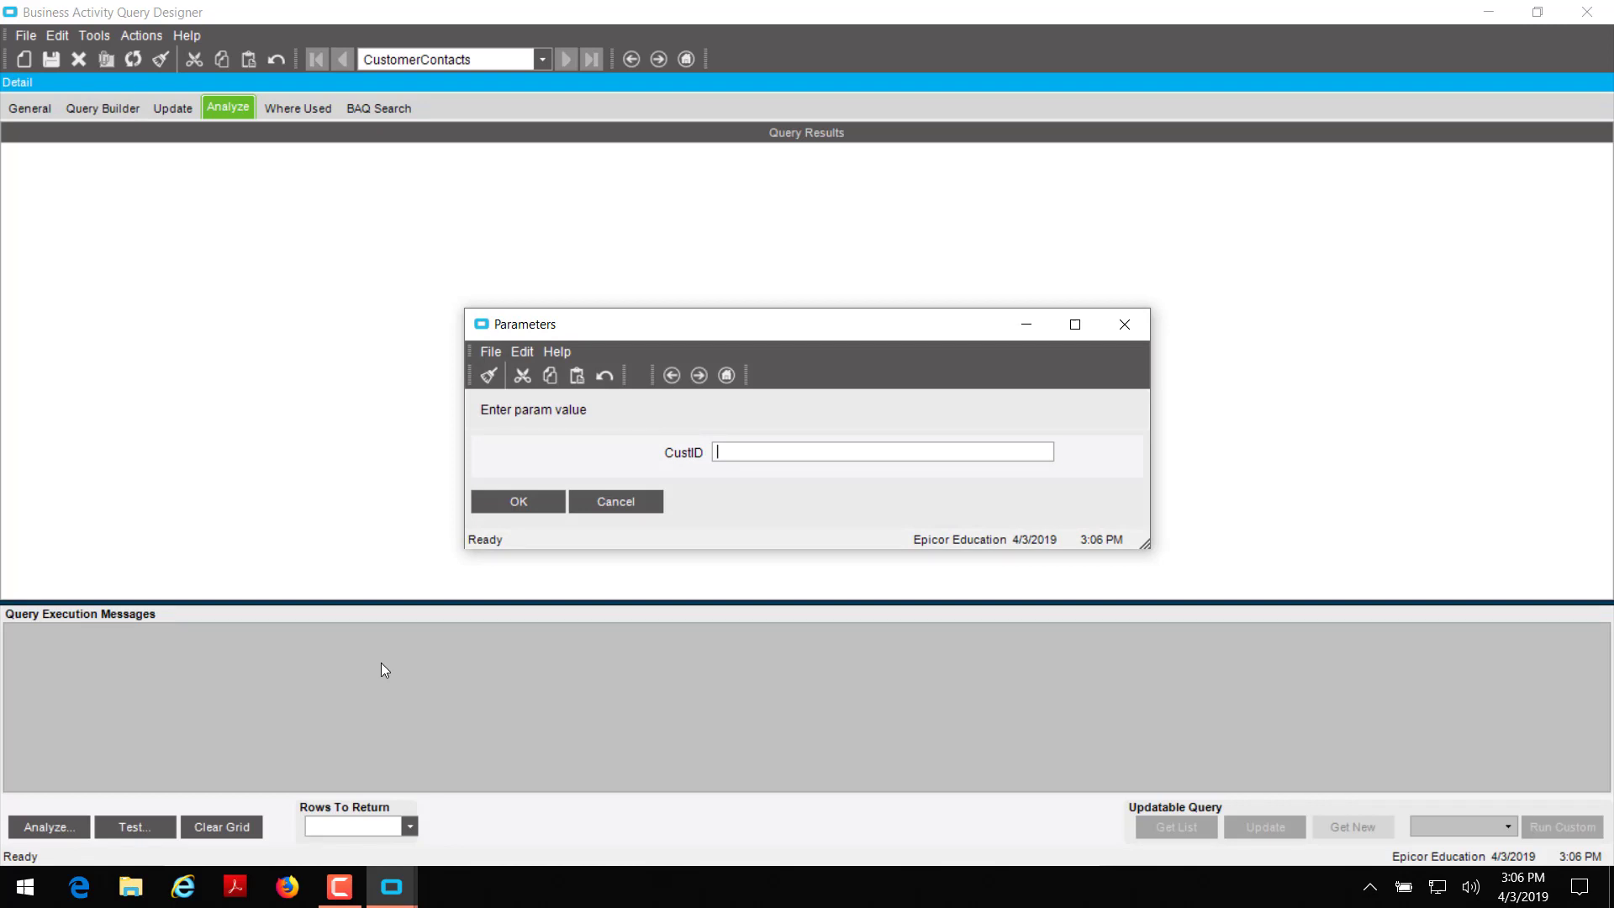
pyautogui.write('dalton')
pyautogui.press('Return')
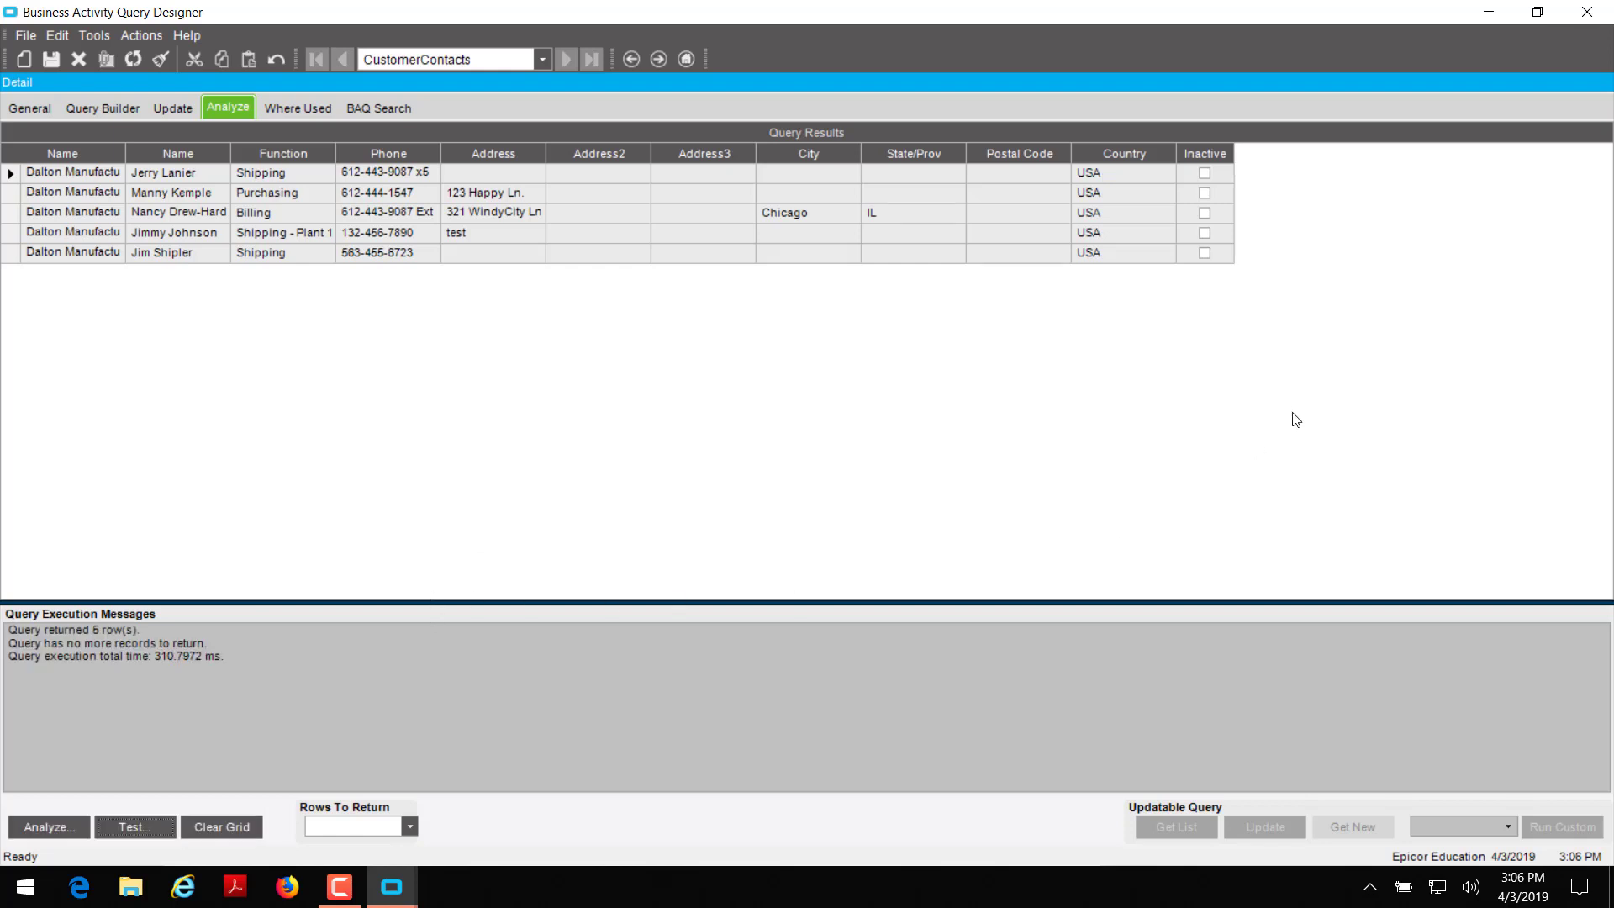
pyautogui.click(600, 172)
pyautogui.click(33, 106)
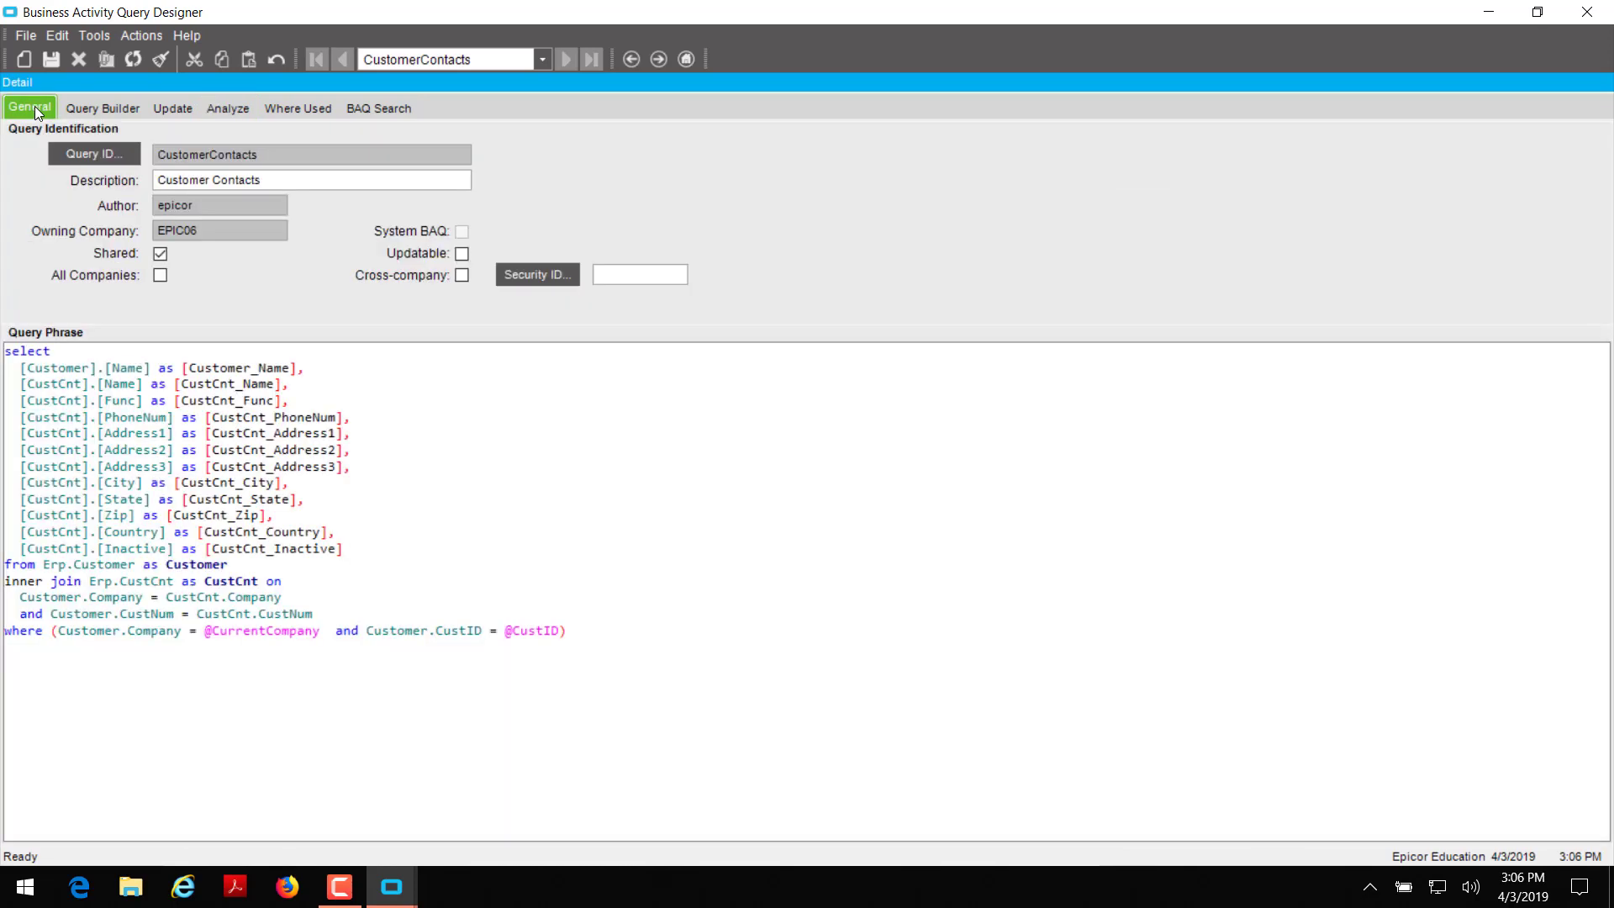
# Tick Updatable on the query and clear Allow New Record in its Update settings.
pyautogui.click(462, 255)
pyautogui.click(177, 107)
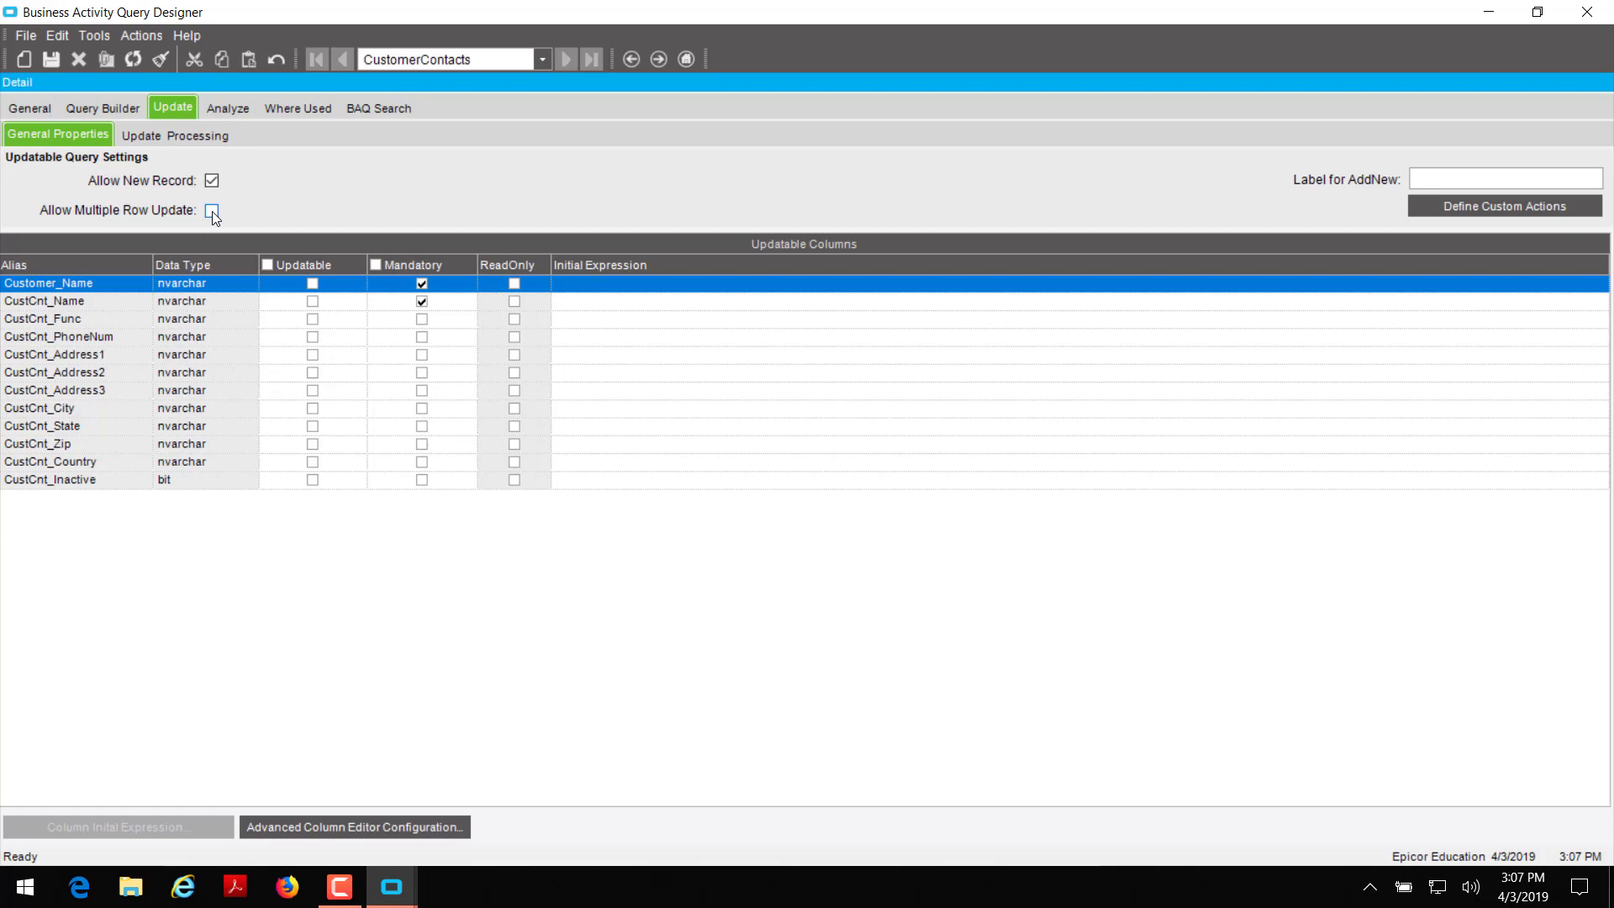
pyautogui.click(215, 180)
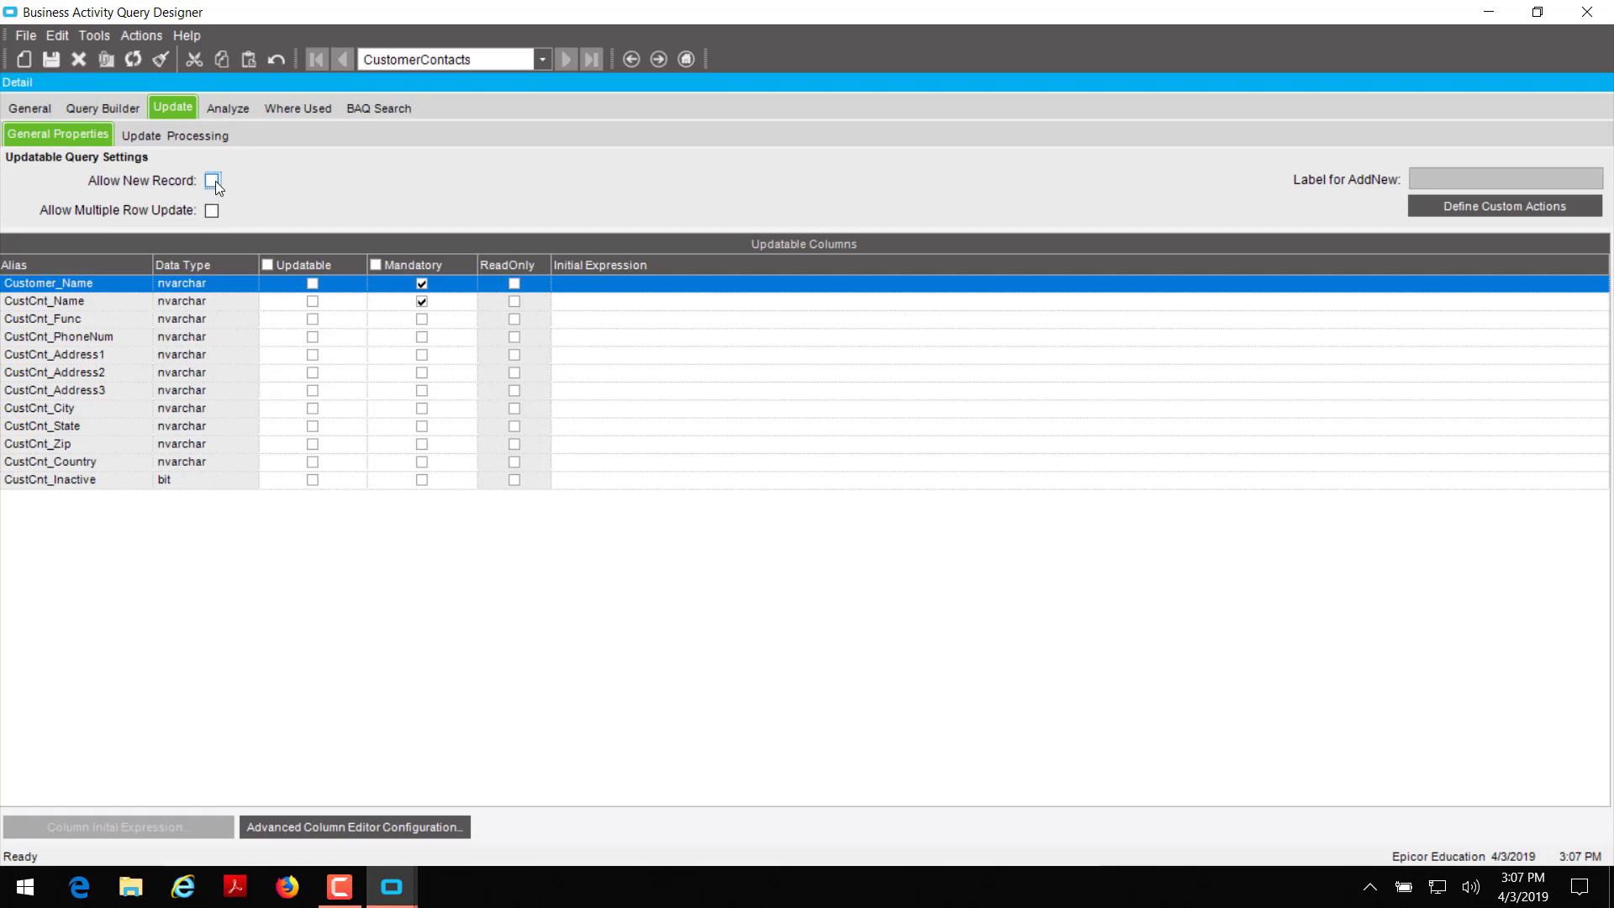
# Make CustCnt Func, PhoneNum, Address1–3, City, State, Zip, Country and Inactive updatable.
pyautogui.click(317, 326)
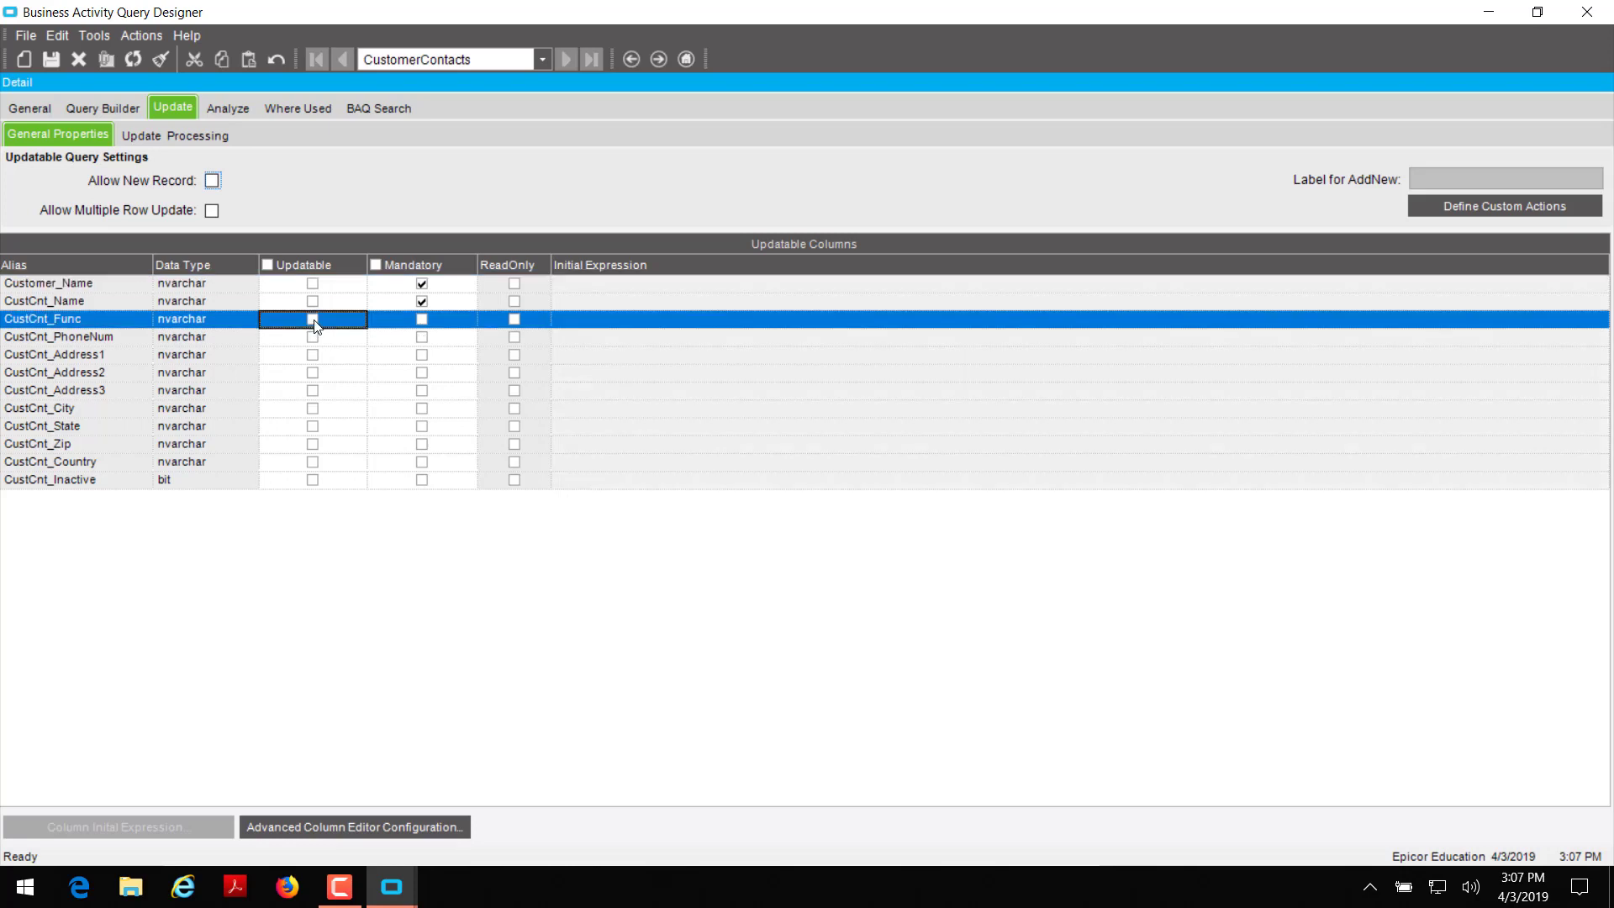
pyautogui.click(316, 327)
pyautogui.click(314, 342)
pyautogui.click(314, 360)
pyautogui.click(314, 378)
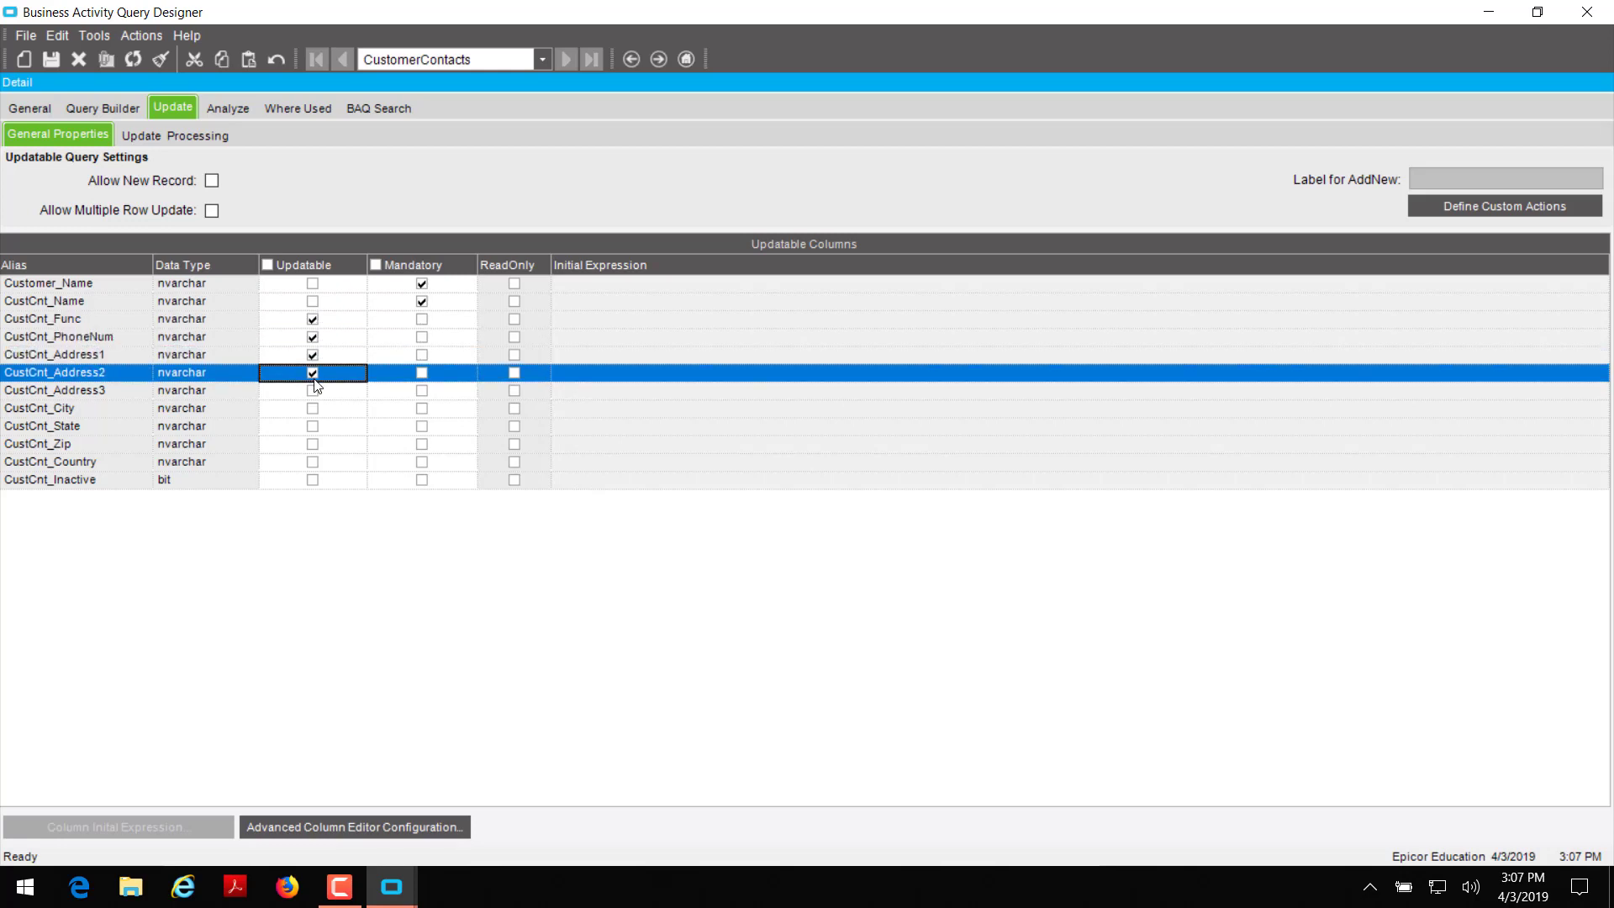
pyautogui.click(317, 387)
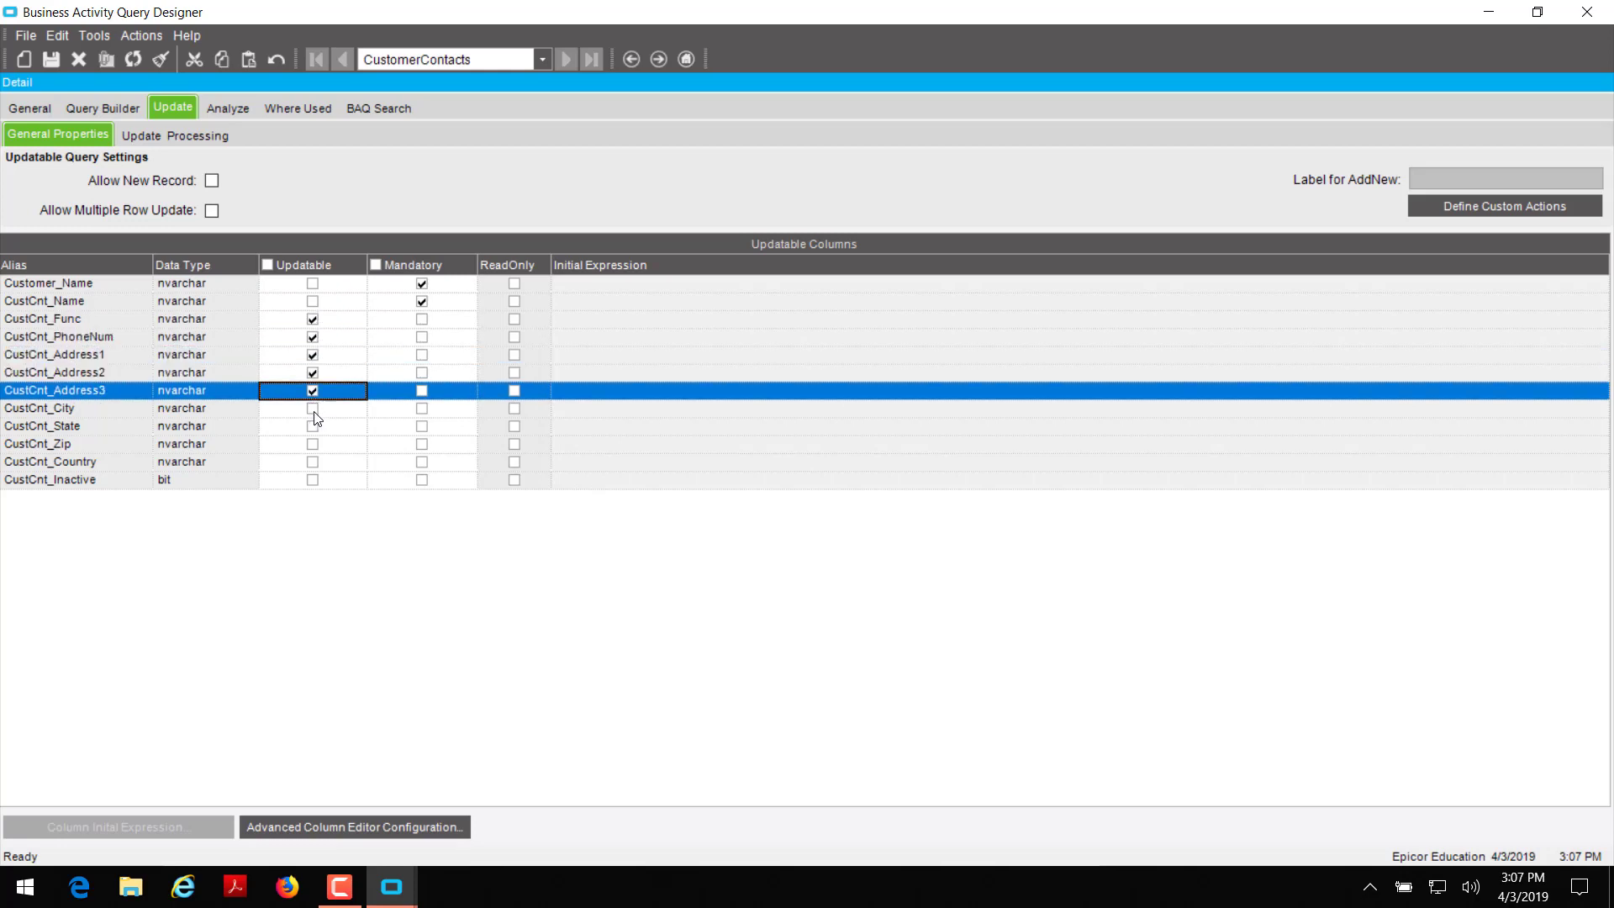
pyautogui.click(313, 409)
pyautogui.click(313, 426)
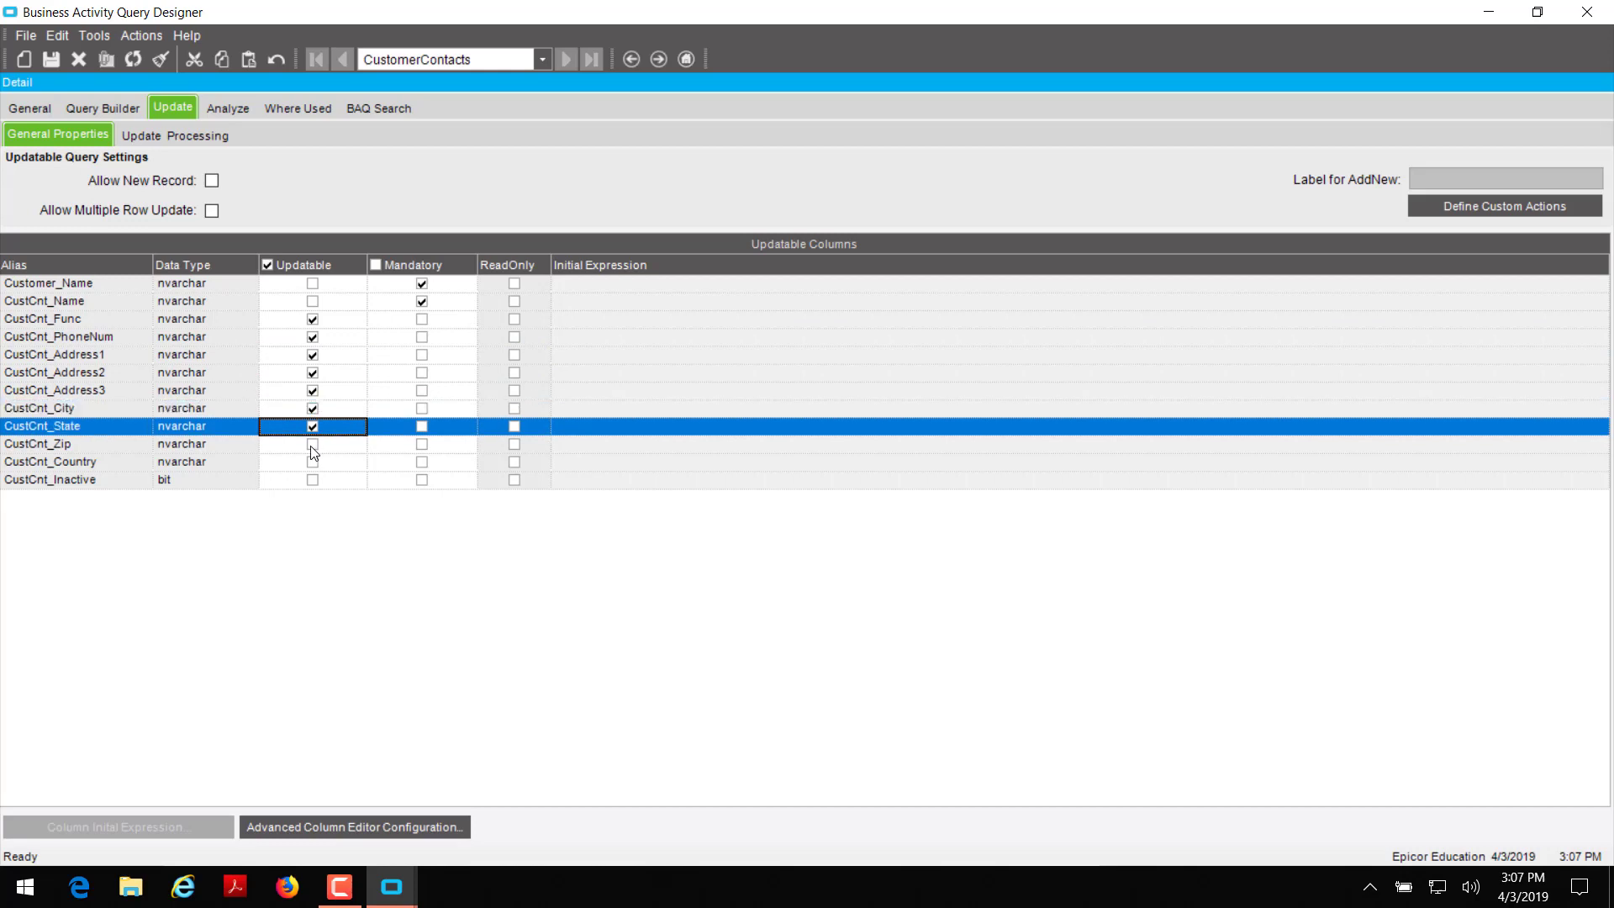
pyautogui.click(313, 445)
pyautogui.click(313, 462)
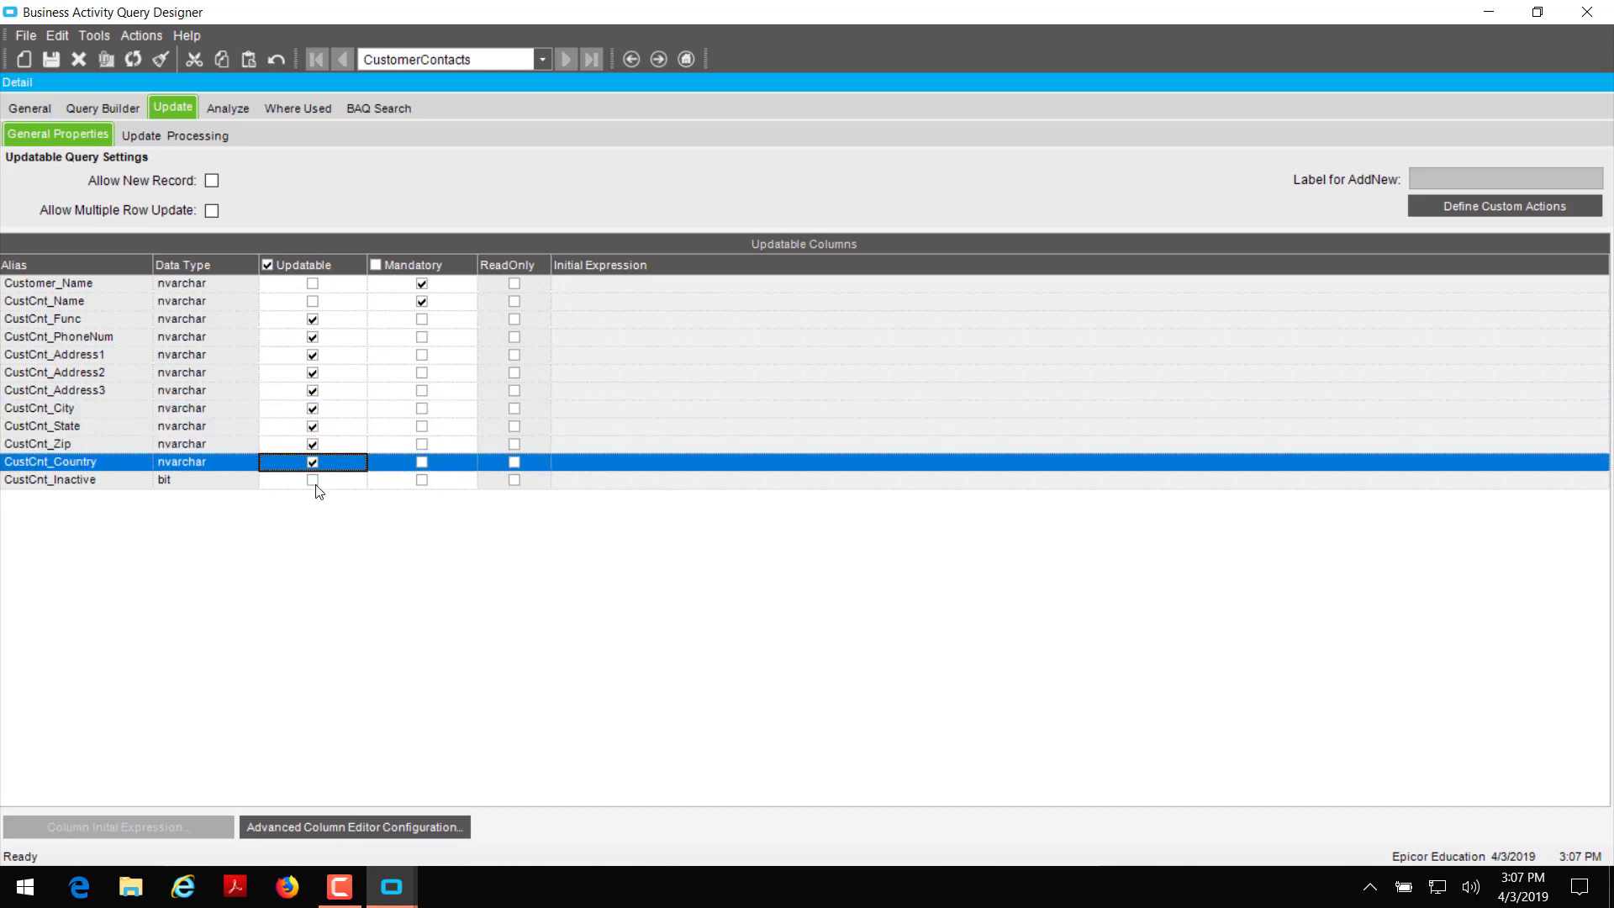
pyautogui.click(314, 481)
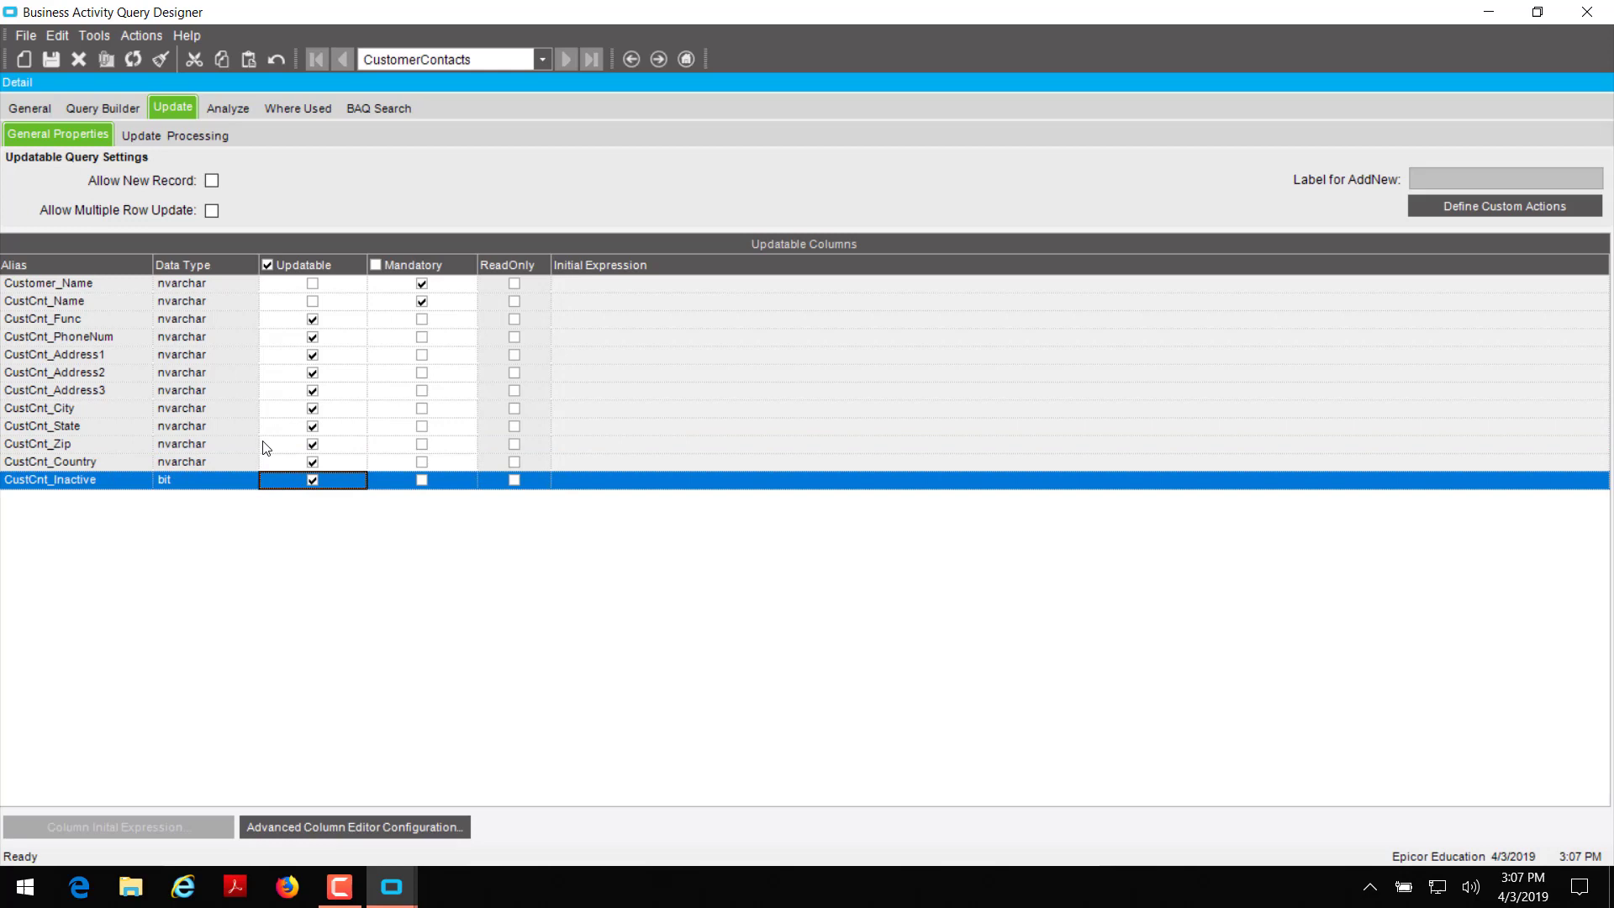
pyautogui.click(174, 136)
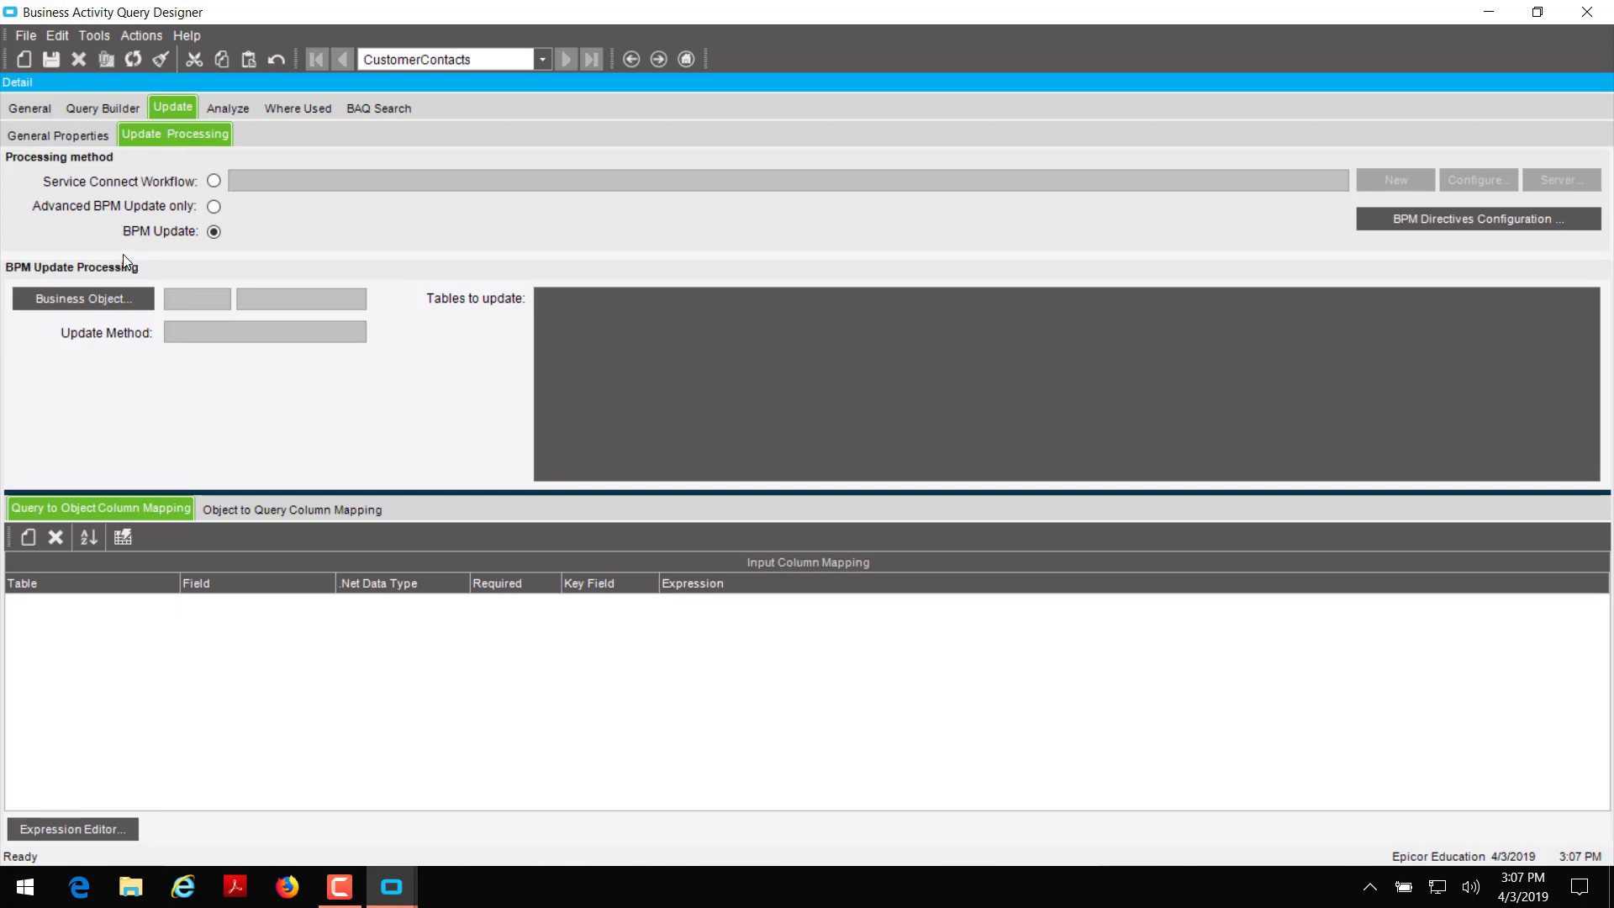
# Set the BPM update to business object Erp.CustCnt with method UpdateExt and check the column mapping.
pyautogui.click(114, 296)
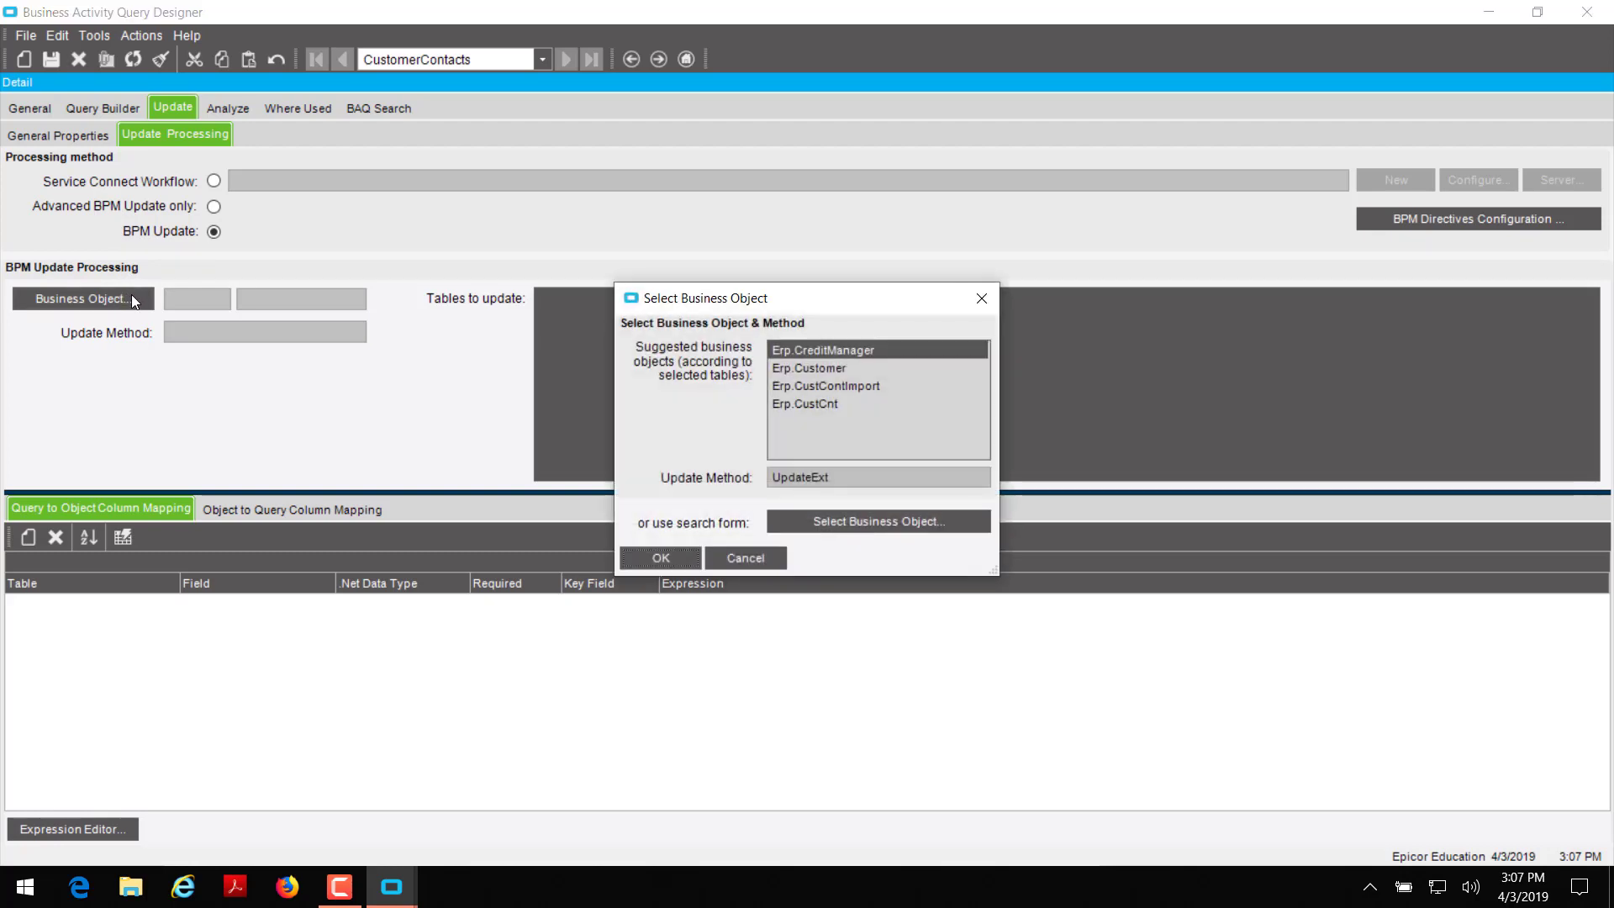
pyautogui.click(809, 404)
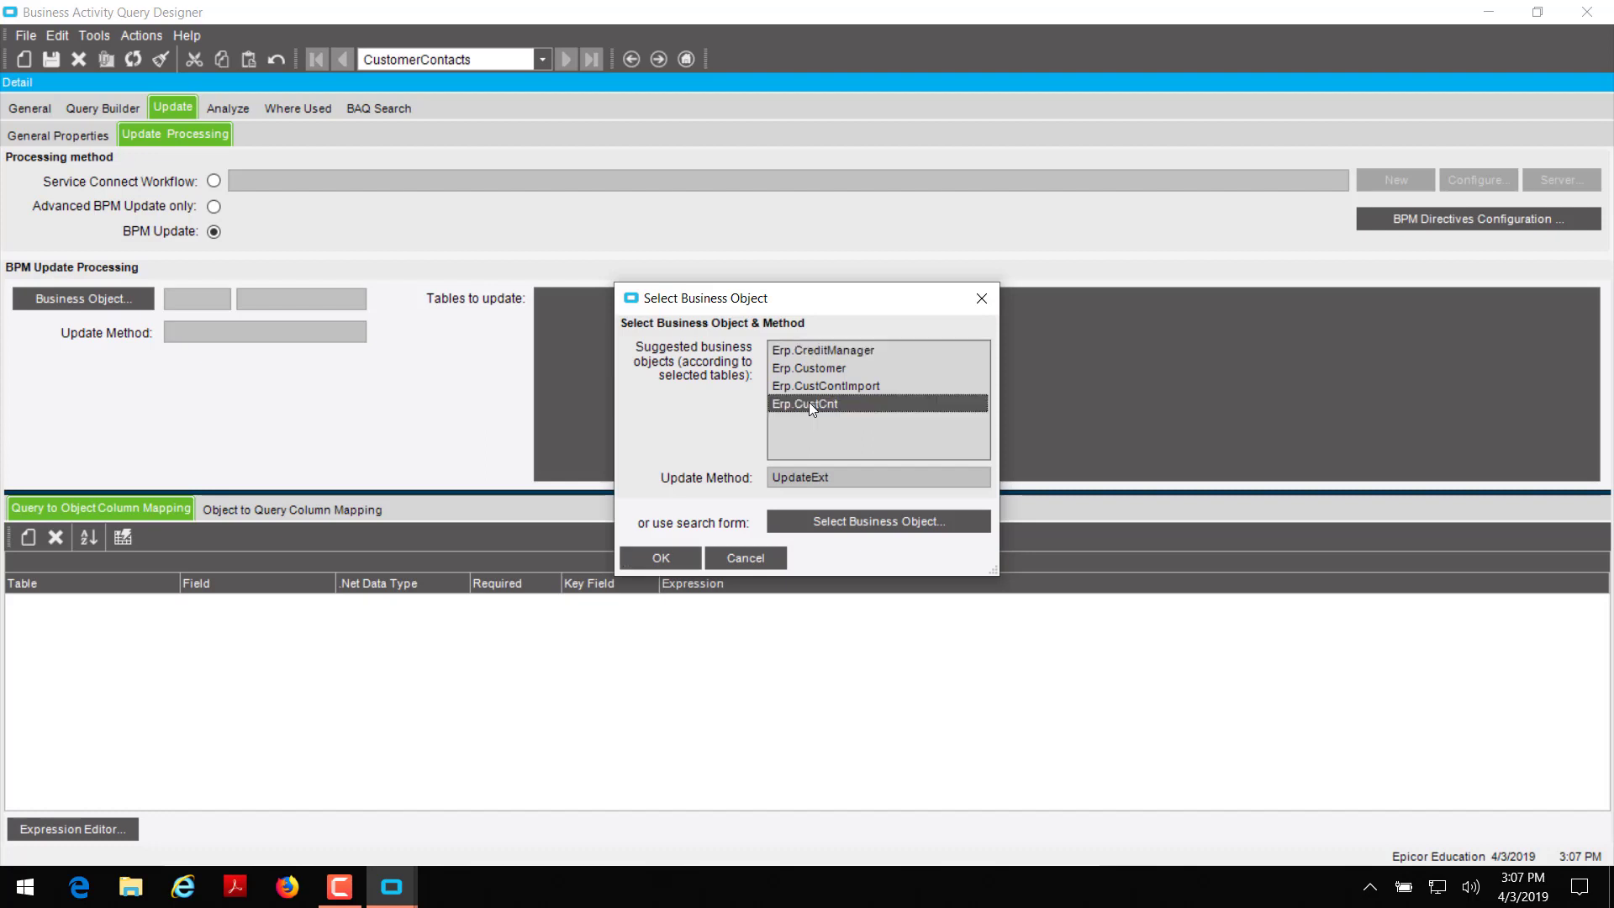
pyautogui.click(671, 558)
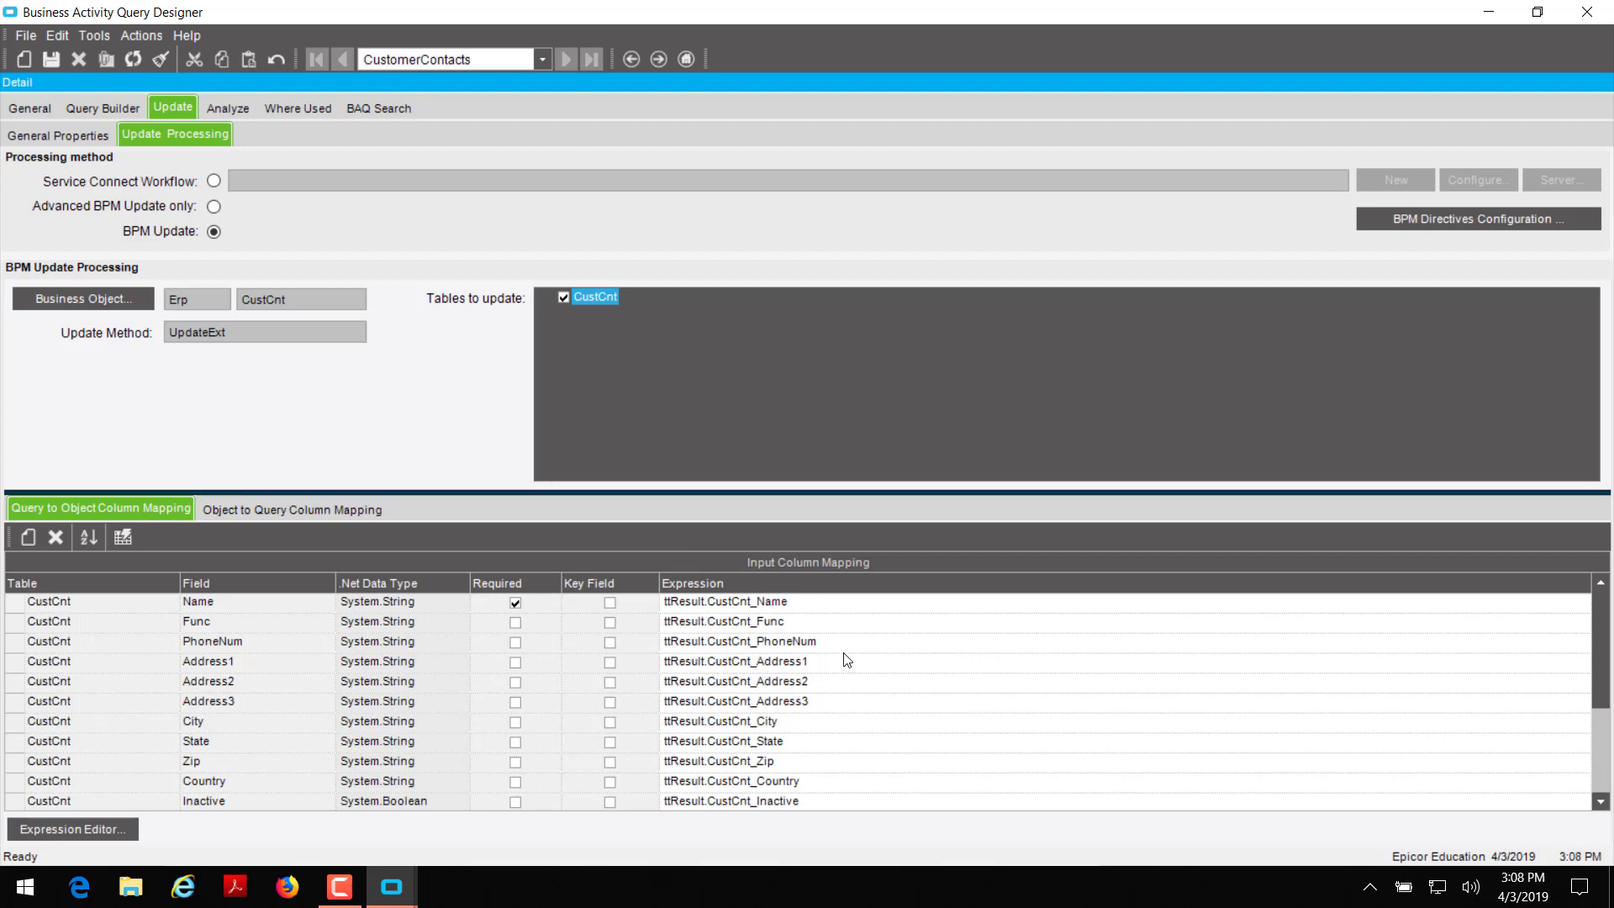
pyautogui.scroll(-2, 845, 660)
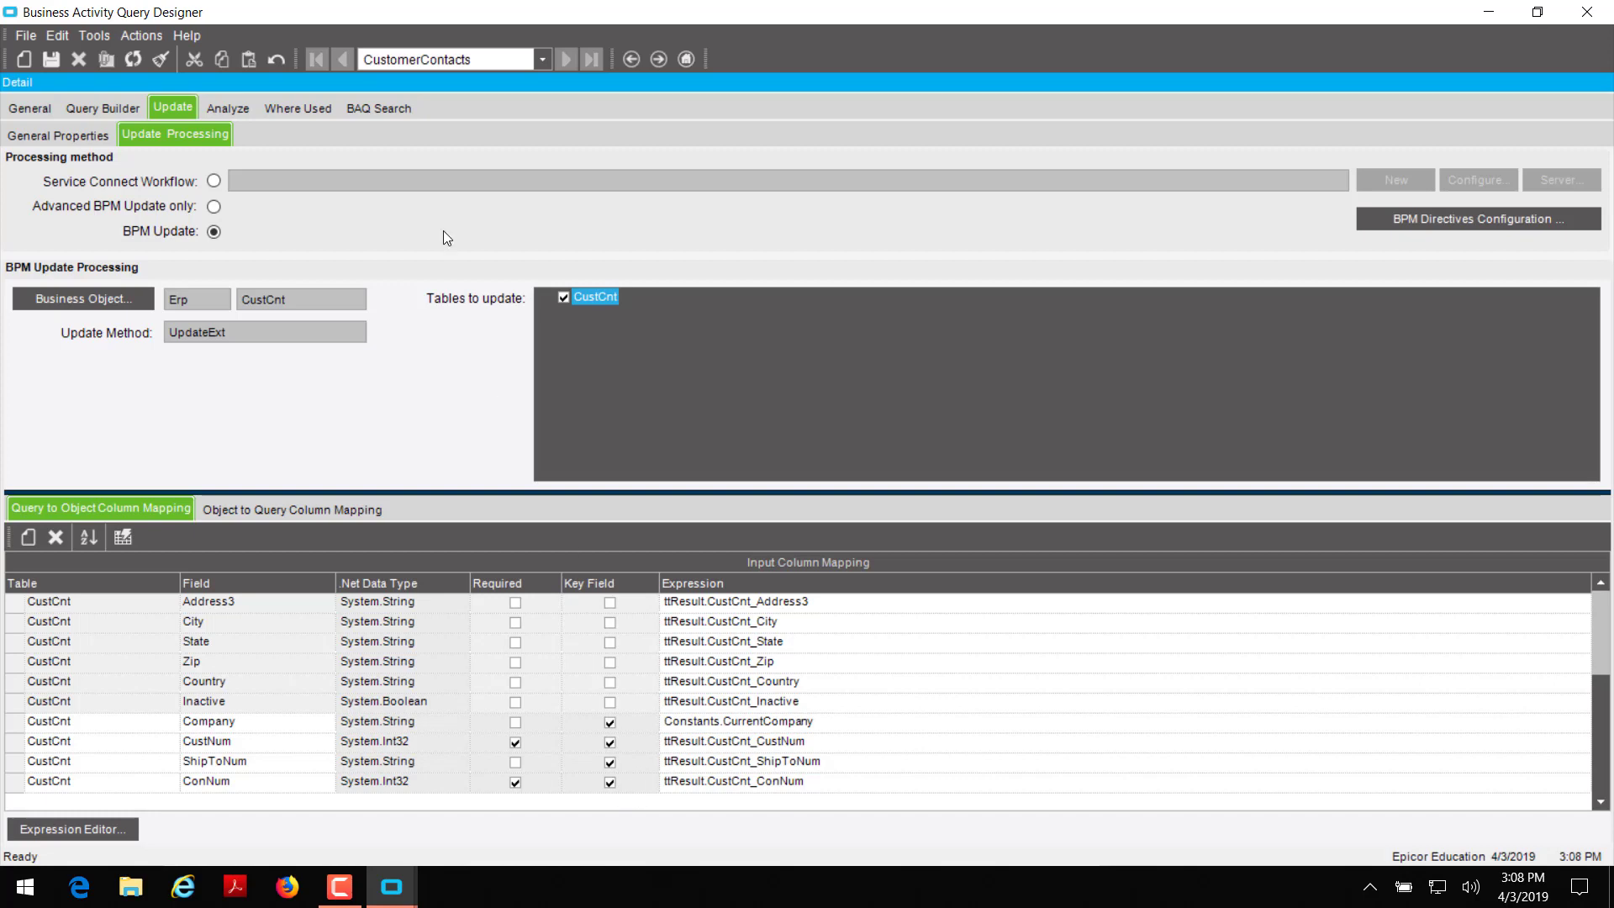
pyautogui.click(42, 113)
pyautogui.click(88, 111)
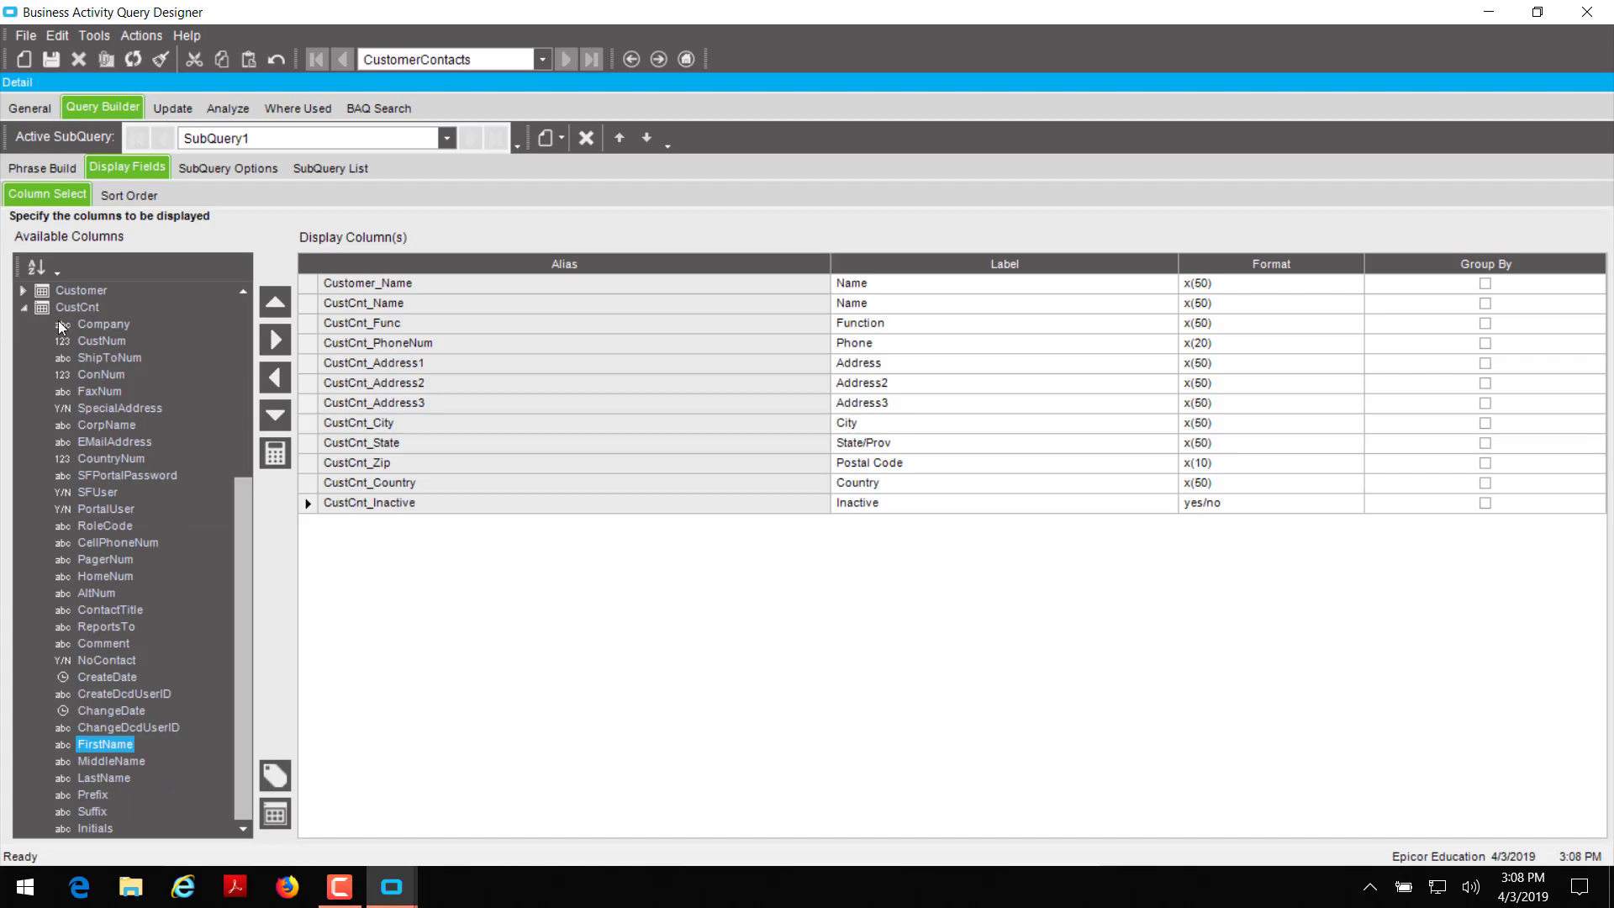
# Add CustCnt's CustNum, ShipToNum and ConNum to the display columns, then view the Analyze page.
pyautogui.doubleClick(102, 339)
pyautogui.doubleClick(103, 340)
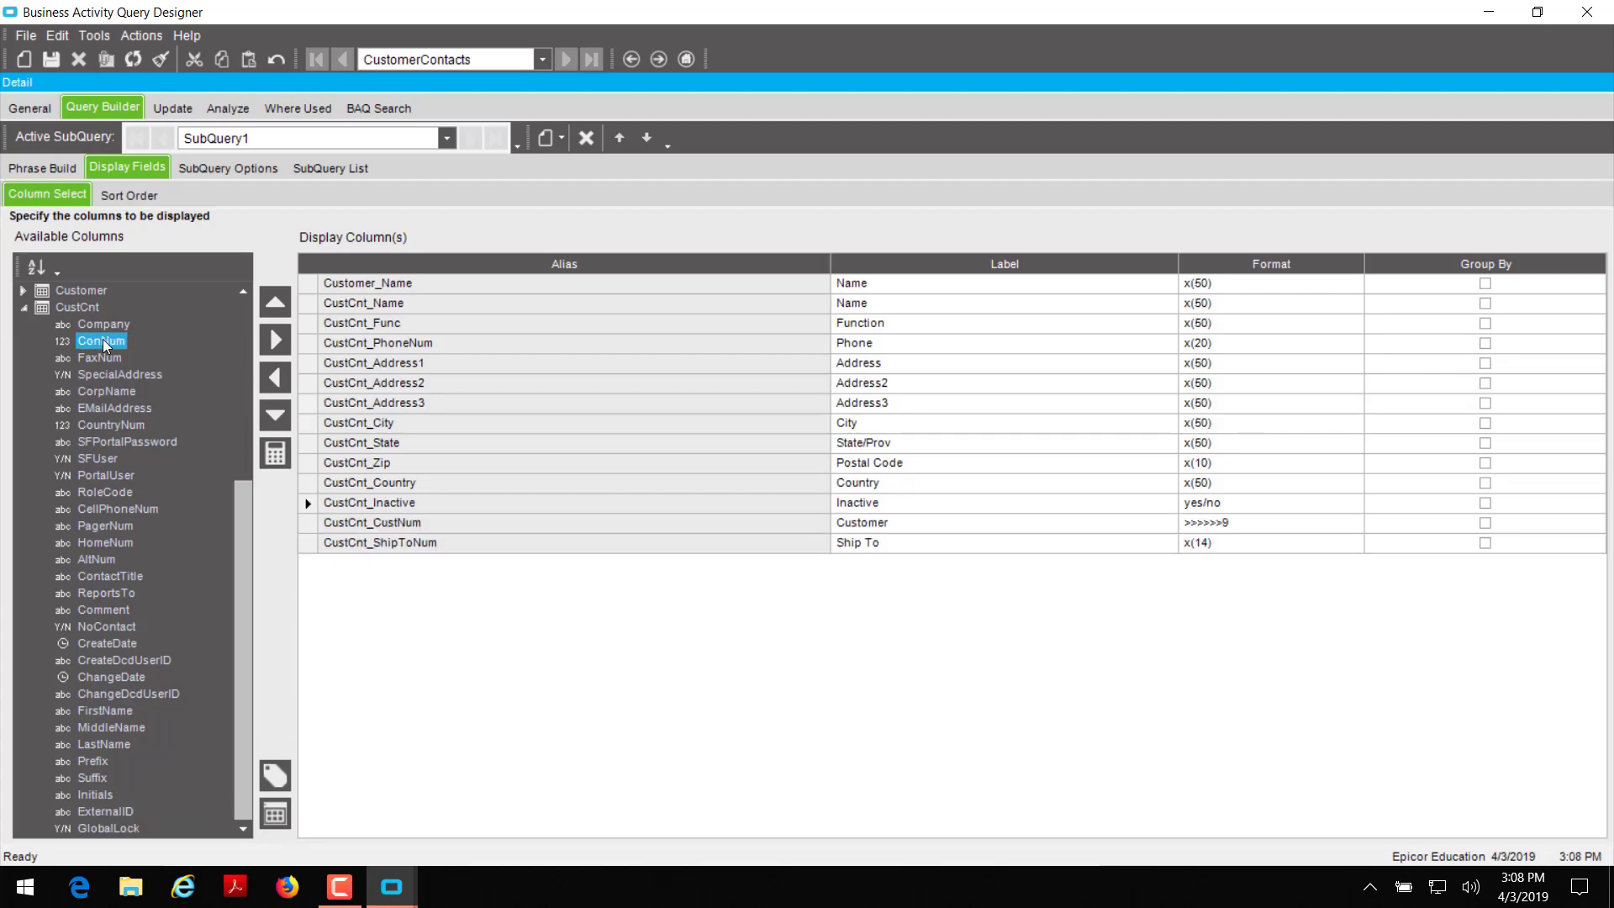
pyautogui.doubleClick(102, 341)
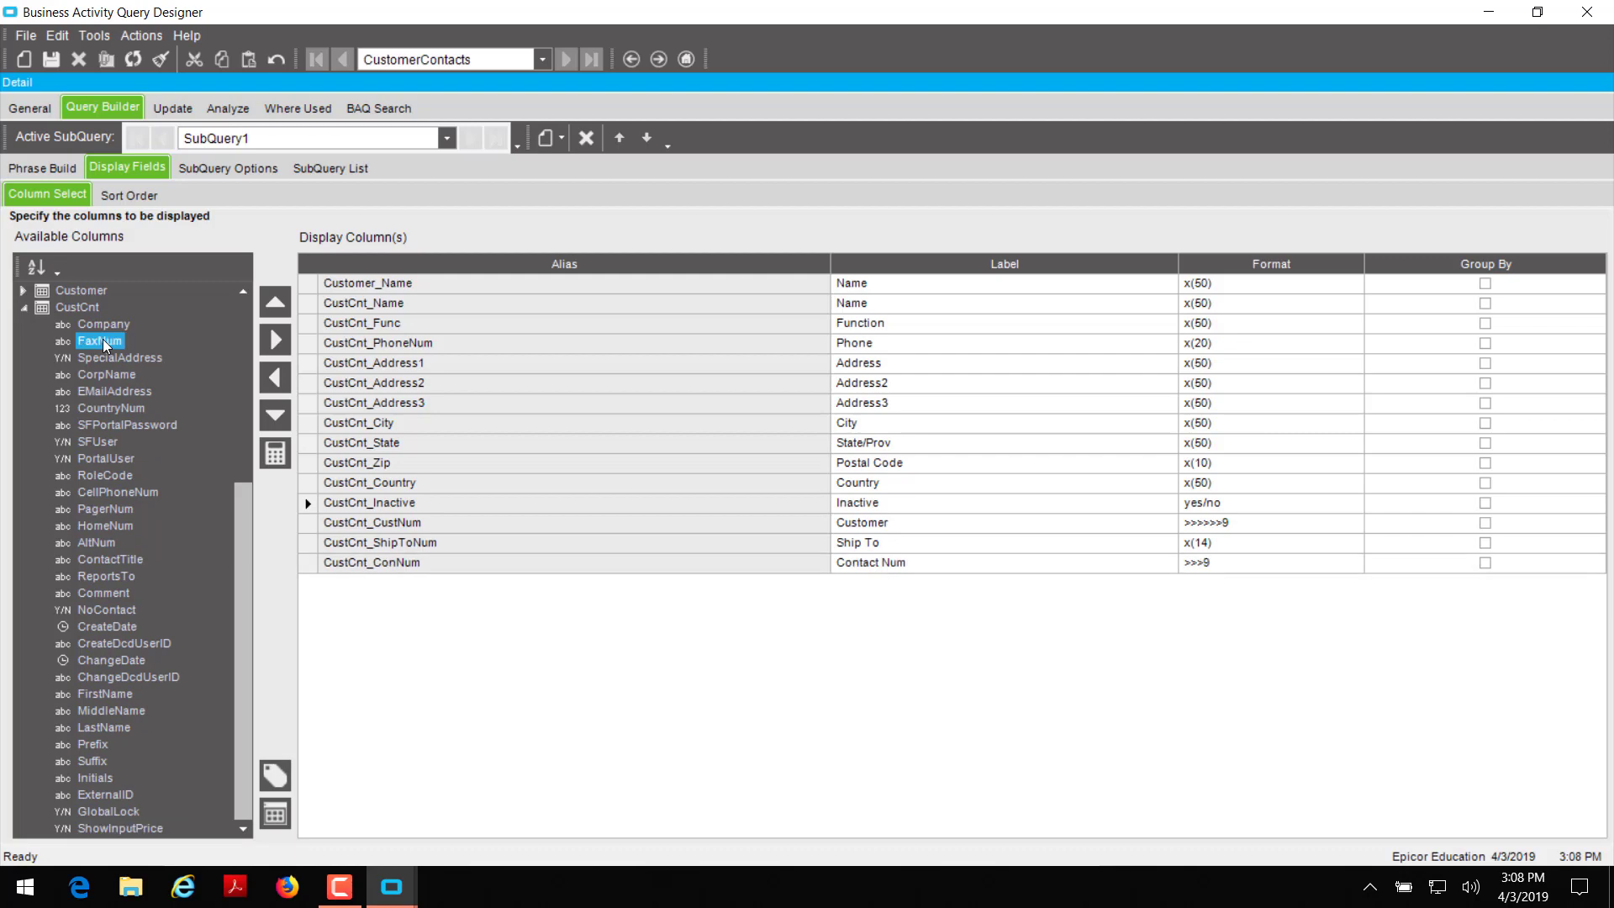
pyautogui.click(227, 110)
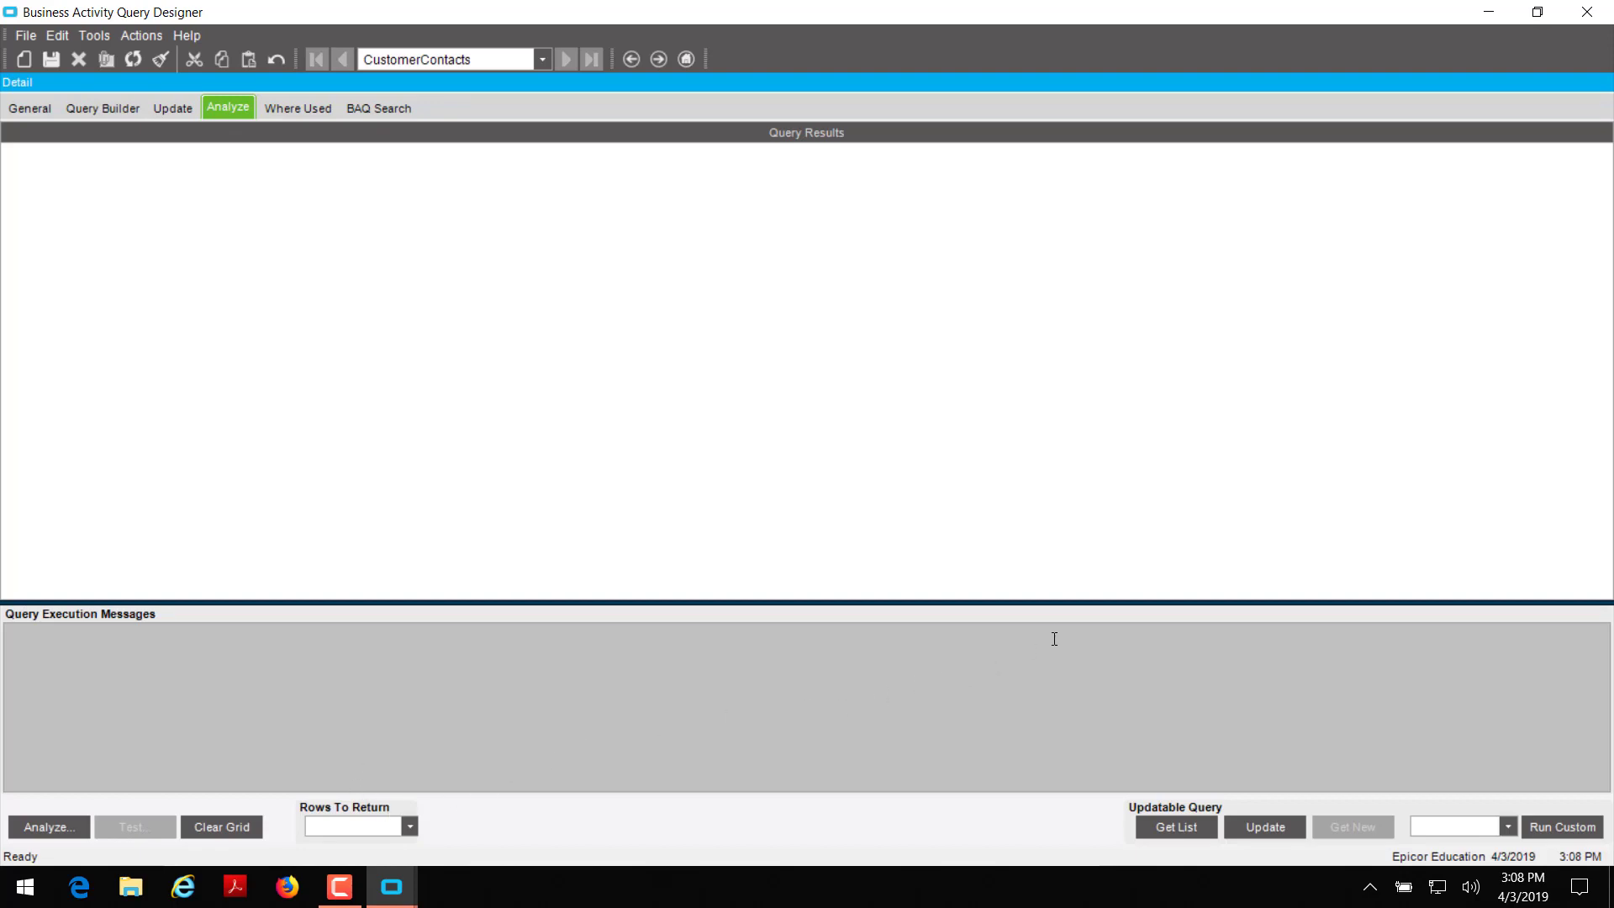
# Run Get List for the entered CustID, accepting the update warning, to return five contact rows.
pyautogui.click(1173, 828)
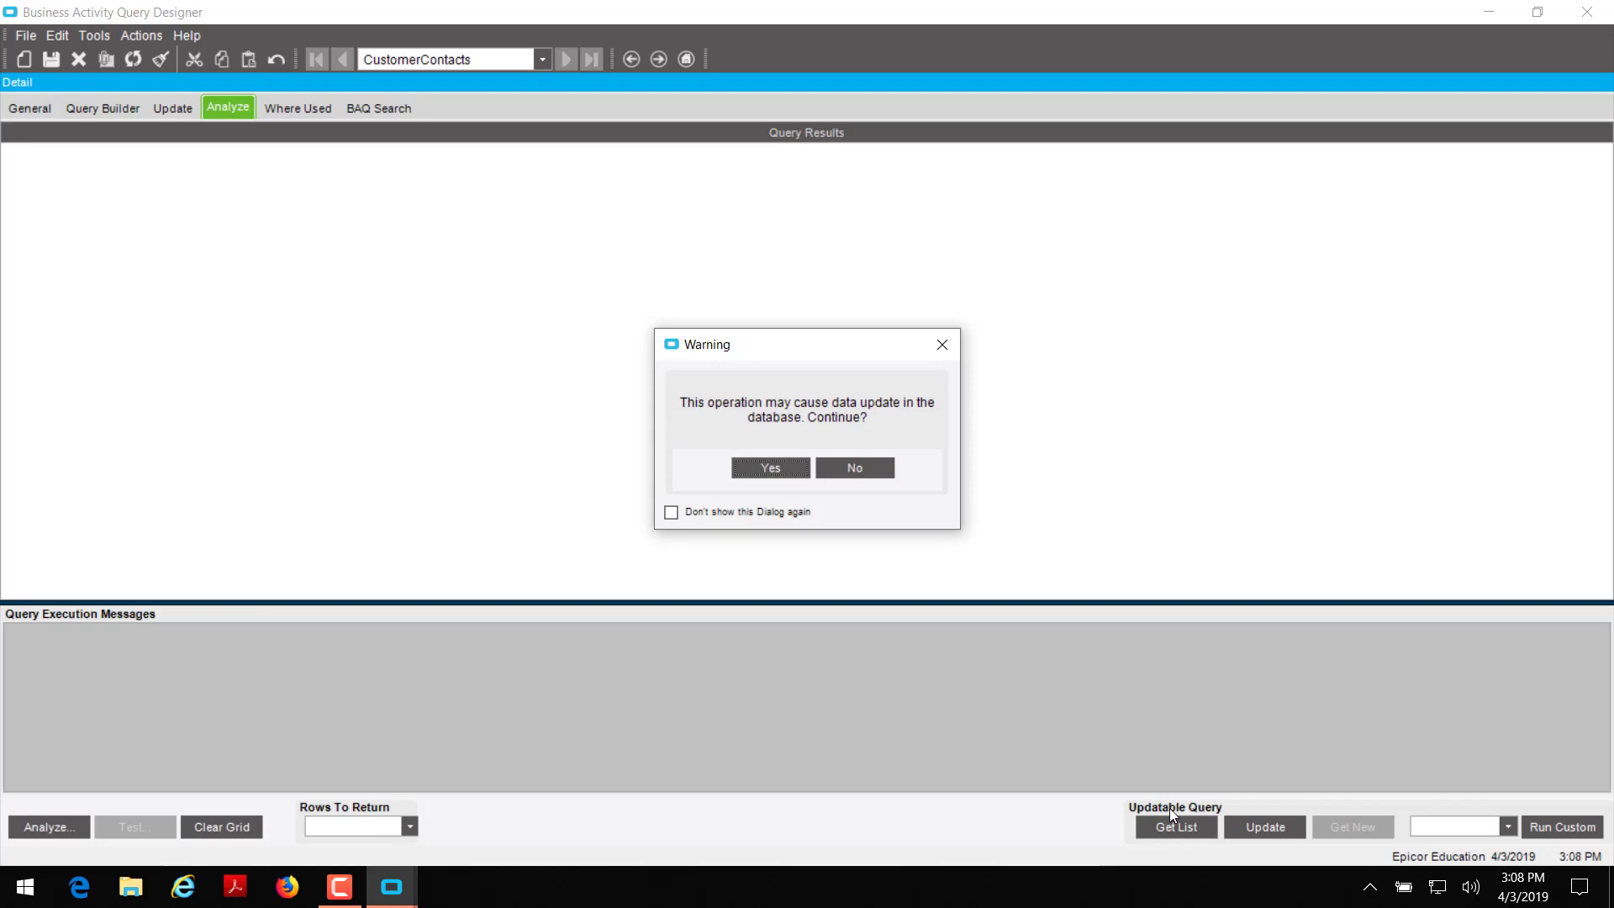
pyautogui.click(771, 468)
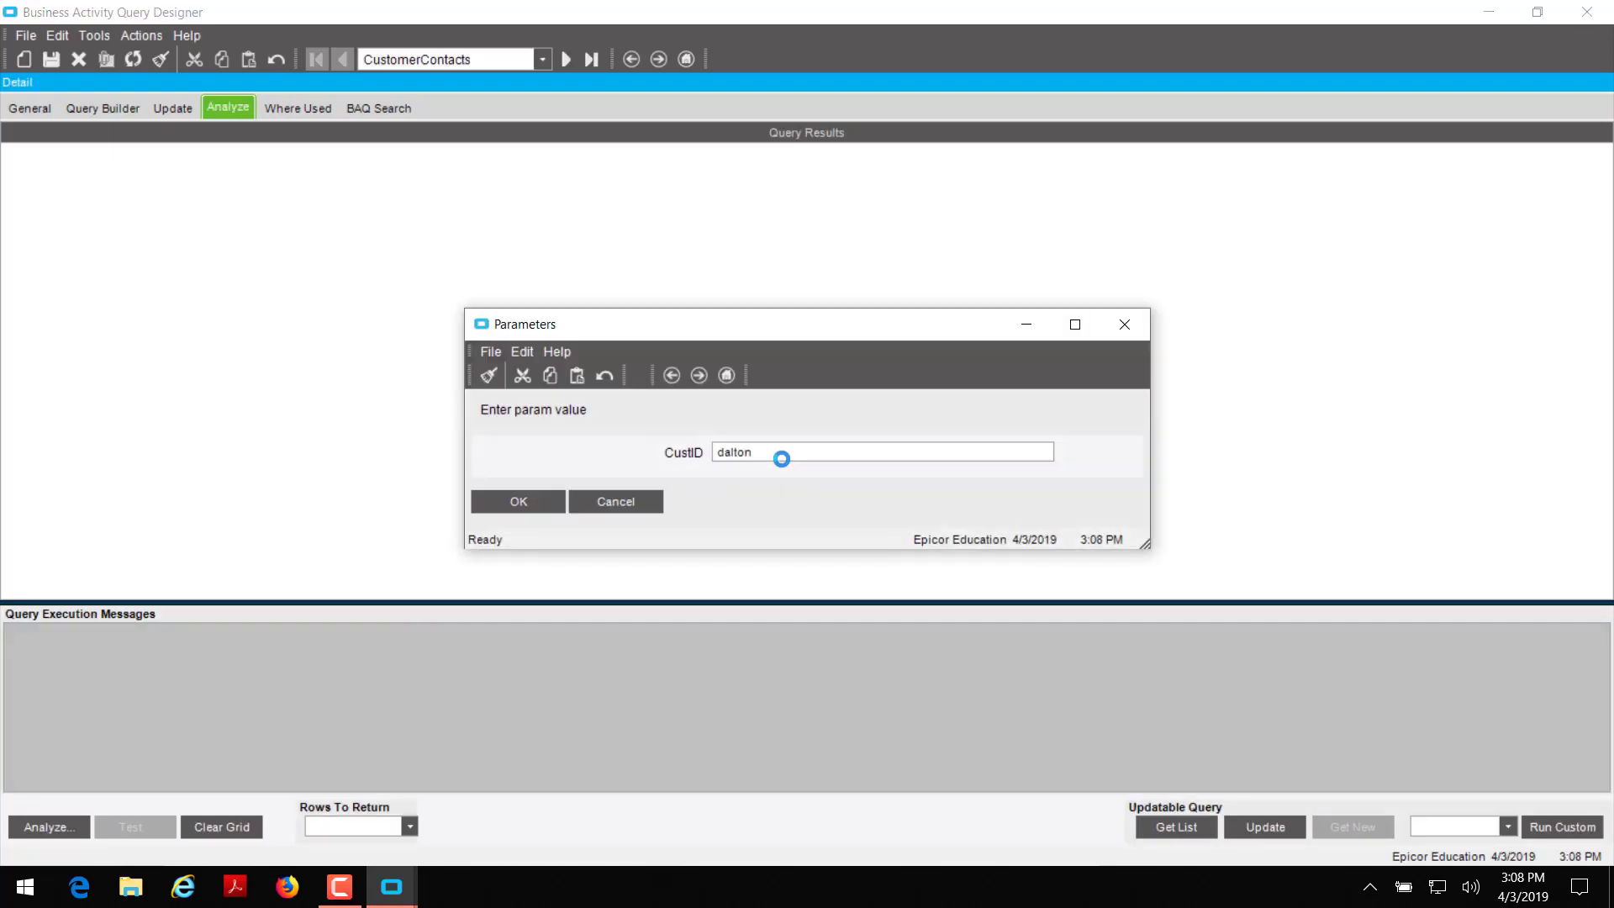
pyautogui.click(495, 501)
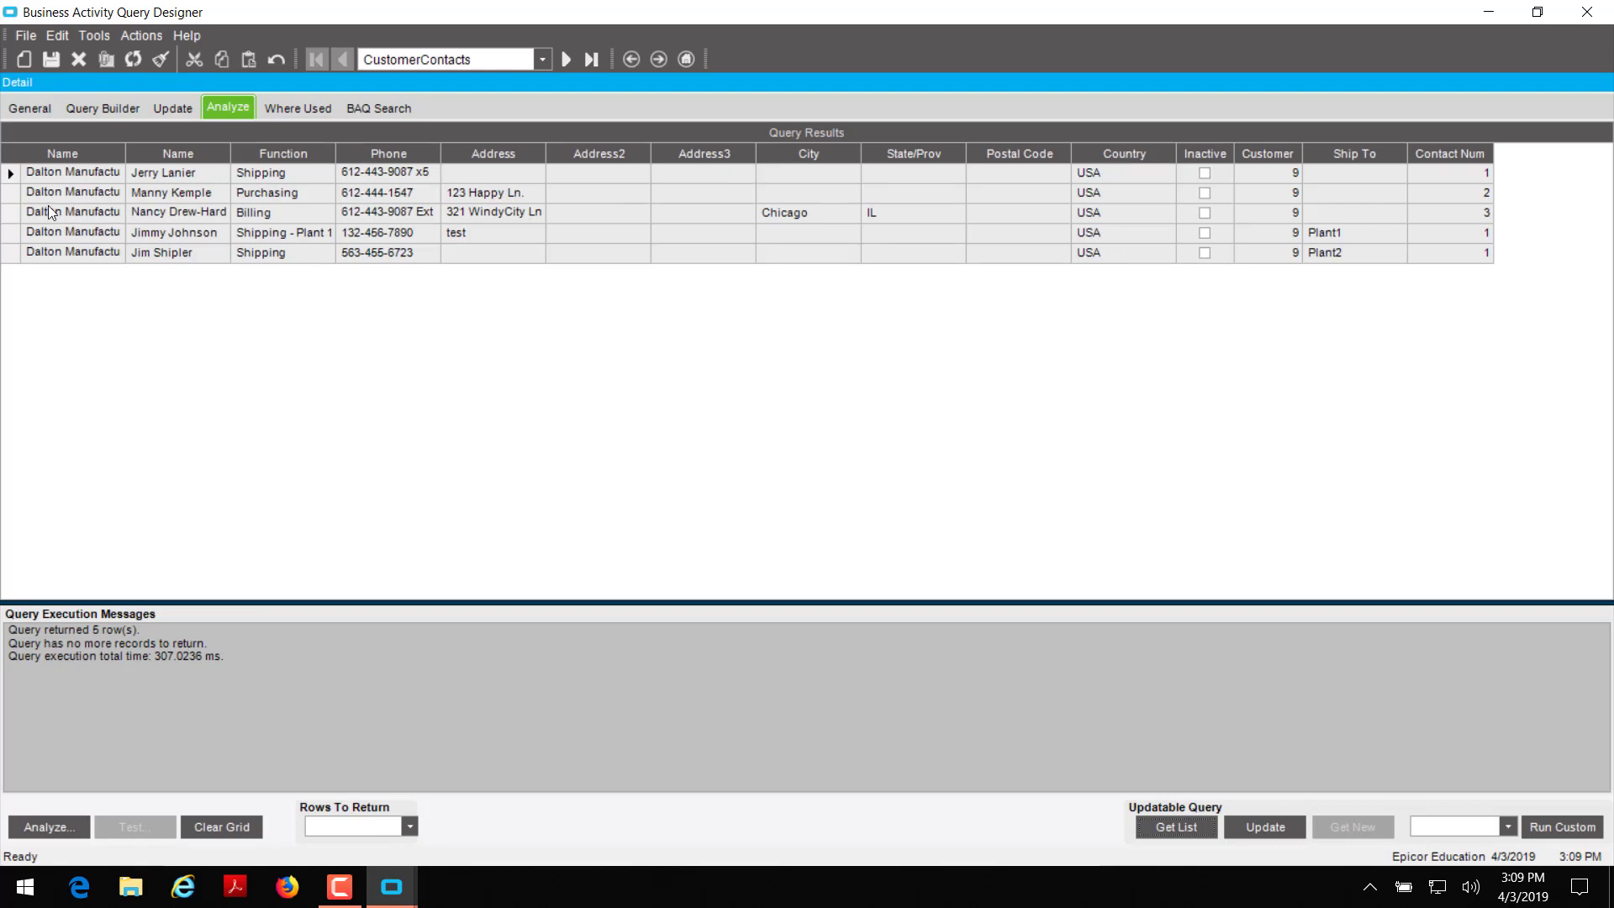
# Enter '123 Fake St' as the first contact's street address.
pyautogui.doubleClick(12, 176)
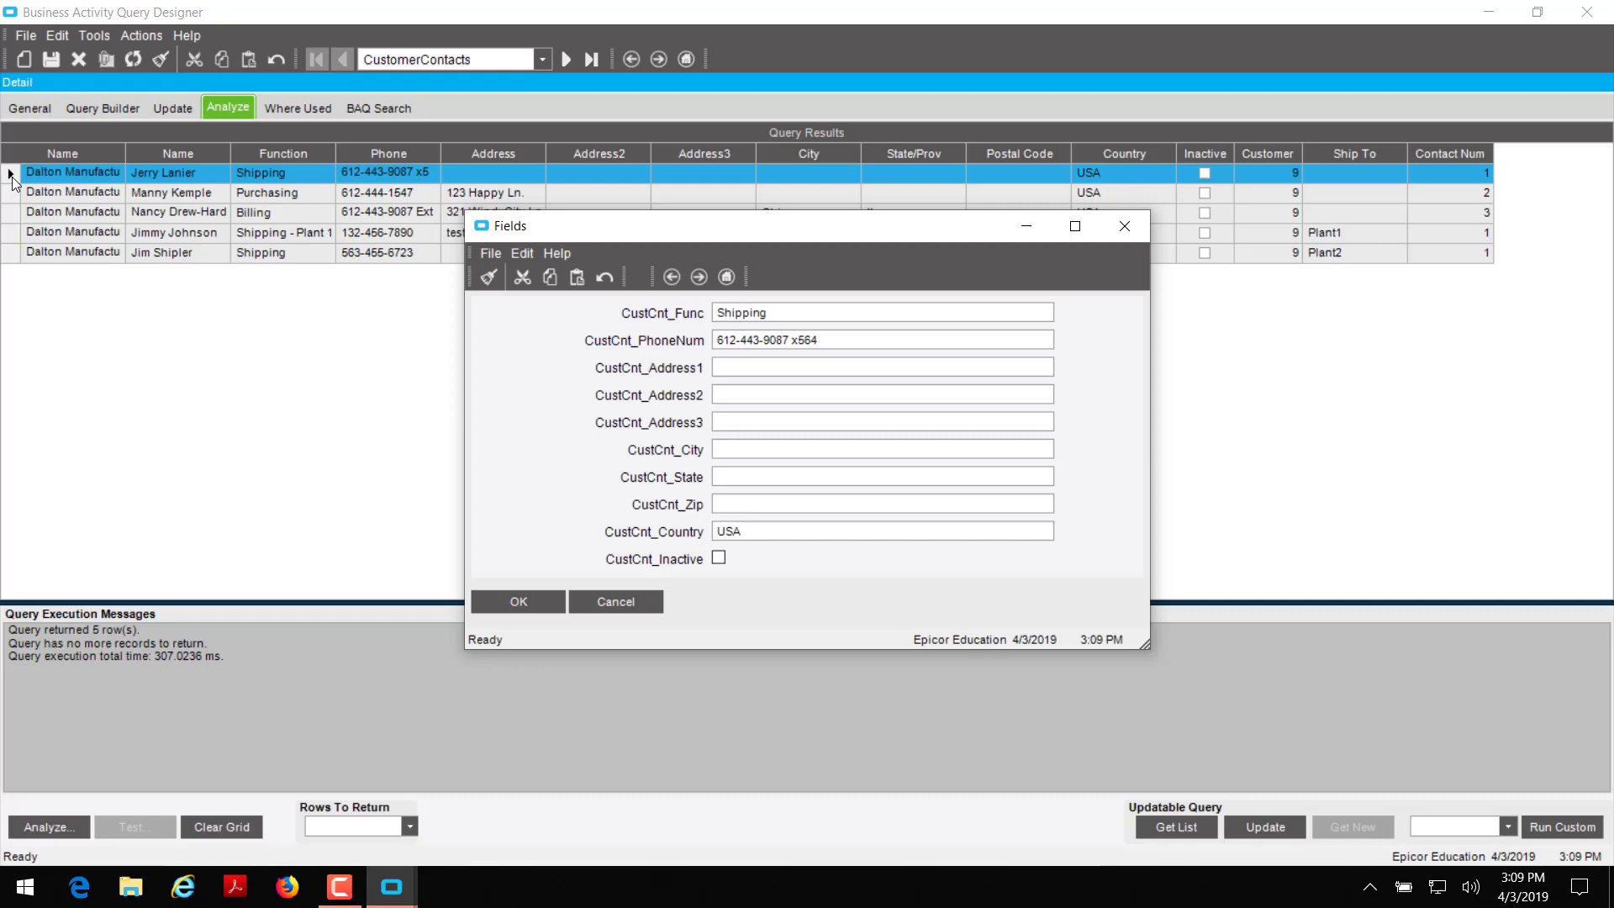
pyautogui.click(756, 370)
pyautogui.write('123 F')
pyautogui.write('ke')
pyautogui.press('BackSpace')
pyautogui.press('BackSpace')
pyautogui.press('BackSpace')
pyautogui.write('Fake St')
pyautogui.press('Tab')
pyautogui.press('Tab')
# Set the first contact's city to Chicago, state IL and zip 60638, and commit the row.
pyautogui.write('Chicago')
pyautogui.press('Tab')
pyautogui.write('IL')
pyautogui.press('Tab')
pyautogui.write('60638')
pyautogui.click(536, 602)
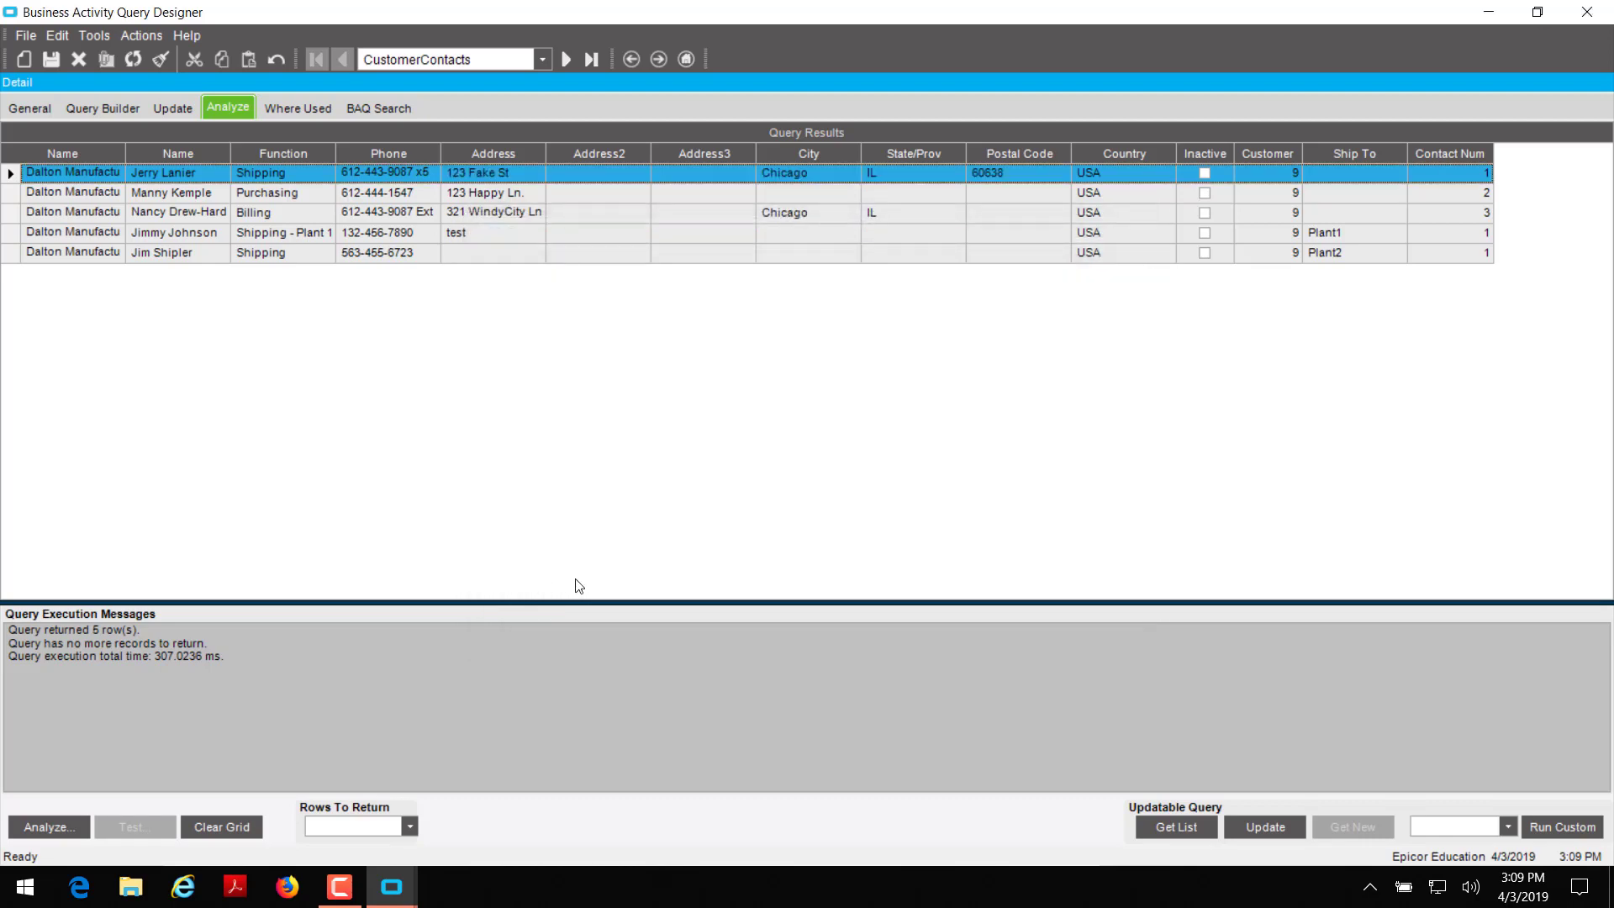
pyautogui.click(622, 194)
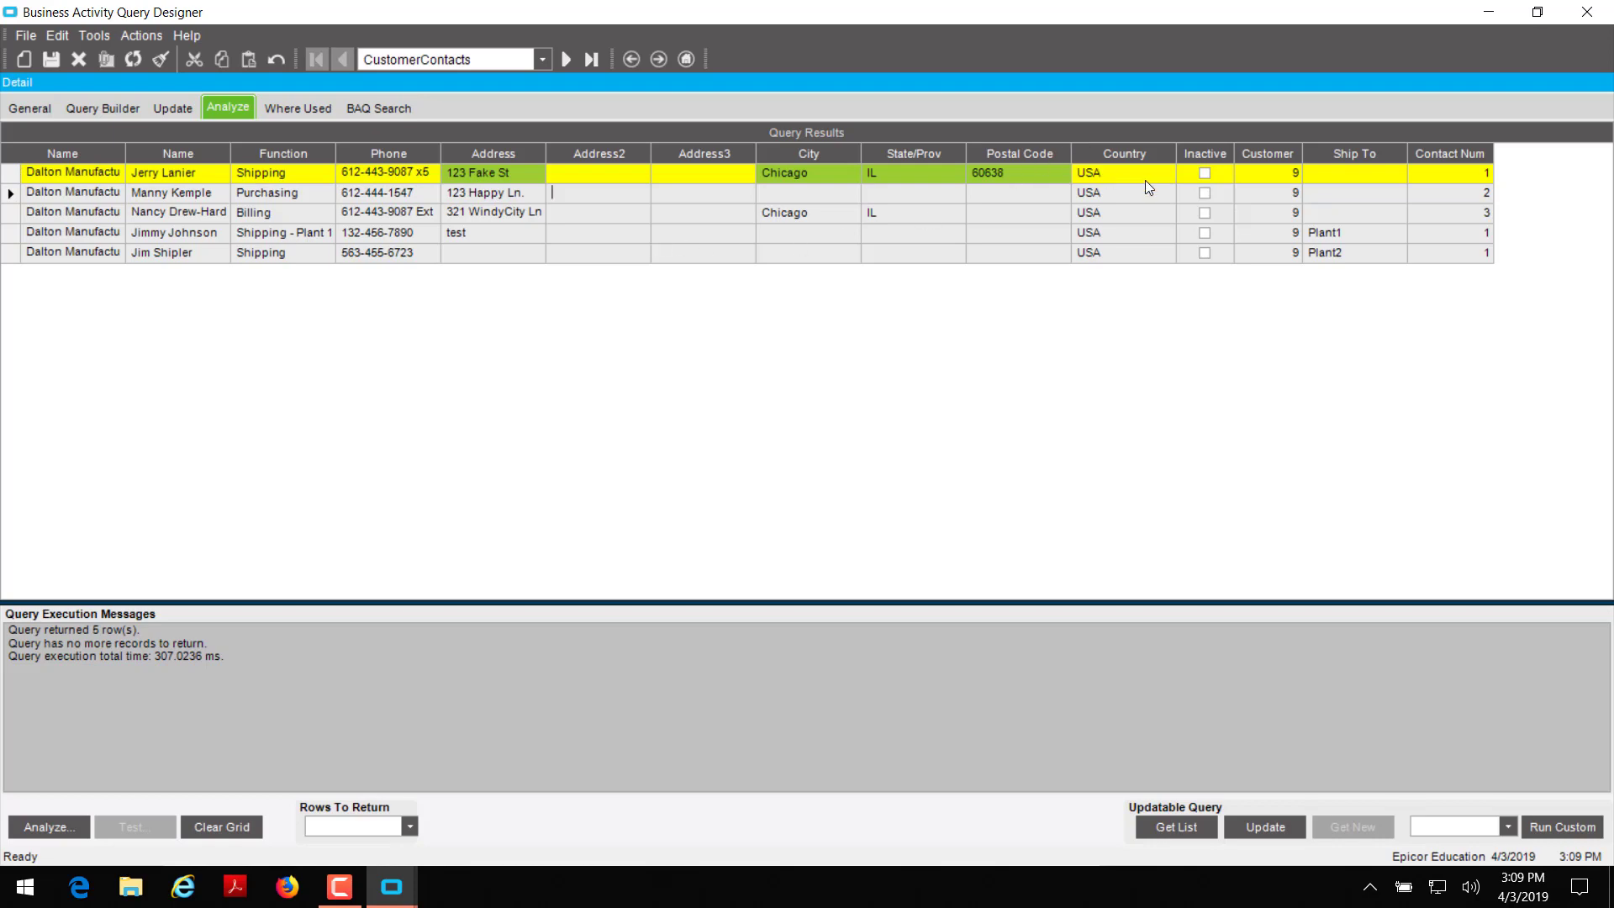
# Save the edited contact row to the database, confirming the data update warning.
pyautogui.click(1261, 829)
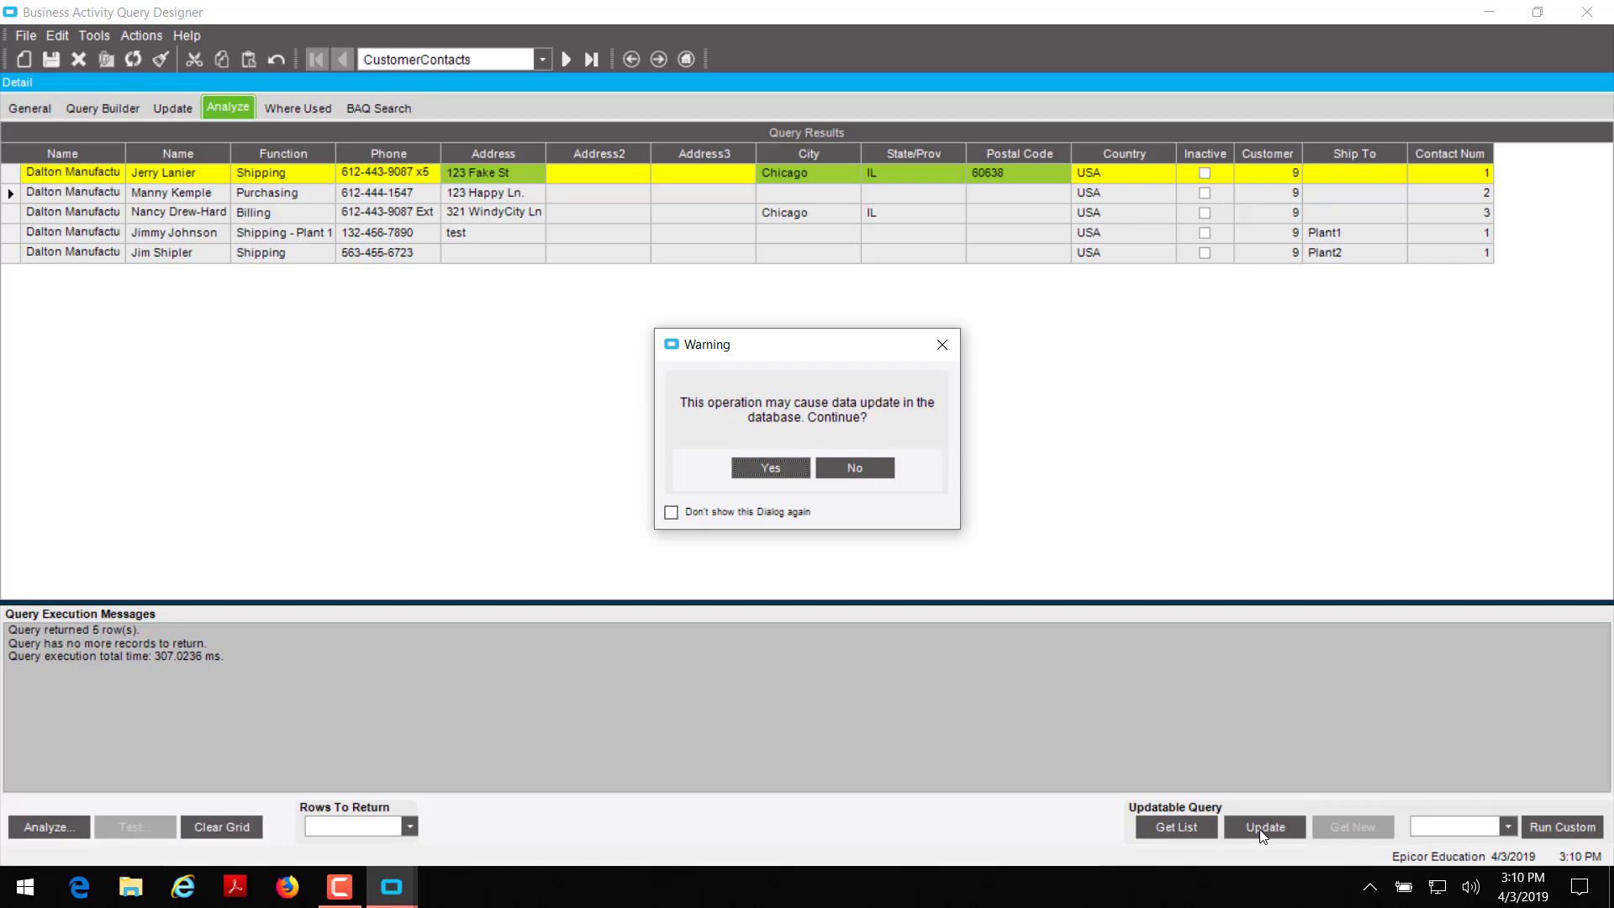
pyautogui.click(786, 474)
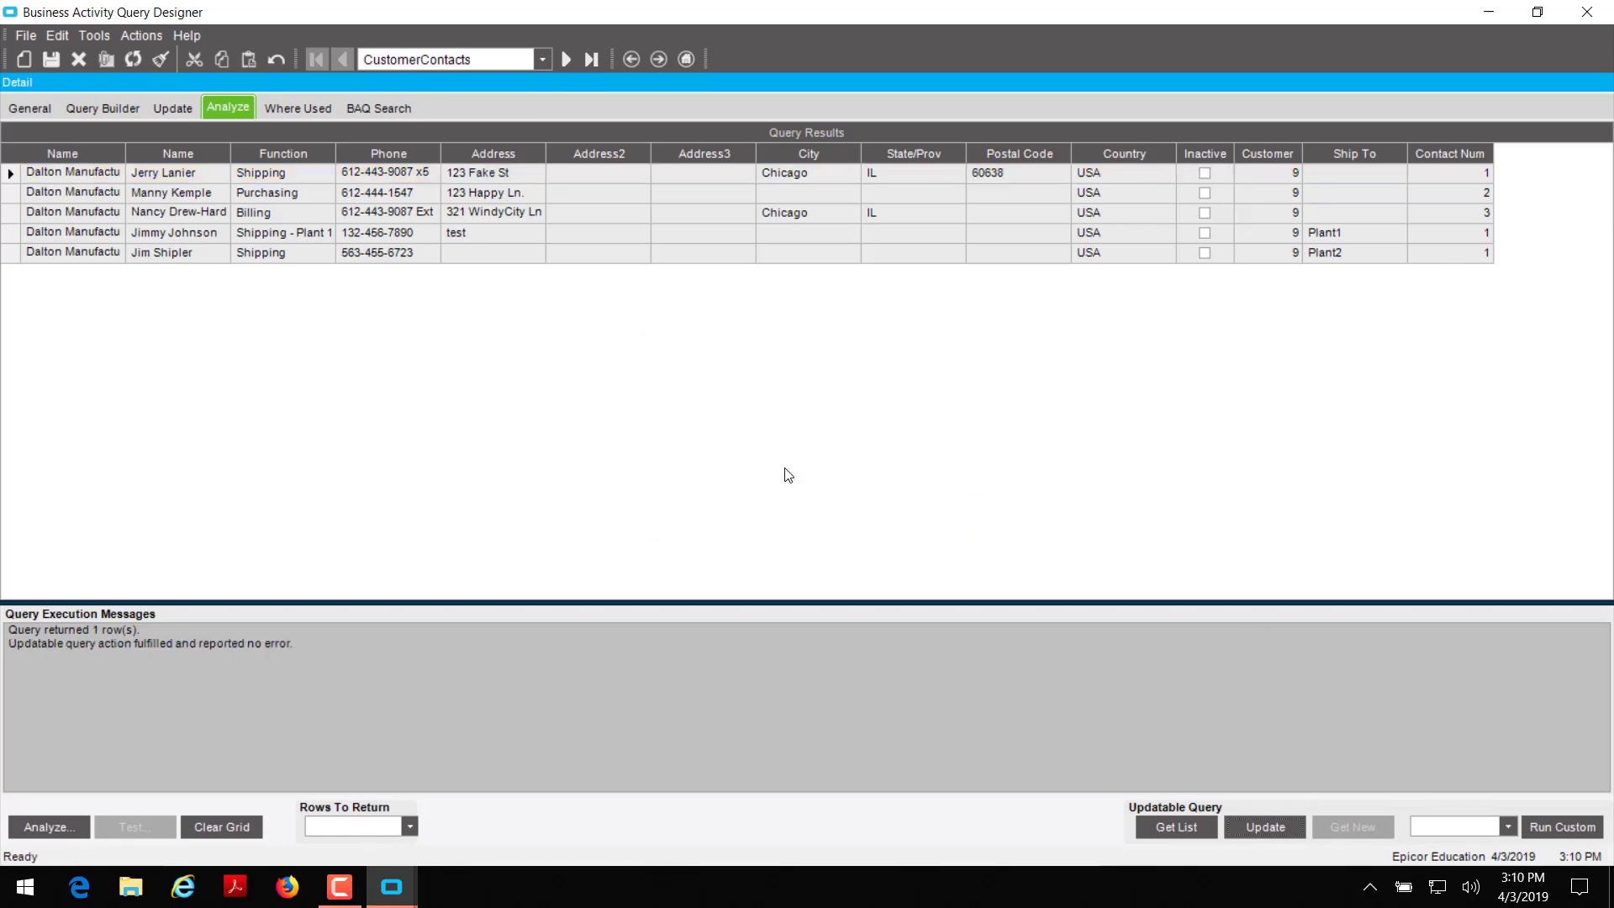